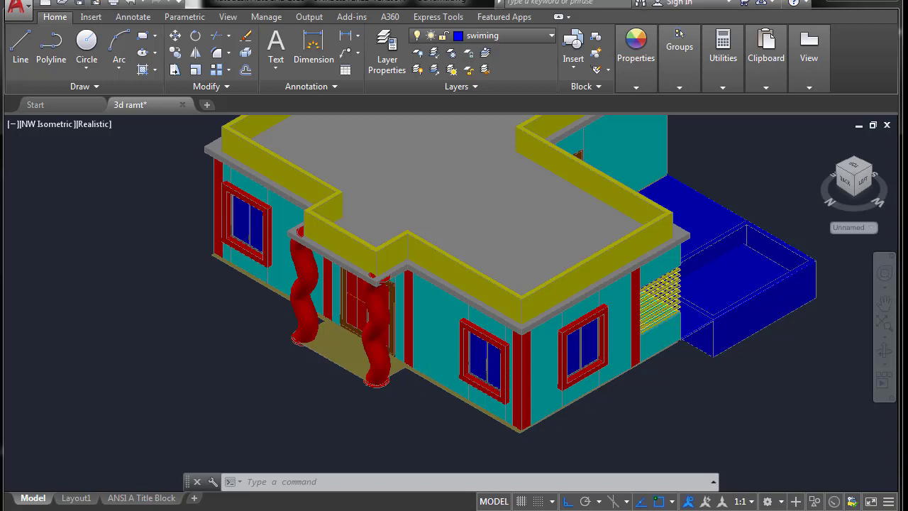
# Pan and zoom around the house to inspect the twisted entrance columns and left-side window.
pyautogui.scroll(-5, 434, 175)
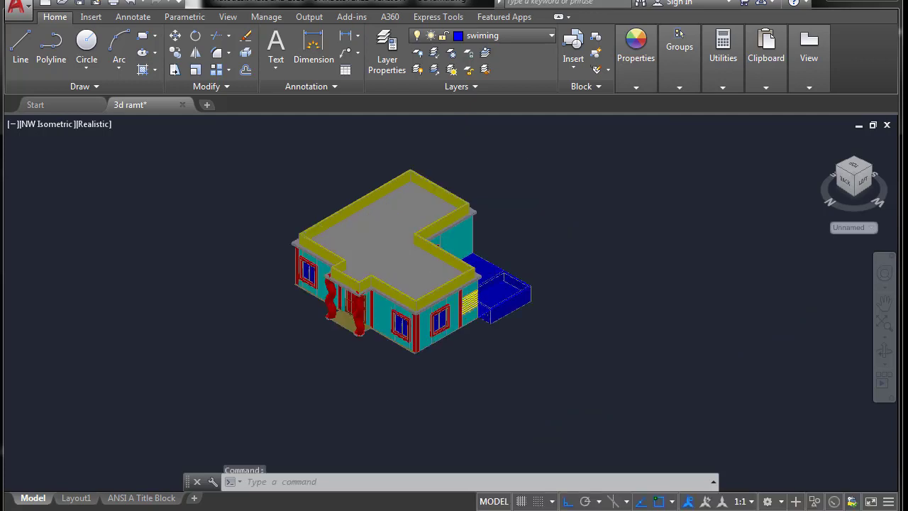
pyautogui.scroll(3, 403, 297)
pyautogui.moveTo(355, 305); pyautogui.dragTo(406, 331, button='middle')
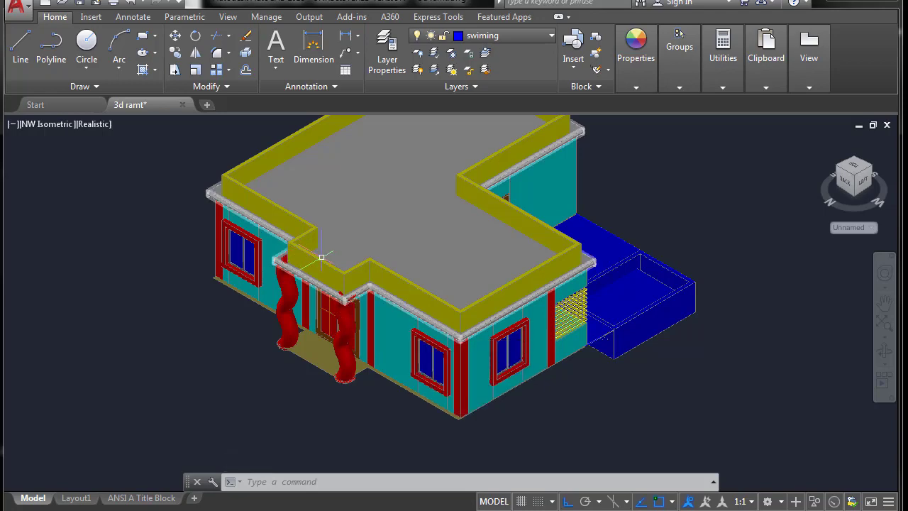
pyautogui.scroll(3, 331, 288)
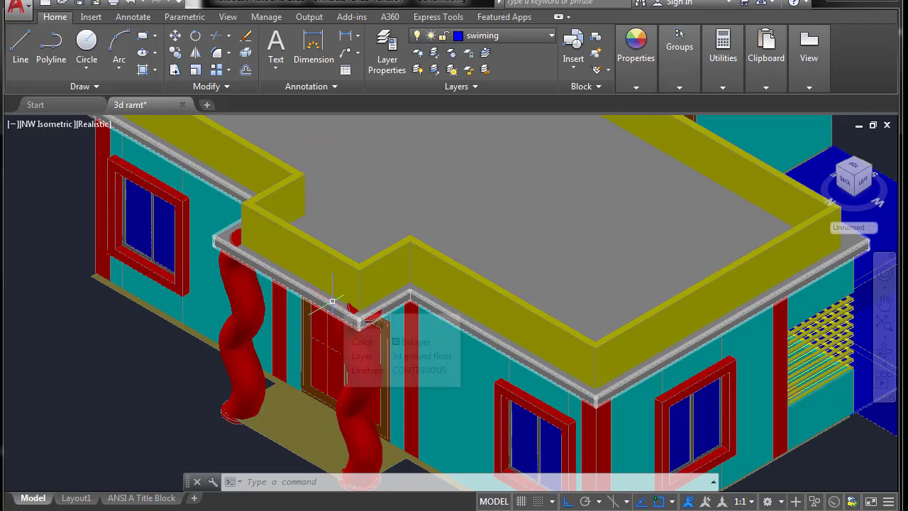
pyautogui.scroll(-3, 365, 262)
pyautogui.scroll(-2, 404, 253)
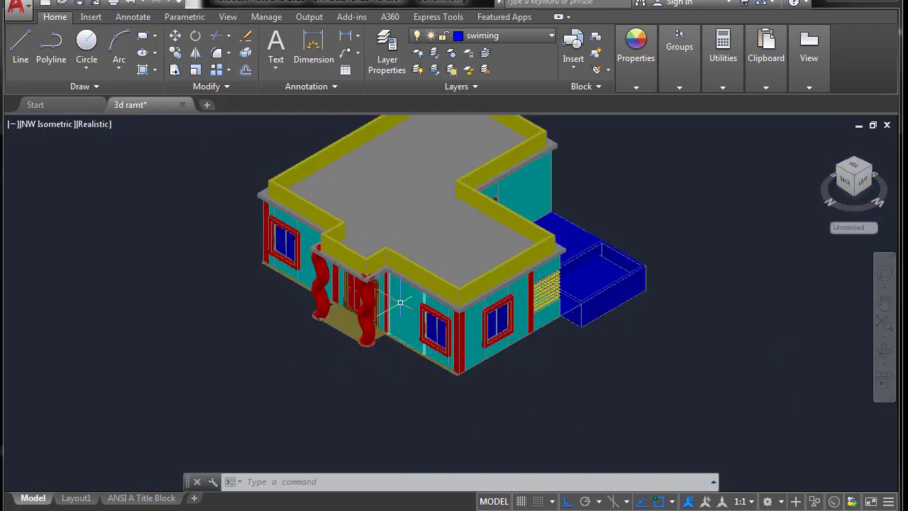
pyautogui.scroll(2, 400, 303)
pyautogui.scroll(1, 400, 303)
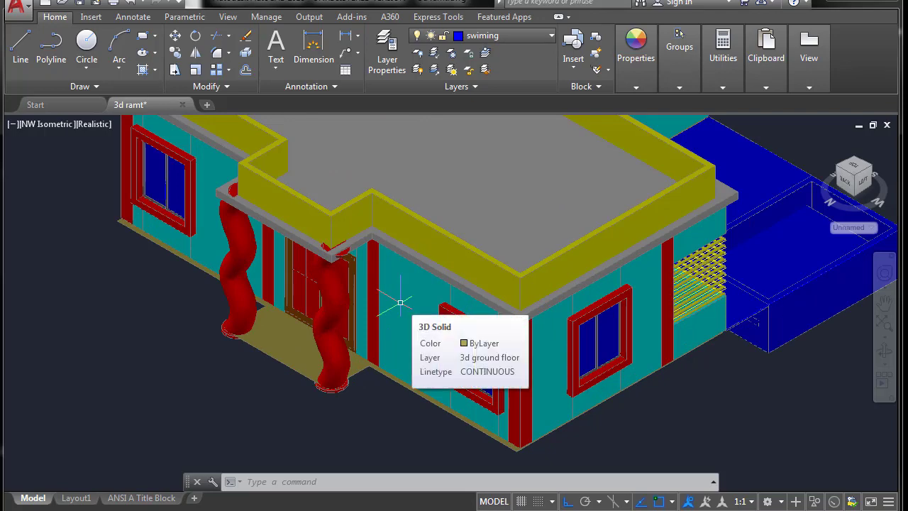
pyautogui.scroll(-4, 401, 304)
pyautogui.scroll(-1, 389, 318)
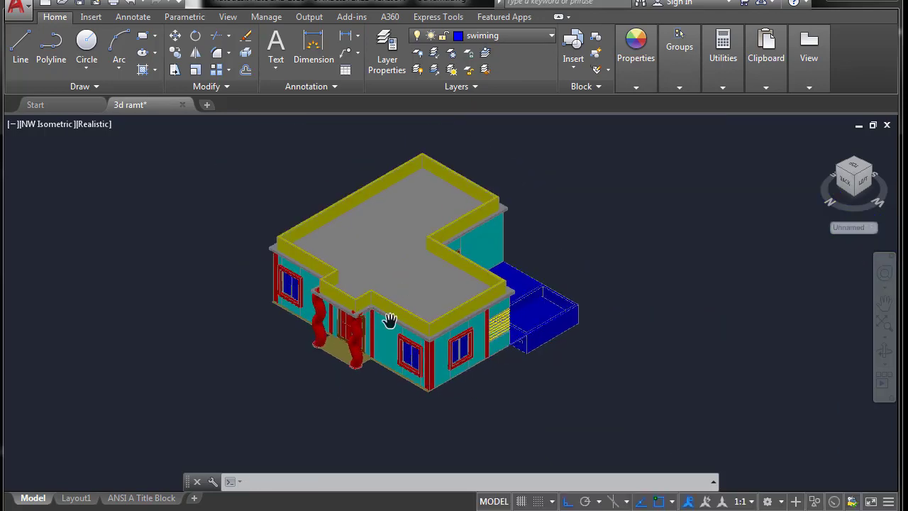
pyautogui.scroll(2, 386, 345)
pyautogui.scroll(4, 384, 341)
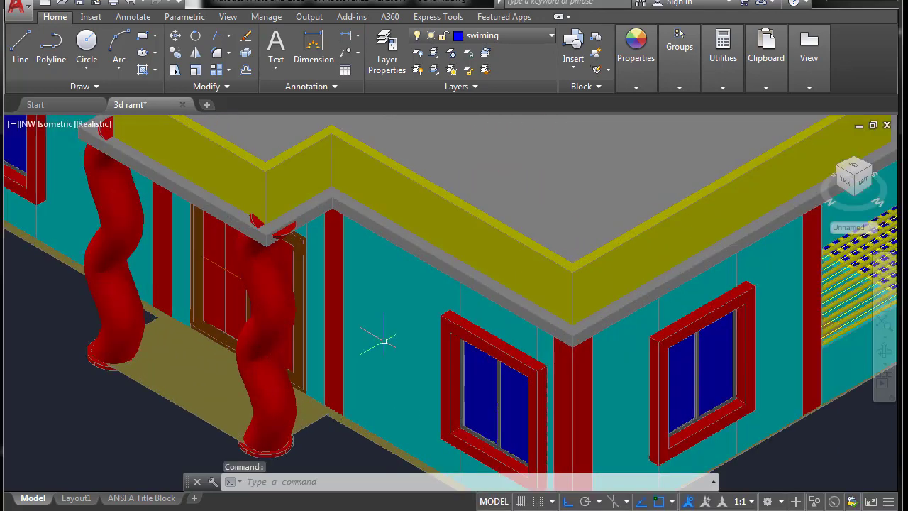
pyautogui.moveTo(263, 341); pyautogui.dragTo(498, 389, button='middle')
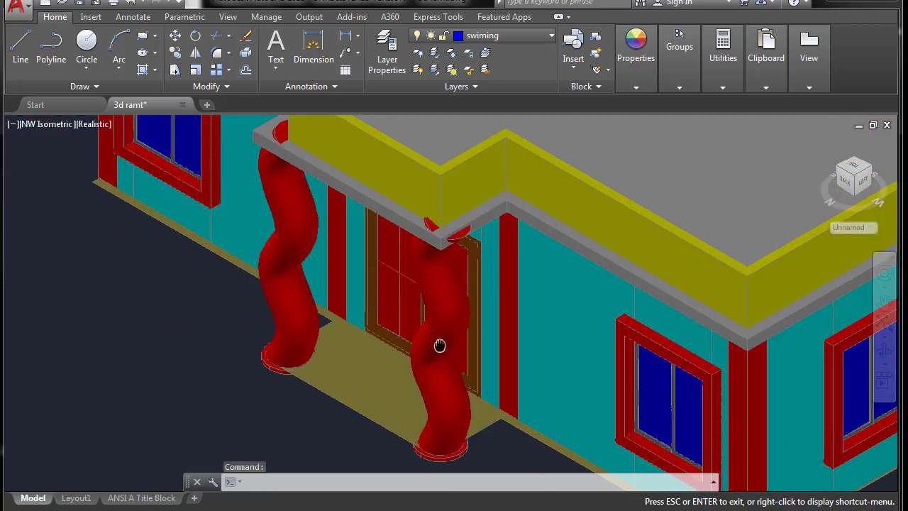
pyautogui.scroll(3, 263, 209)
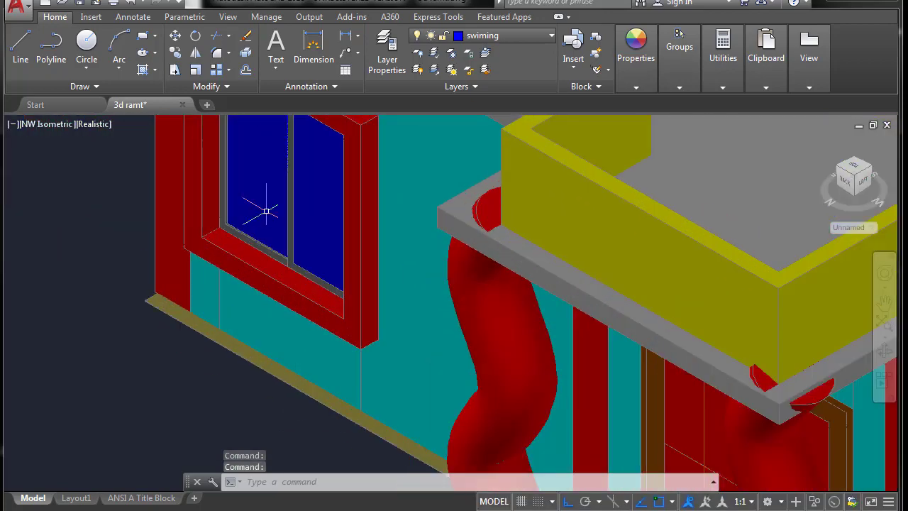
pyautogui.moveTo(263, 209); pyautogui.dragTo(282, 261, button='middle')
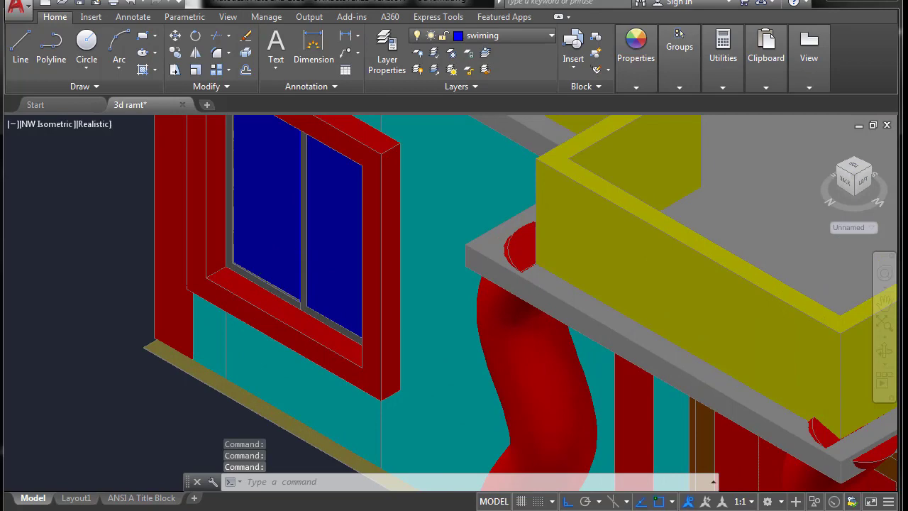
pyautogui.scroll(-2, 273, 256)
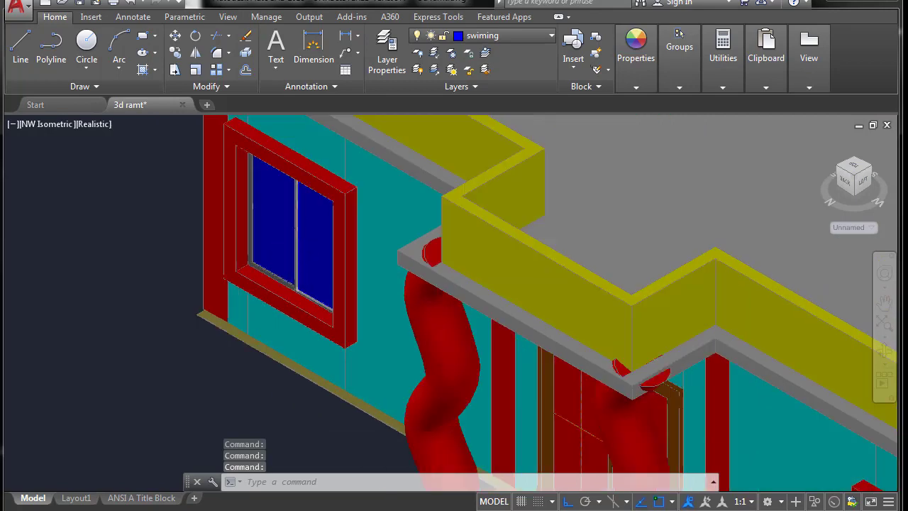
pyautogui.scroll(-6, 301, 258)
pyautogui.scroll(5, 305, 254)
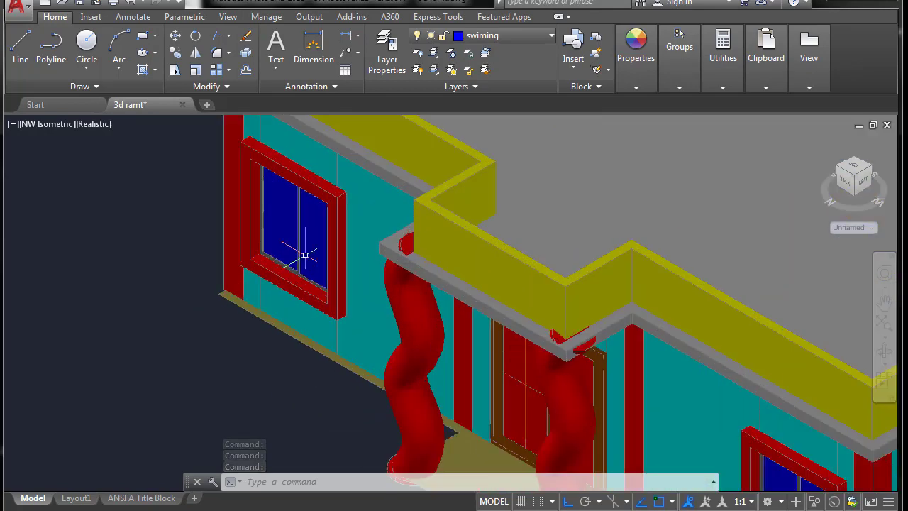
pyautogui.scroll(-6, 305, 254)
pyautogui.moveTo(455, 296)
pyautogui.mouseDown(button='middle')
pyautogui.moveTo(401, 297)
pyautogui.moveTo(377, 285)
pyautogui.mouseUp(button='middle')
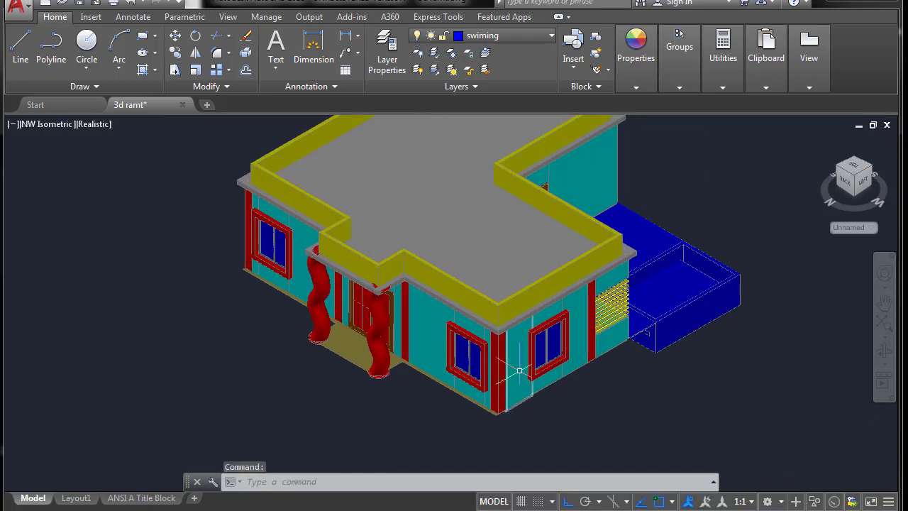
# Zoom in on the front corner windows of the house.
pyautogui.scroll(3, 474, 369)
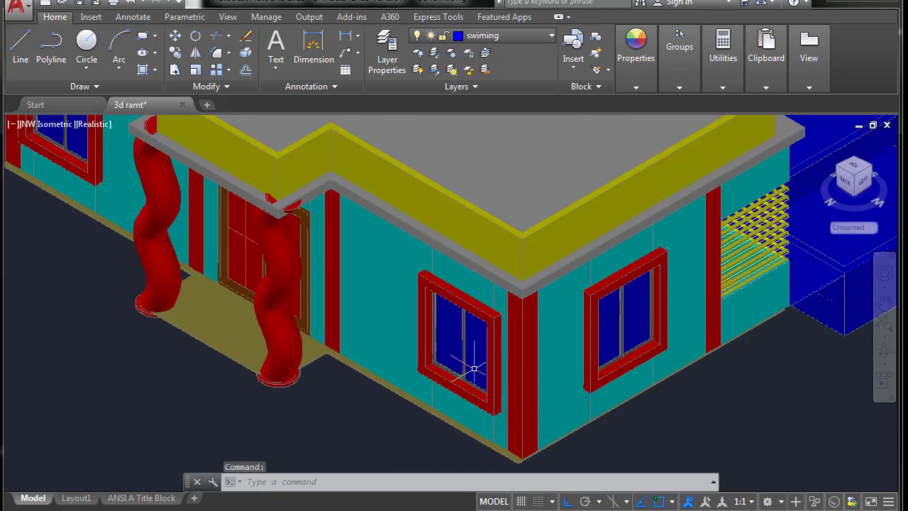
pyautogui.scroll(-2, 369, 300)
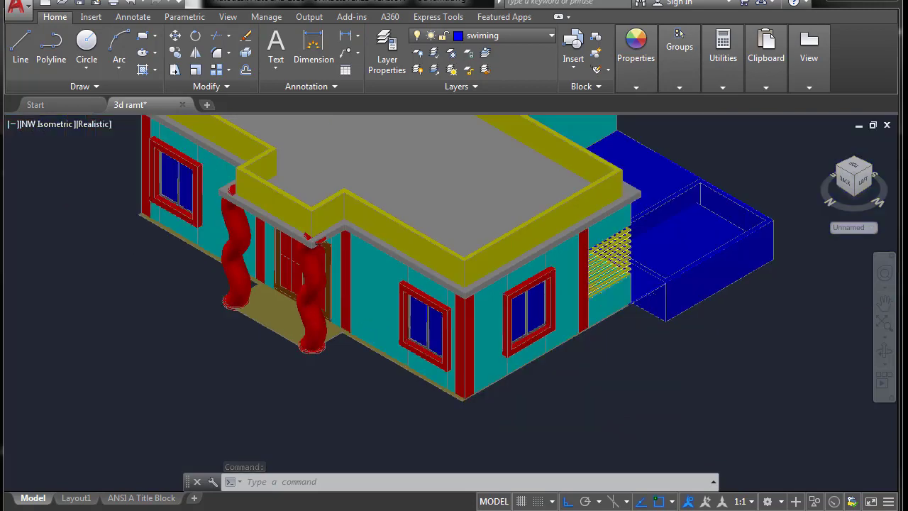
pyautogui.scroll(-2, 431, 295)
pyautogui.moveTo(431, 296); pyautogui.dragTo(425, 302, button='middle')
pyautogui.scroll(3, 426, 310)
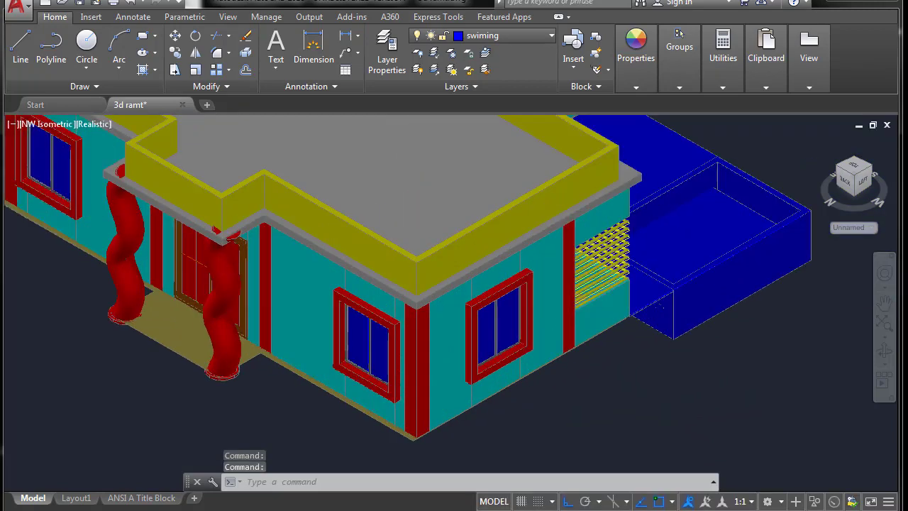
pyautogui.scroll(2, 458, 336)
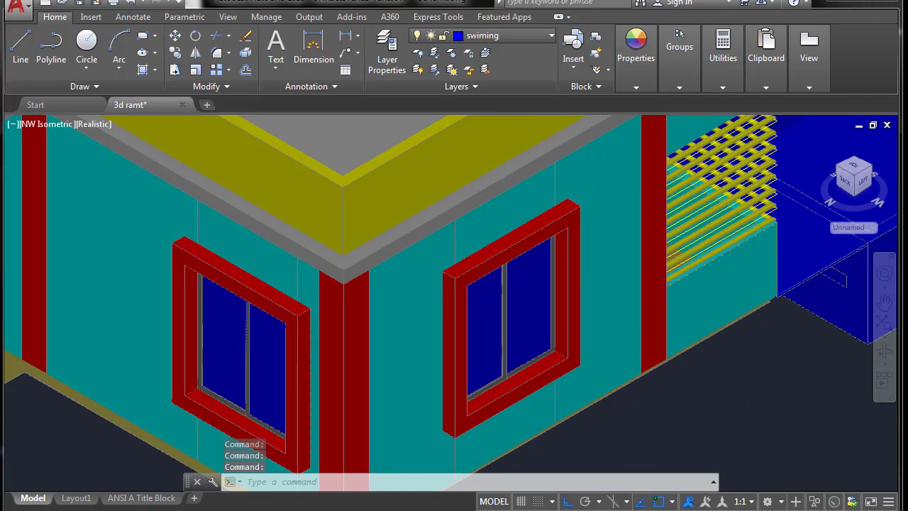
# Zoom out to the whole house and pool, select the yellow parapet and show the layer list.
pyautogui.scroll(-2, 455, 298)
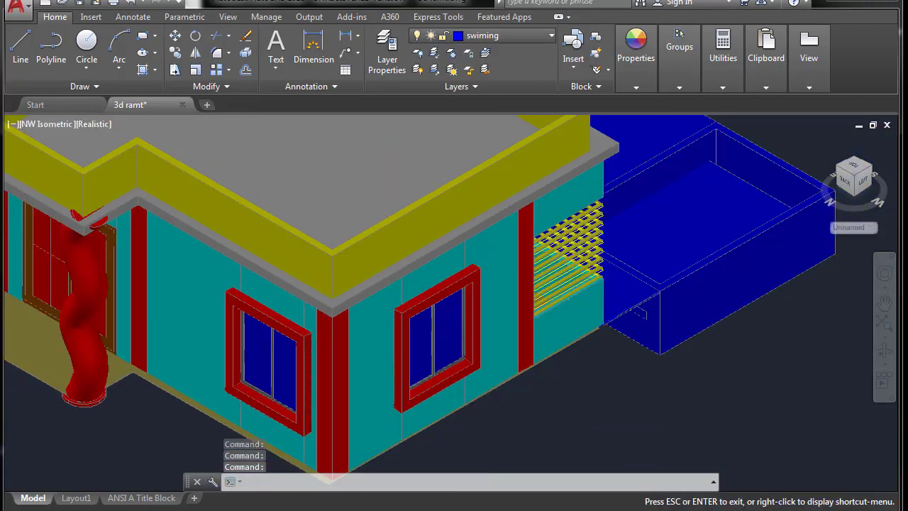
pyautogui.moveTo(454, 298); pyautogui.dragTo(369, 241, button='middle')
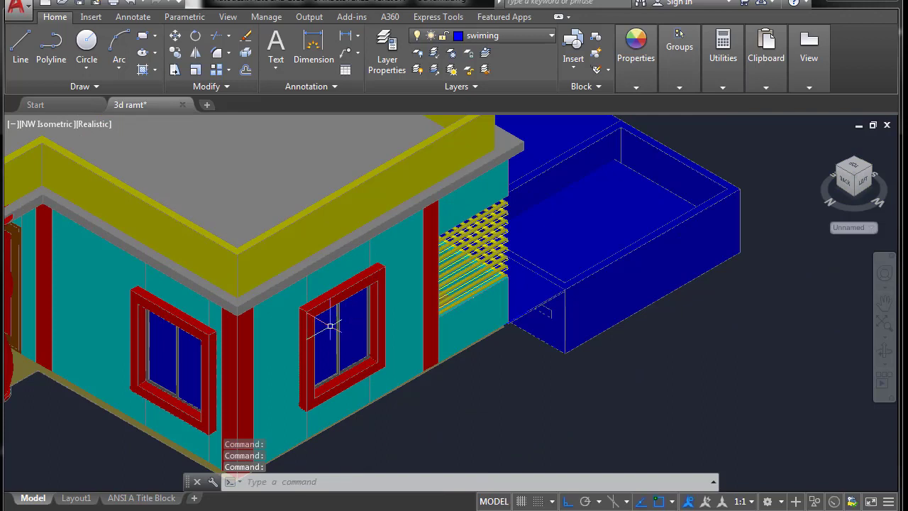
pyautogui.scroll(-3, 360, 306)
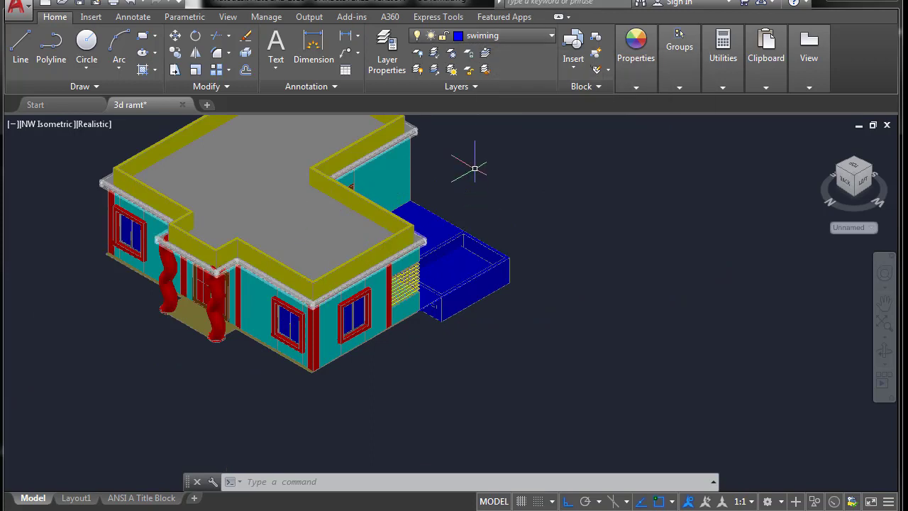
pyautogui.click(412, 183)
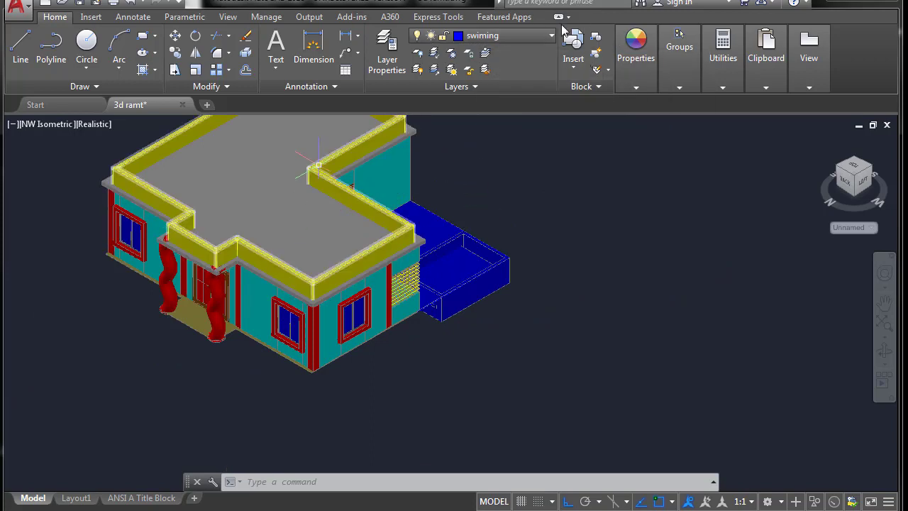
pyautogui.click(510, 35)
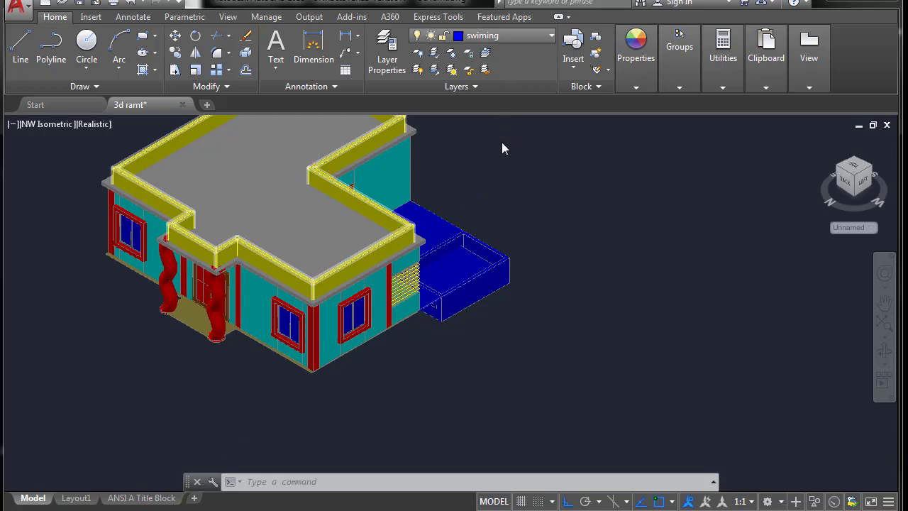
# Turn off the 3d column, 3d ground floor and 3d parapit wall layers.
pyautogui.scroll(1, 503, 255)
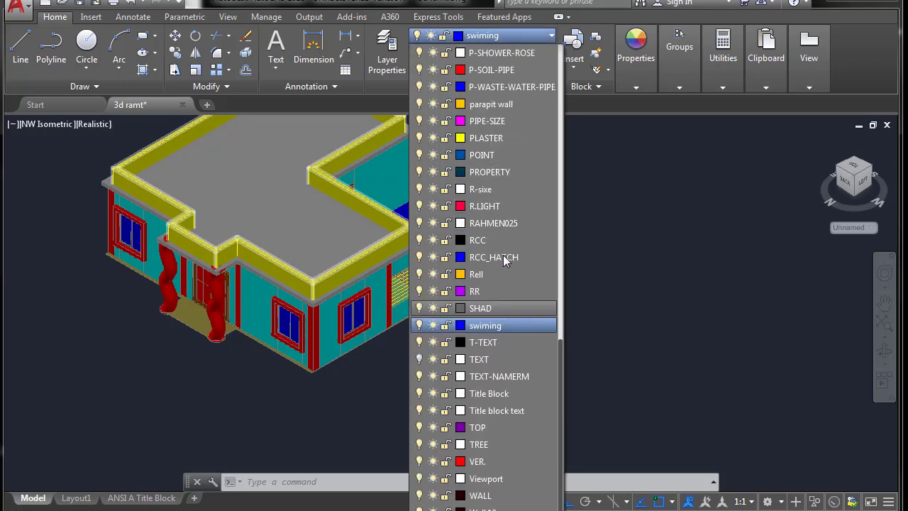
pyautogui.scroll(2, 496, 262)
pyautogui.scroll(1, 495, 263)
pyautogui.scroll(1, 496, 269)
pyautogui.scroll(3, 493, 263)
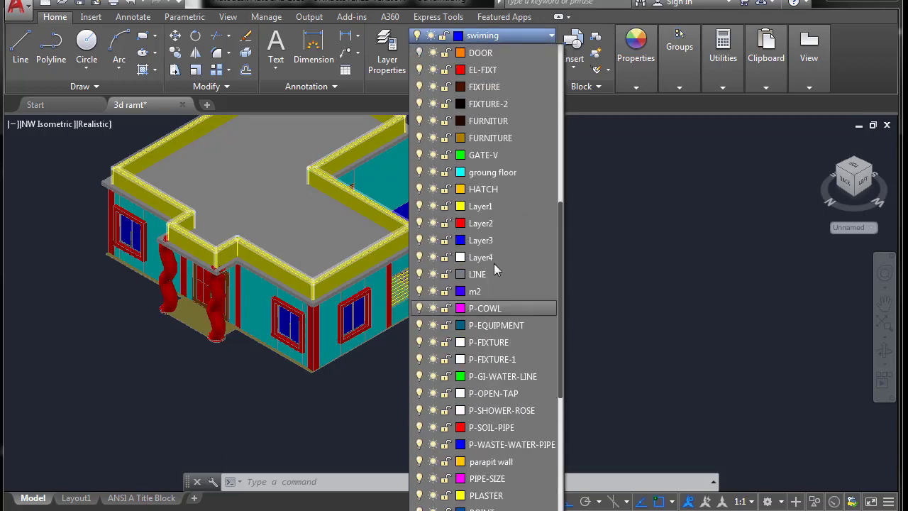
pyautogui.scroll(3, 493, 263)
pyautogui.scroll(3, 494, 263)
pyautogui.scroll(3, 494, 263)
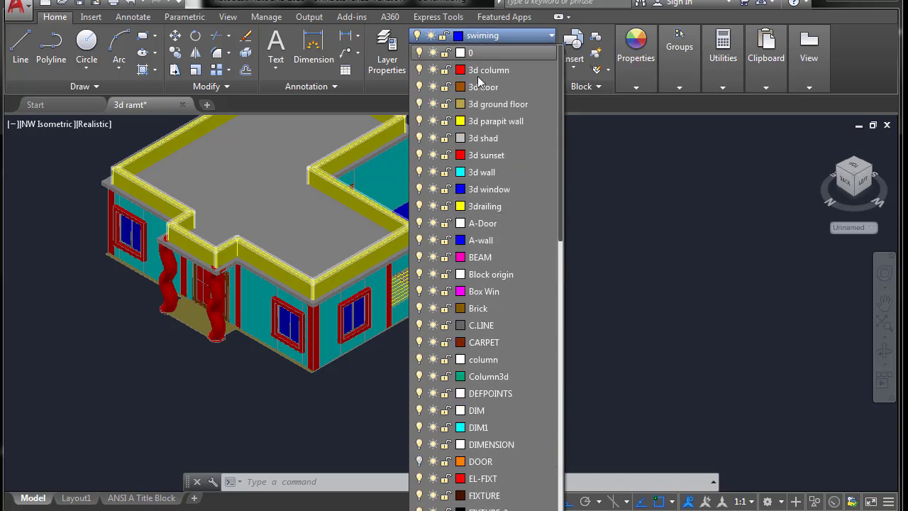
pyautogui.click(419, 71)
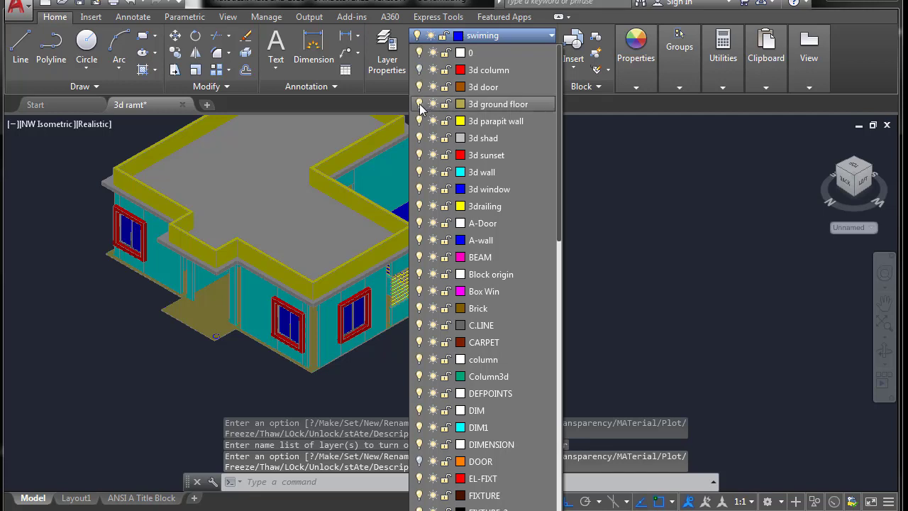
pyautogui.click(419, 104)
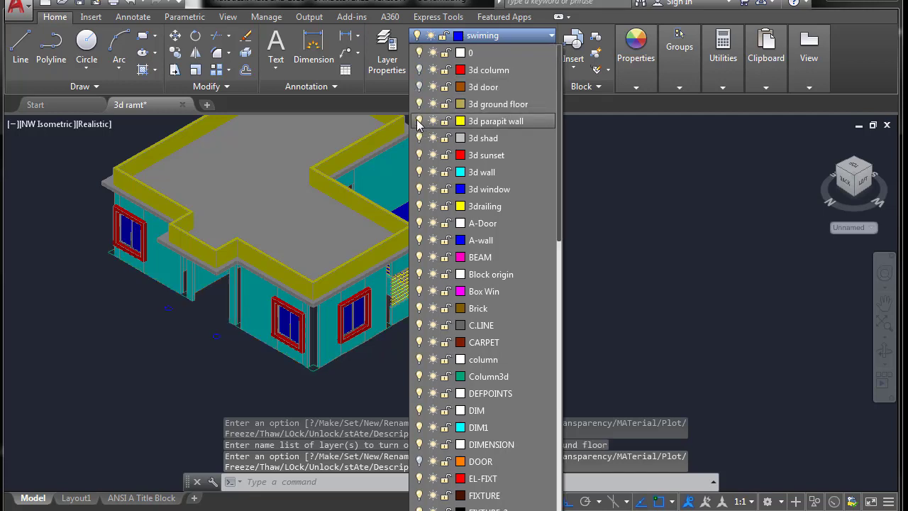
pyautogui.click(418, 122)
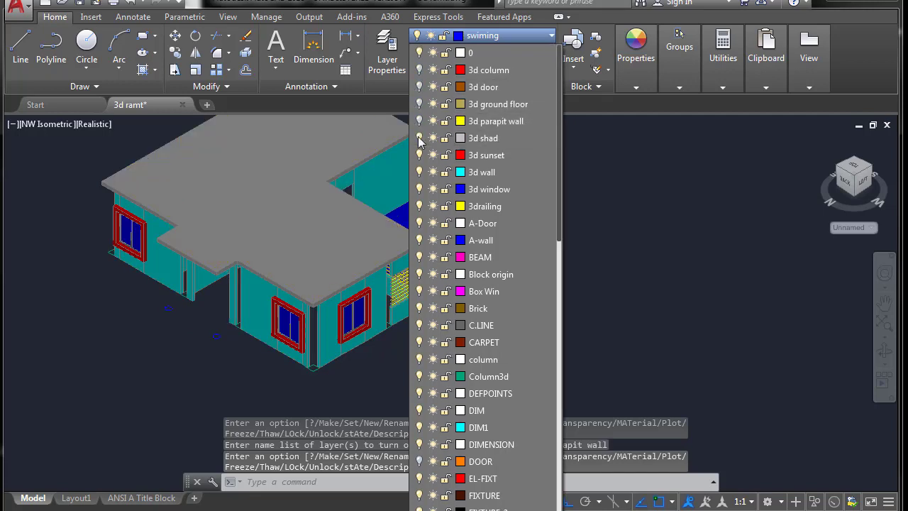
# Turn off the 3d shad, 3d sunset, 3d wall and 3drailing layers, then close the list.
pyautogui.click(420, 138)
pyautogui.click(419, 155)
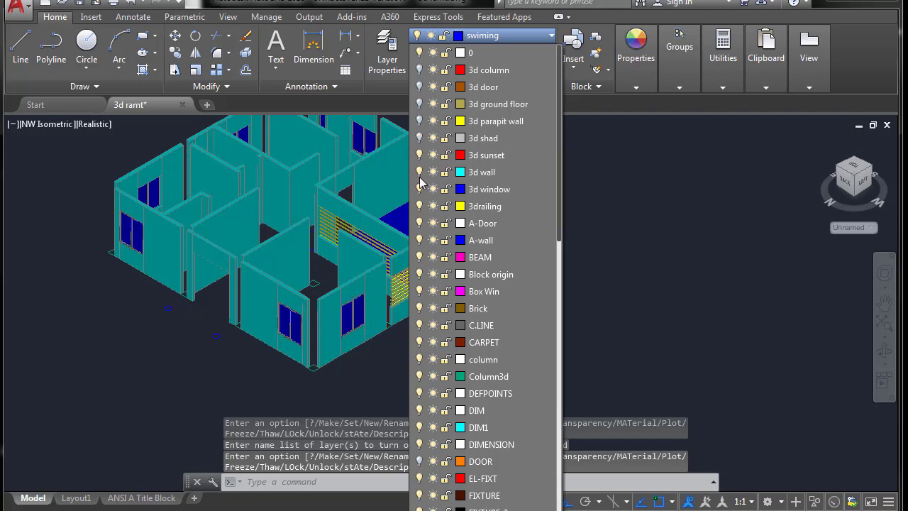
pyautogui.click(419, 172)
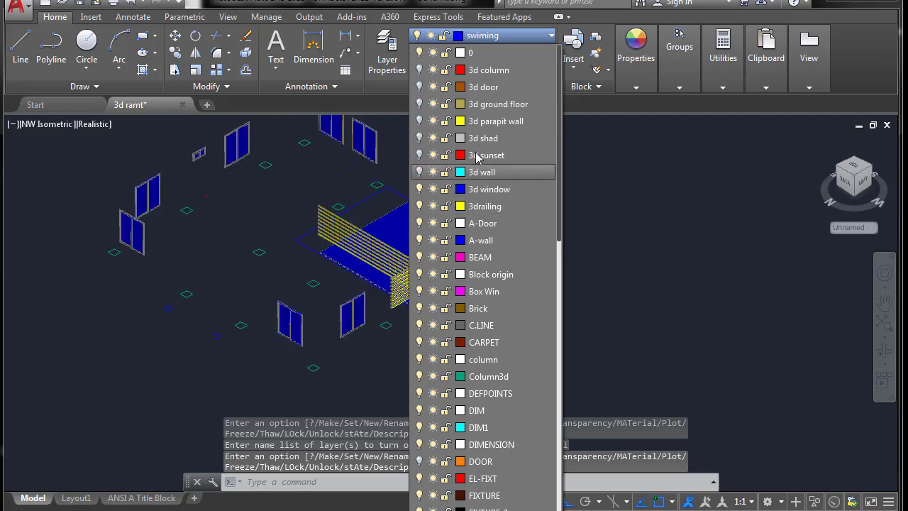
pyautogui.click(420, 206)
pyautogui.click(438, 259)
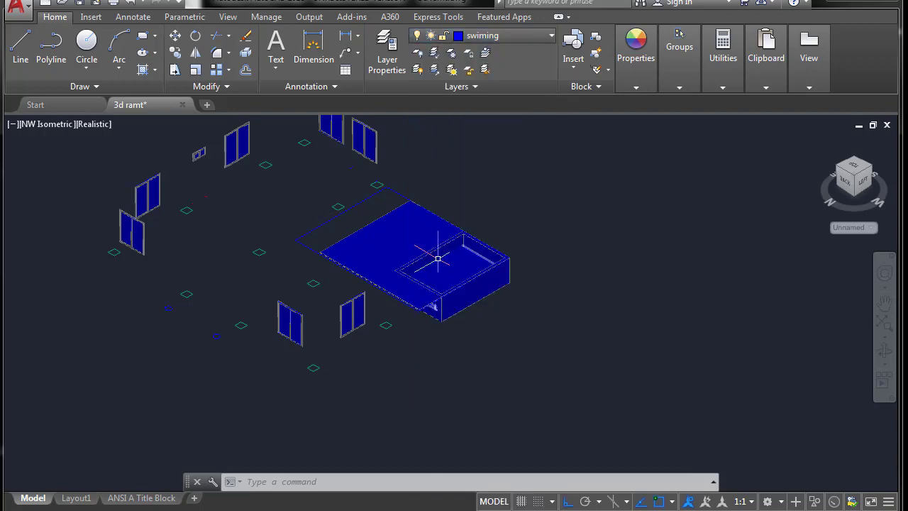
# Zoom and pan until a double glass window fills the view, with nothing selected.
pyautogui.scroll(-3, 297, 279)
pyautogui.moveTo(298, 278)
pyautogui.mouseDown(button='middle')
pyautogui.moveTo(357, 310)
pyautogui.moveTo(403, 305)
pyautogui.moveTo(408, 291)
pyautogui.mouseUp(button='middle')
pyautogui.scroll(5, 331, 298)
pyautogui.scroll(-3, 402, 305)
pyautogui.scroll(3, 408, 290)
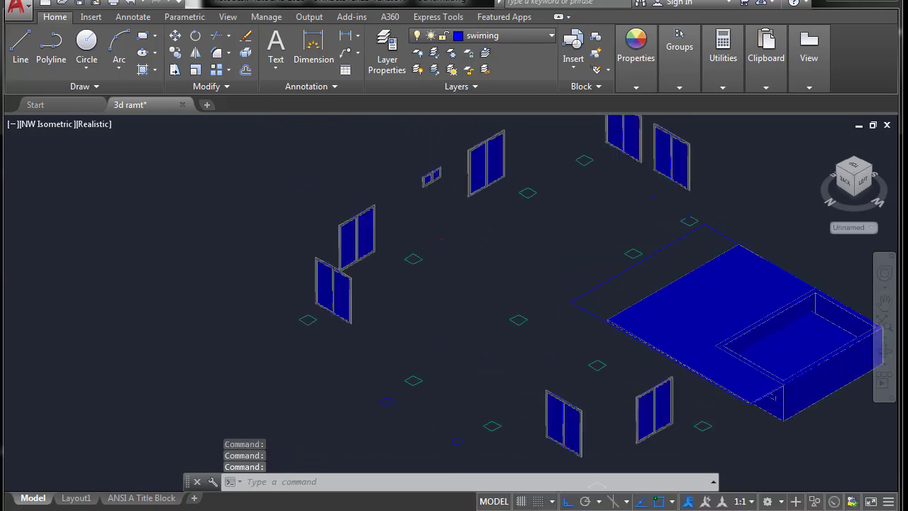
pyautogui.scroll(4, 331, 294)
pyautogui.scroll(2, 331, 294)
pyautogui.moveTo(323, 295)
pyautogui.mouseDown(button='middle')
pyautogui.moveTo(395, 304)
pyautogui.moveTo(392, 318)
pyautogui.mouseUp(button='middle')
pyautogui.press('Escape')
pyautogui.scroll(-2, 385, 286)
pyautogui.scroll(2, 393, 318)
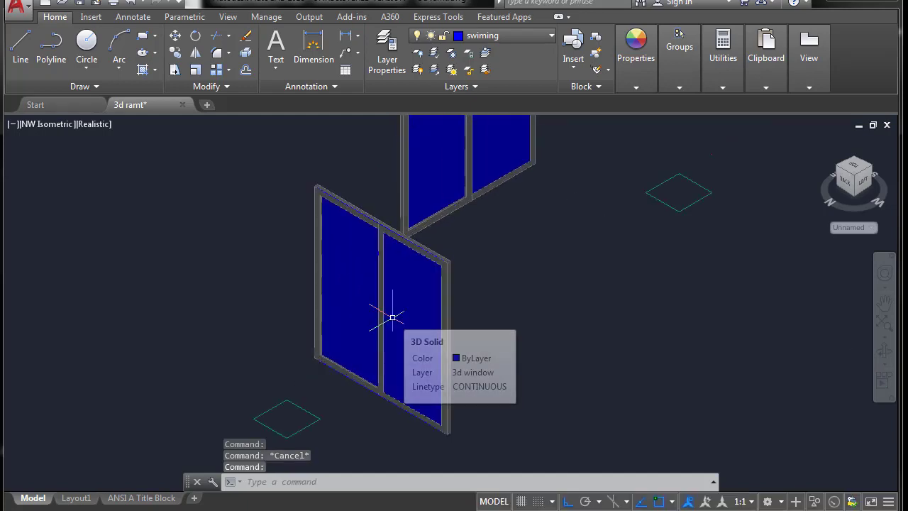
pyautogui.press('Escape')
pyautogui.press('Escape')
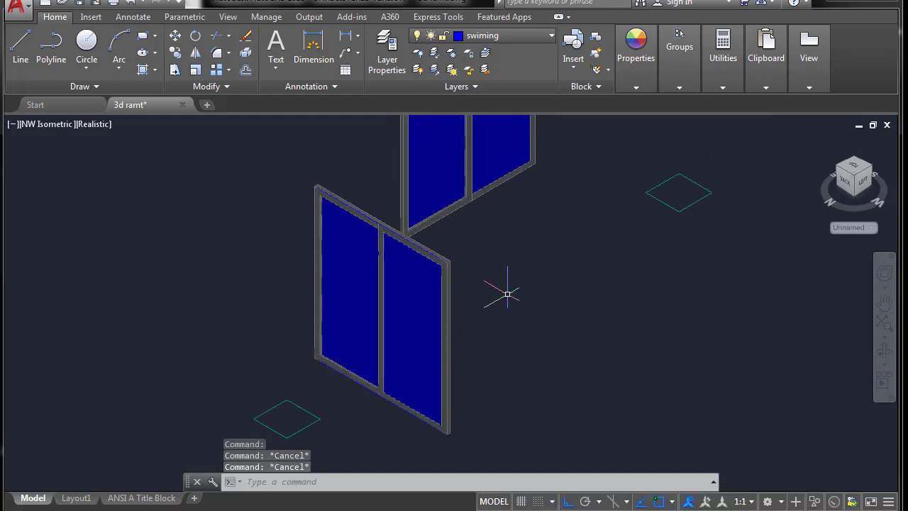
# Open the Materials Browser with MAT and pick the Clear - Green 1 glass material.
pyautogui.write('mat')
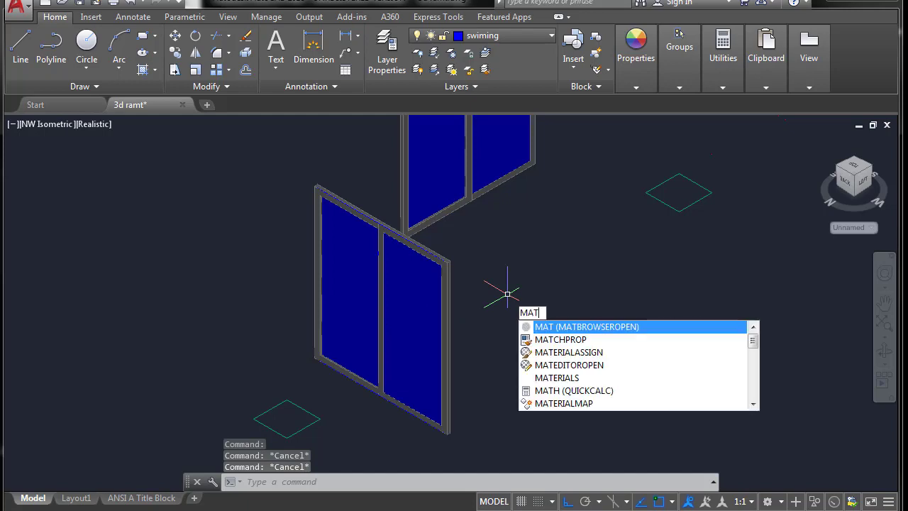
pyautogui.click(573, 328)
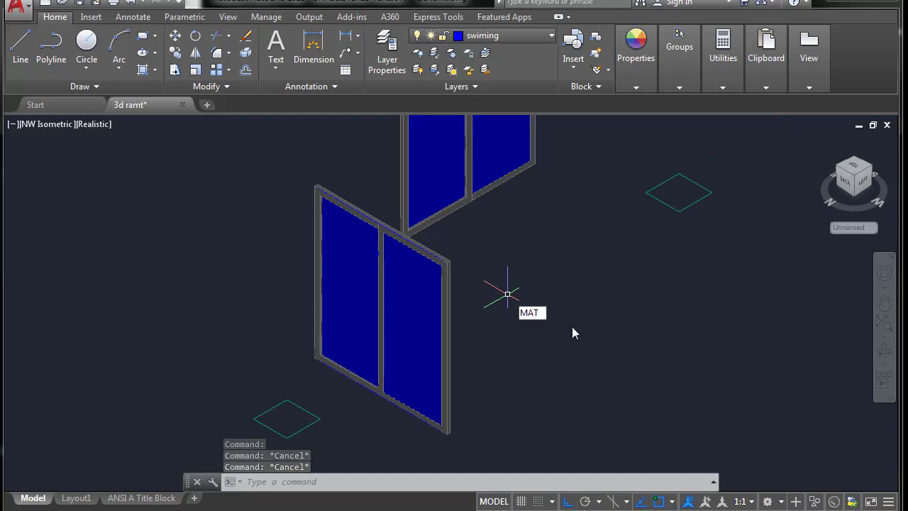
pyautogui.click(589, 225)
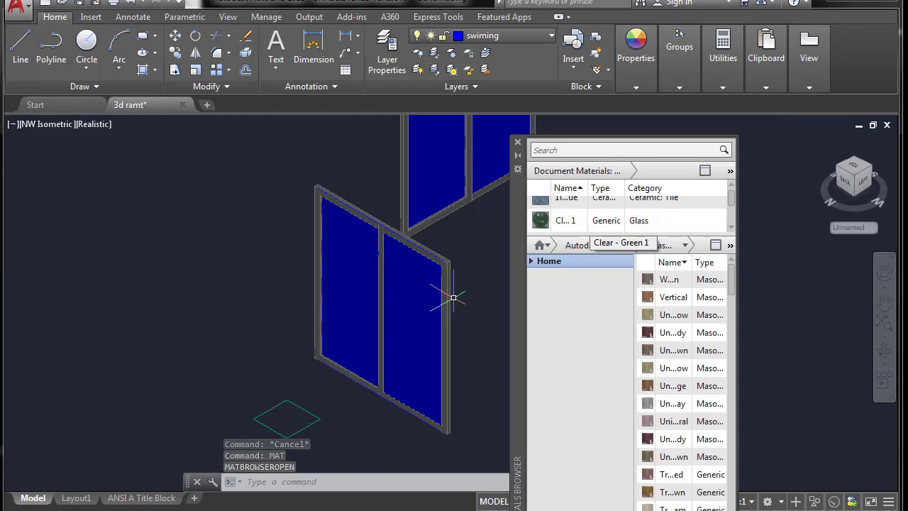
pyautogui.press('Escape')
# Apply Clear - Green 1 to the right glass pane and review it in the Materials Editor.
pyautogui.click(415, 310)
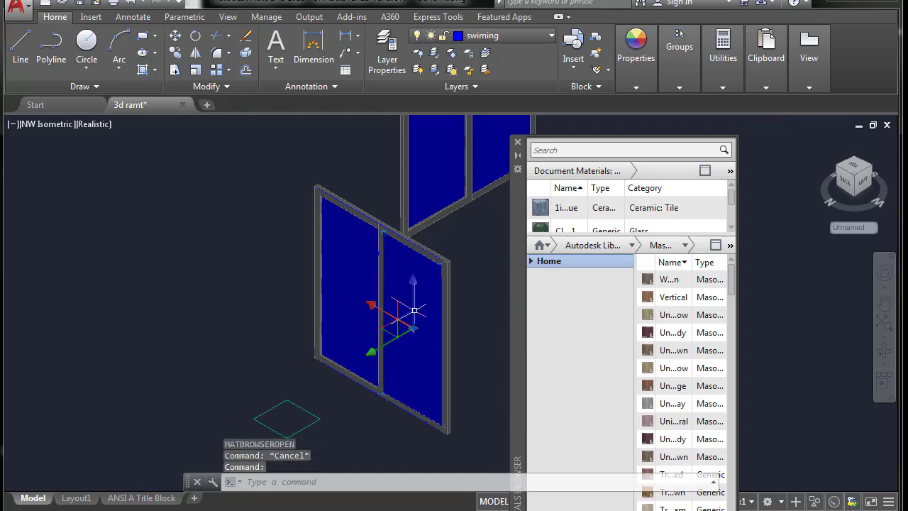
pyautogui.scroll(-1, 735, 208)
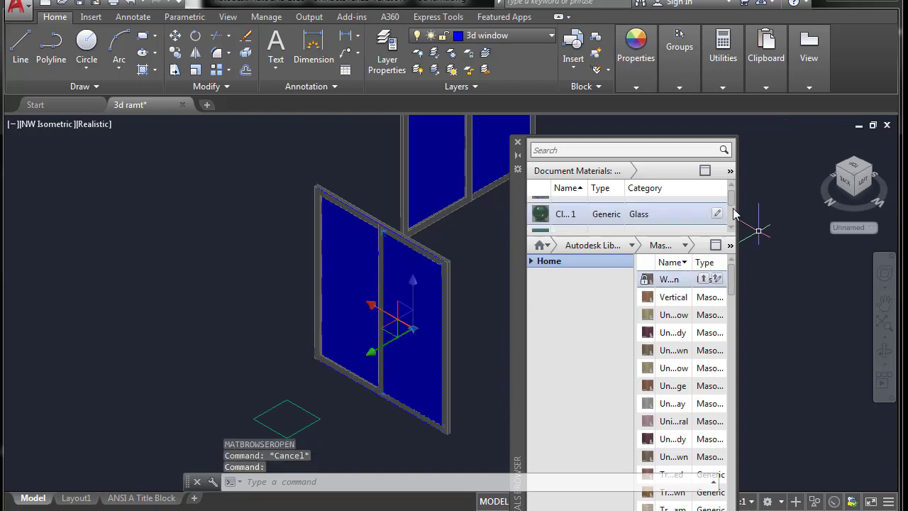
pyautogui.scroll(-1, 735, 208)
pyautogui.scroll(1, 734, 208)
pyautogui.scroll(1, 734, 208)
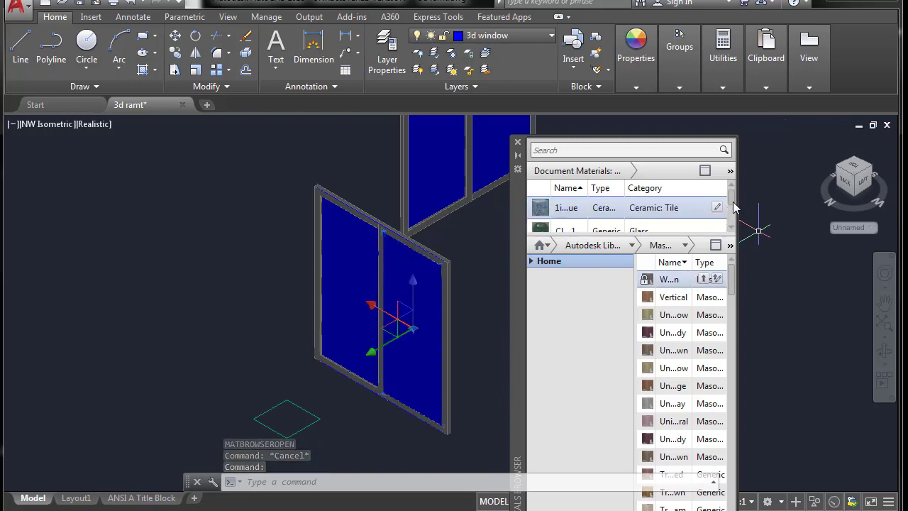
pyautogui.scroll(-1, 735, 208)
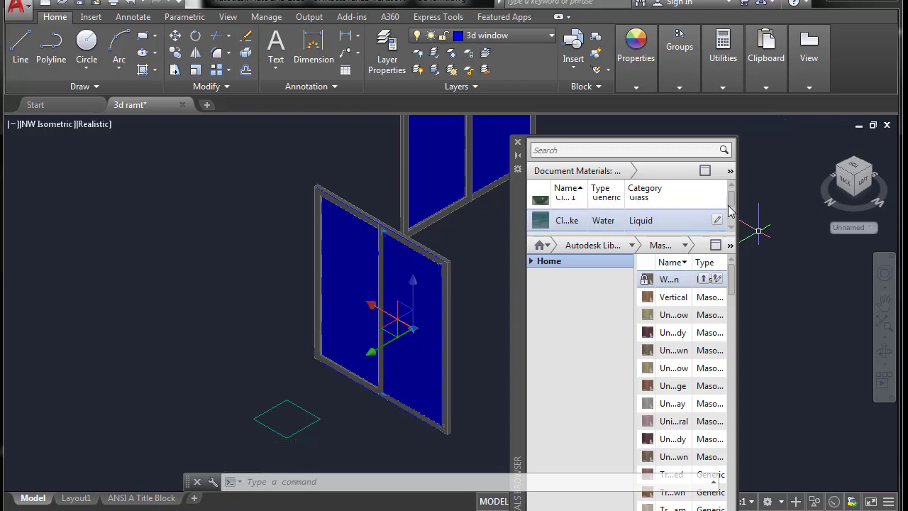
pyautogui.scroll(1, 735, 208)
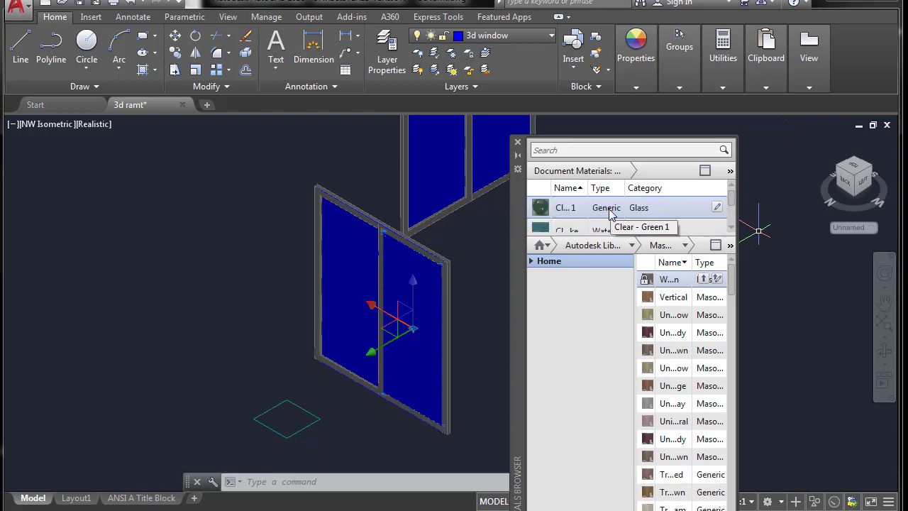
pyautogui.click(717, 207)
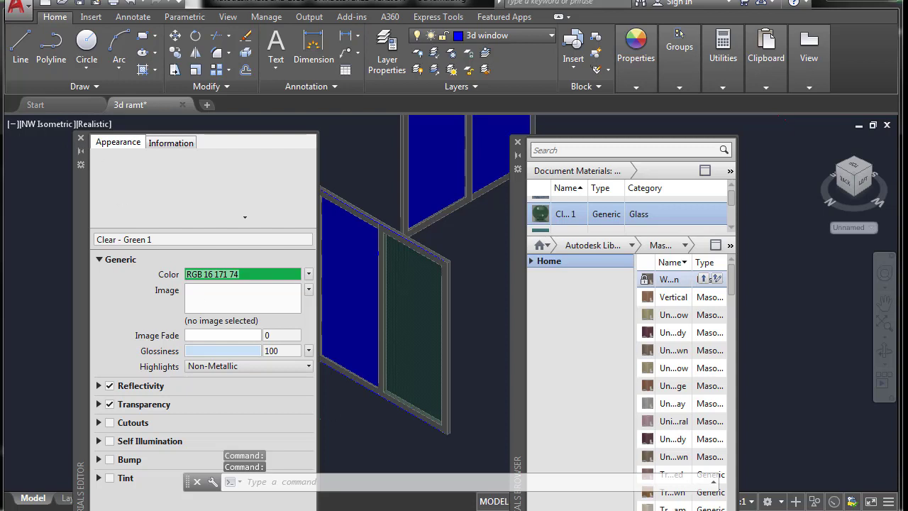
pyautogui.click(80, 138)
pyautogui.click(290, 285)
pyautogui.press('Escape')
pyautogui.press('Escape')
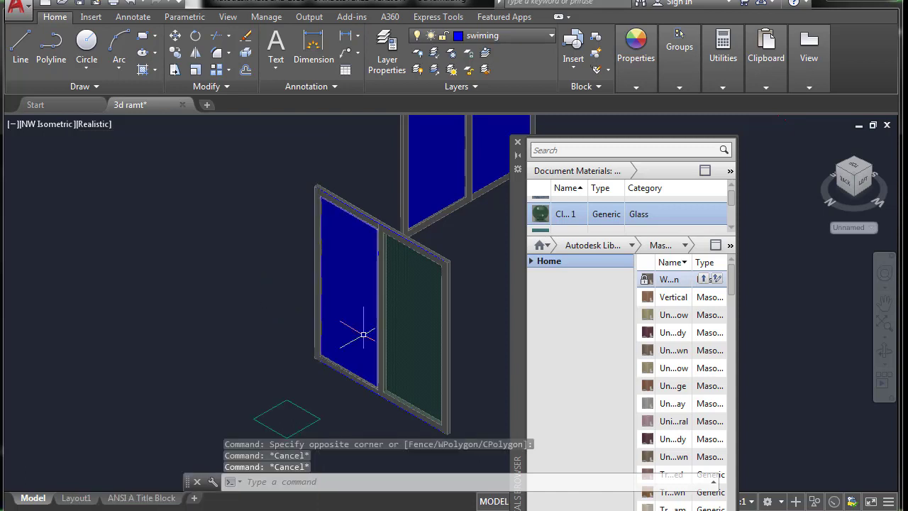
pyautogui.write('MA')
# Match properties from the green pane onto the left door pane and three upper window panes.
pyautogui.press('Return')
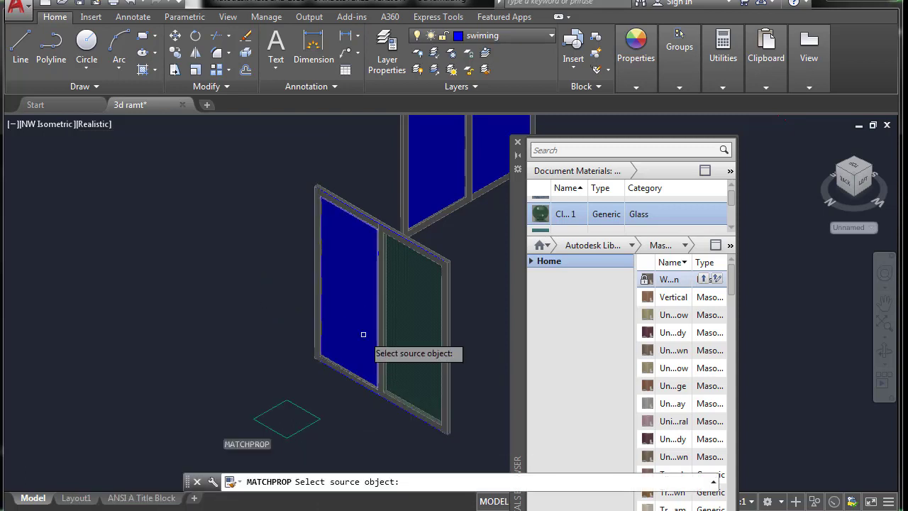
pyautogui.click(432, 315)
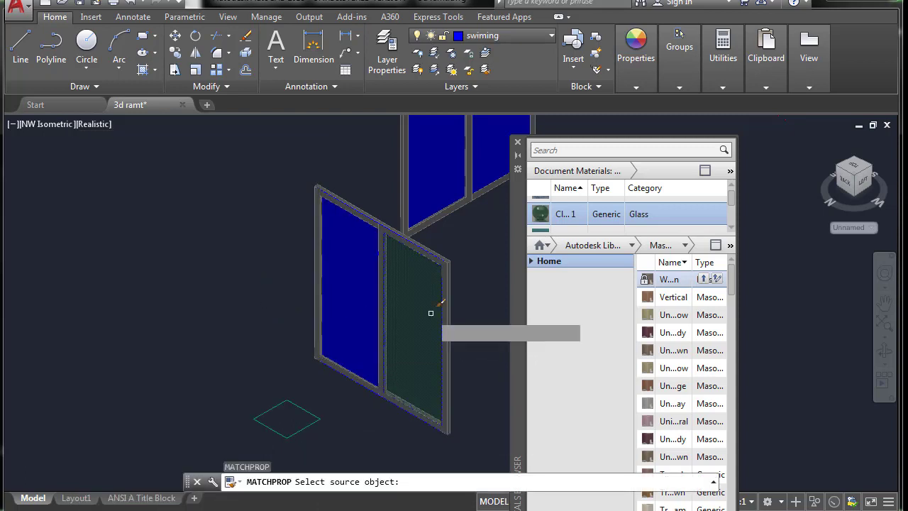
pyautogui.click(339, 290)
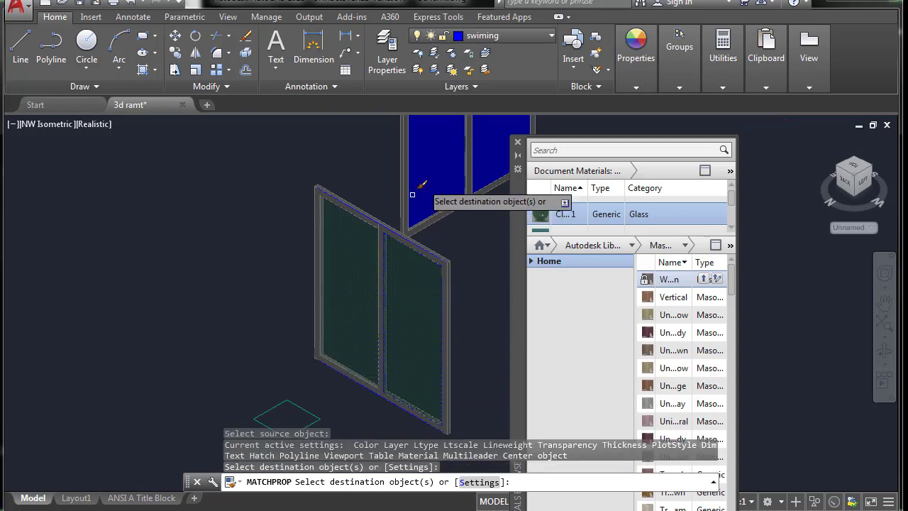
pyautogui.click(445, 166)
pyautogui.click(444, 154)
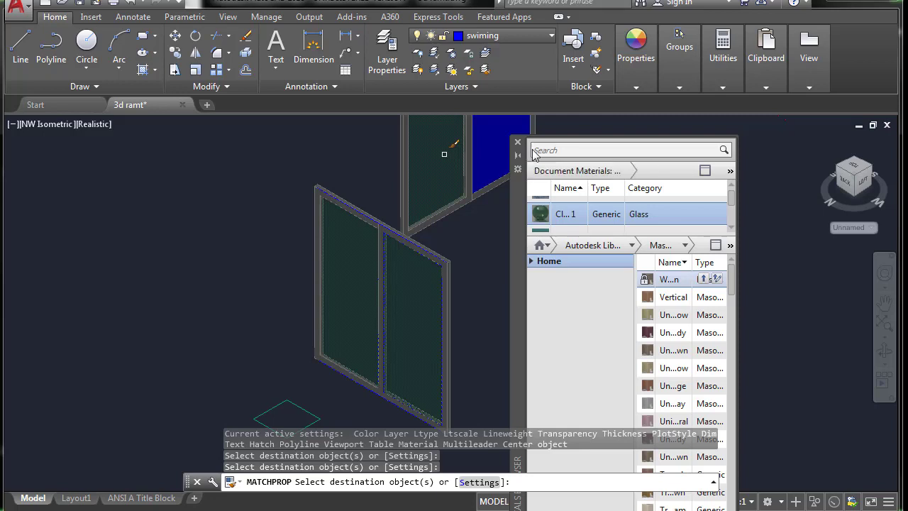
pyautogui.click(500, 153)
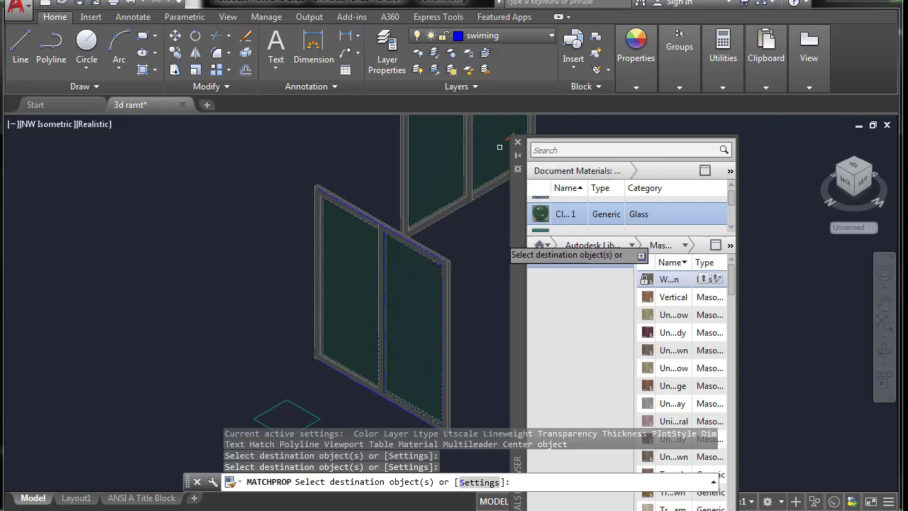
# Copy the green glass onto one more window further out, then end Match Properties.
pyautogui.scroll(-2, 448, 321)
pyautogui.scroll(-2, 447, 321)
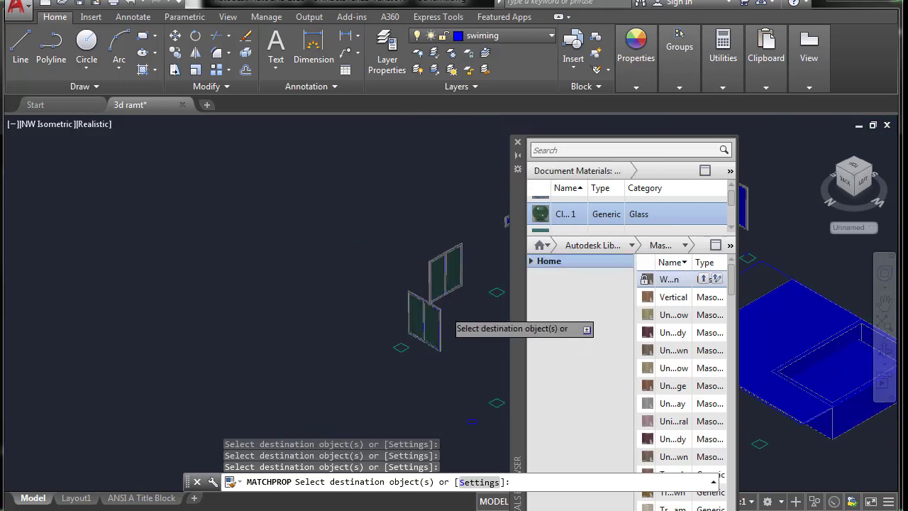
pyautogui.scroll(-1, 455, 319)
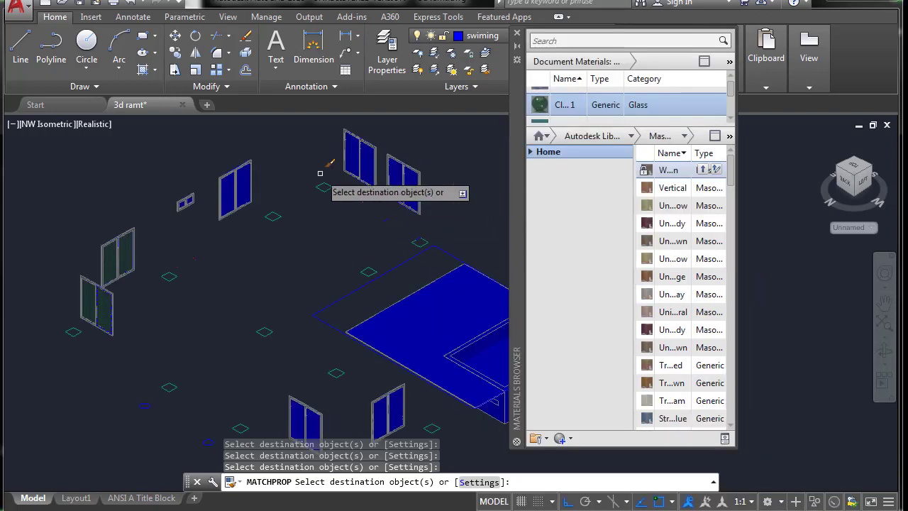
pyautogui.click(235, 195)
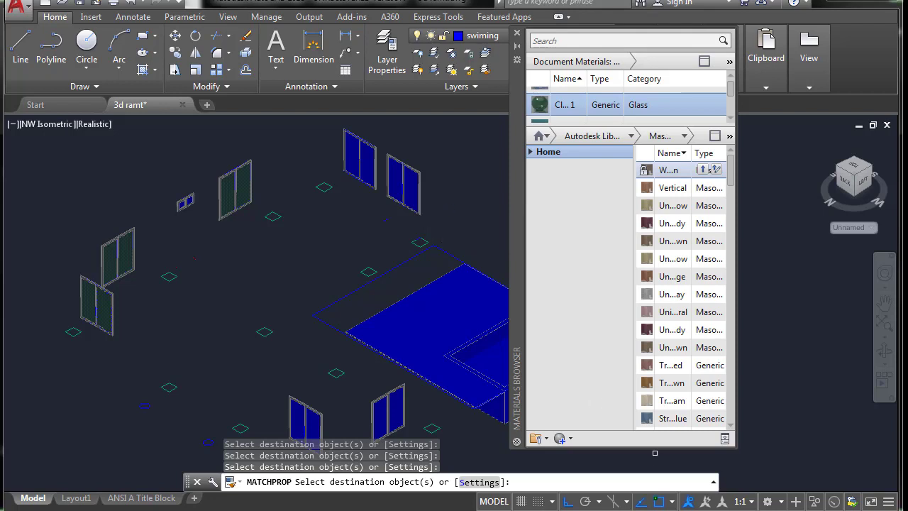
pyautogui.scroll(1, 330, 324)
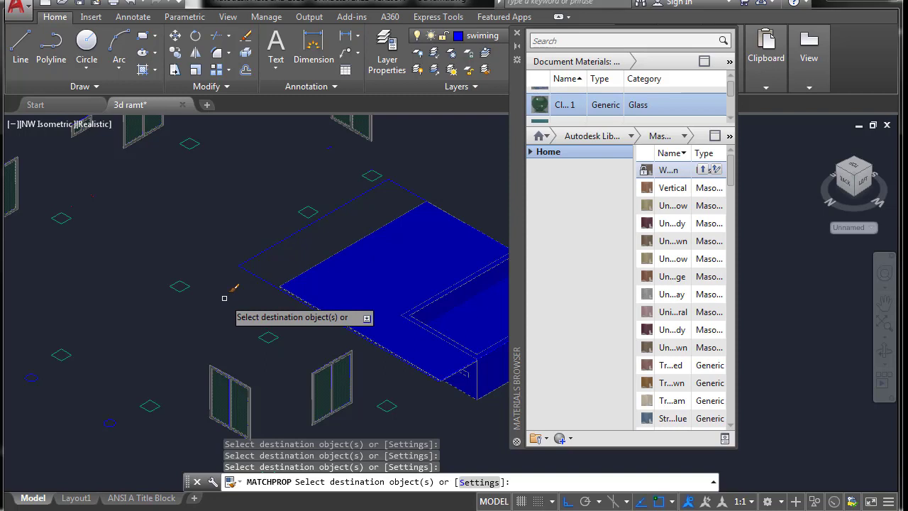
pyautogui.press('Escape')
pyautogui.press('Escape')
pyautogui.scroll(-2, 240, 302)
pyautogui.scroll(-1, 240, 301)
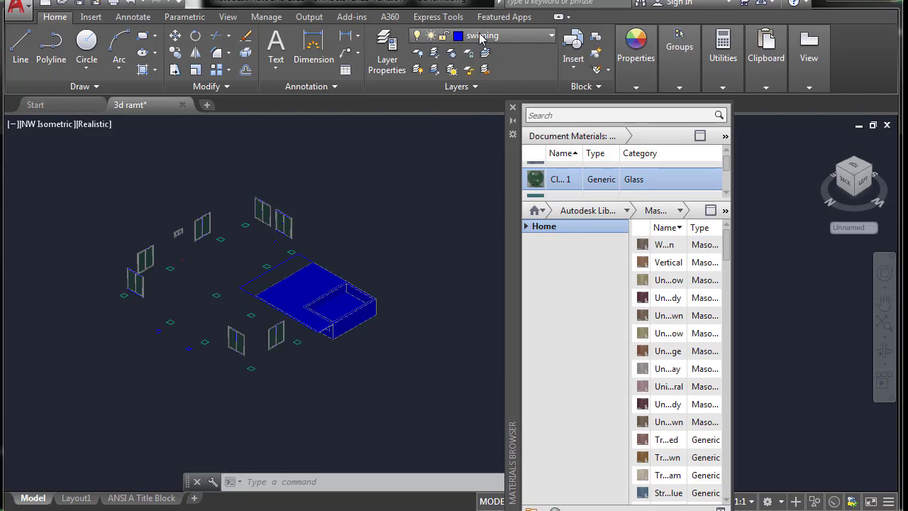
# Turn the 3d door layer on and the 3d window layer off in the layer list.
pyautogui.click(488, 38)
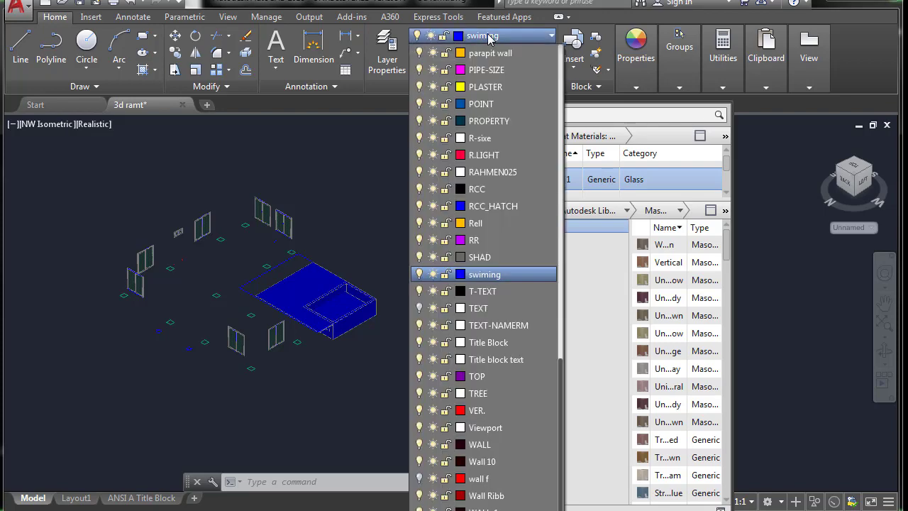
pyautogui.scroll(4, 486, 125)
pyautogui.scroll(1, 486, 125)
pyautogui.scroll(1, 485, 125)
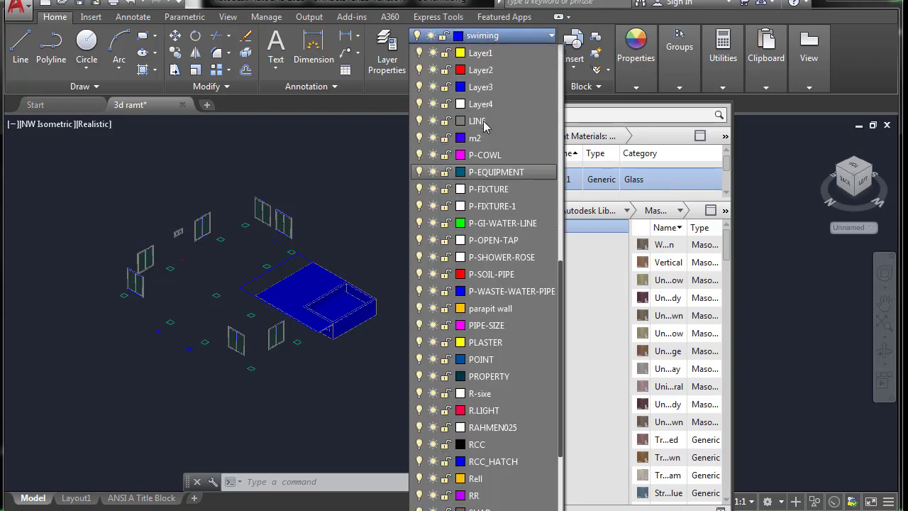
pyautogui.scroll(1, 485, 125)
pyautogui.scroll(1, 485, 125)
pyautogui.scroll(2, 486, 125)
pyautogui.scroll(1, 486, 122)
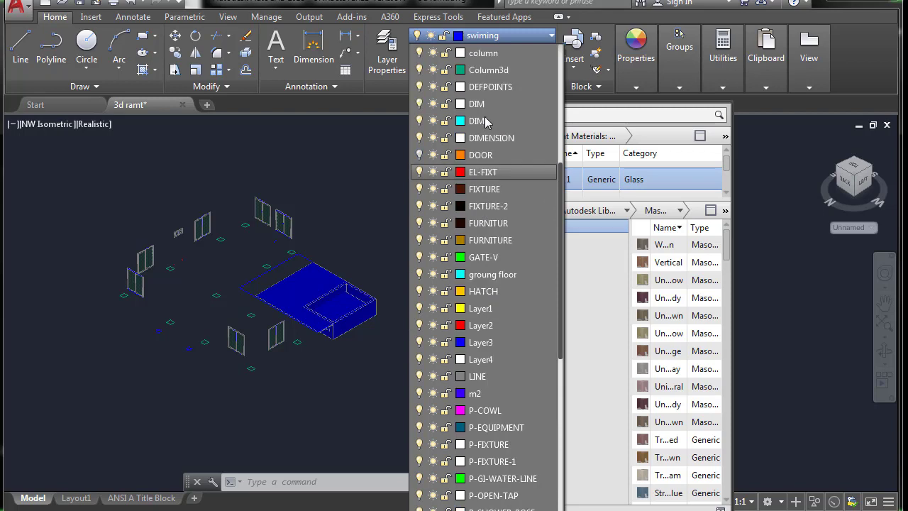
pyautogui.scroll(1, 487, 123)
pyautogui.scroll(1, 486, 122)
pyautogui.scroll(4, 486, 123)
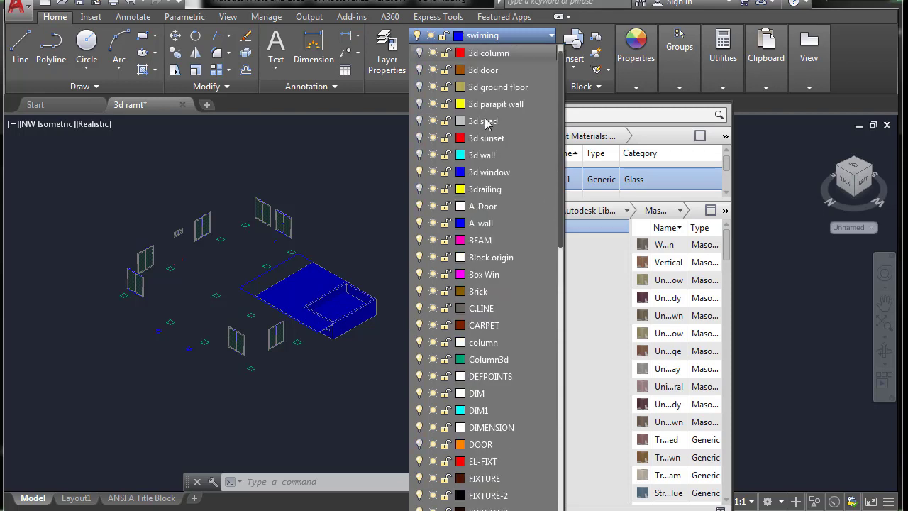
pyautogui.click(419, 70)
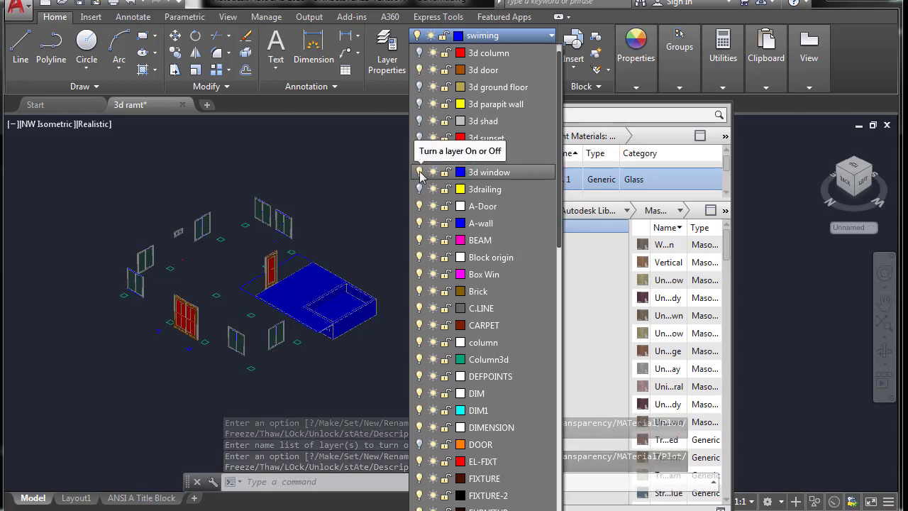
pyautogui.click(419, 172)
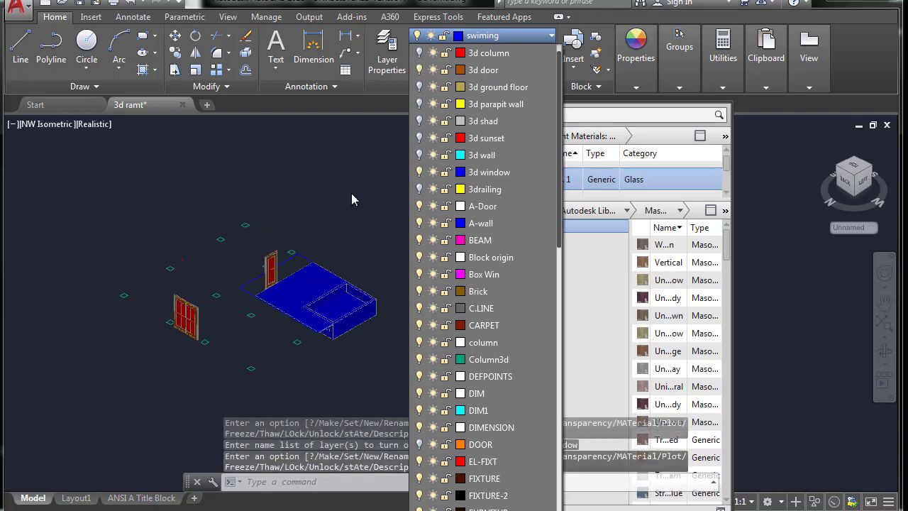
pyautogui.click(375, 179)
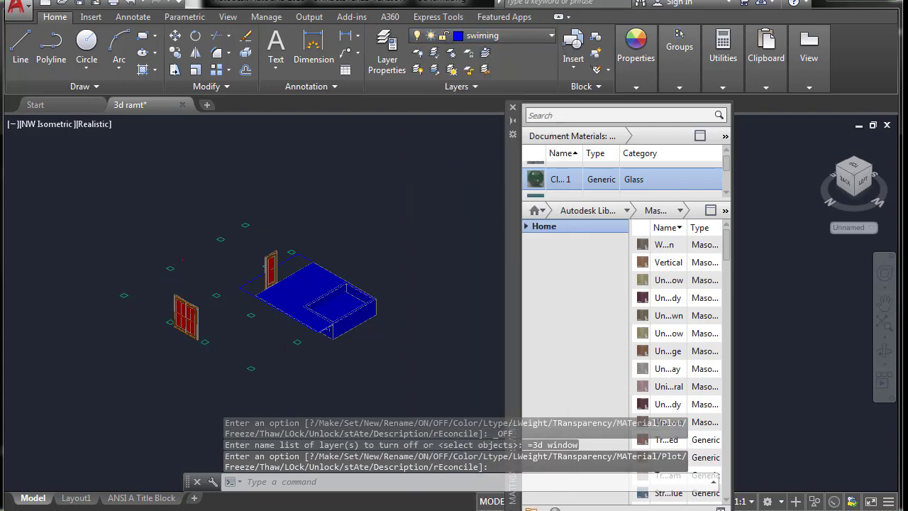
# Pan the view toward the red door and the blue pool slab.
pyautogui.scroll(8, 259, 278)
pyautogui.moveTo(312, 280); pyautogui.dragTo(217, 357, button='middle')
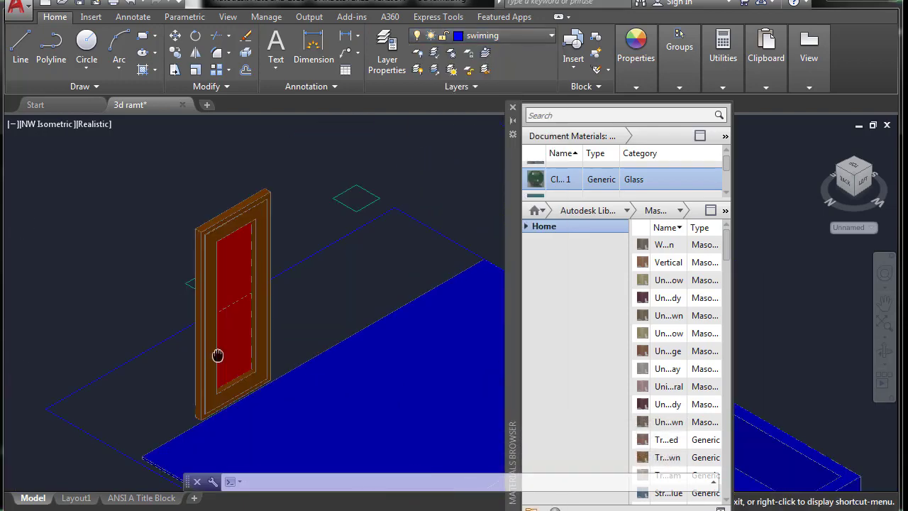
pyautogui.scroll(-5, 239, 325)
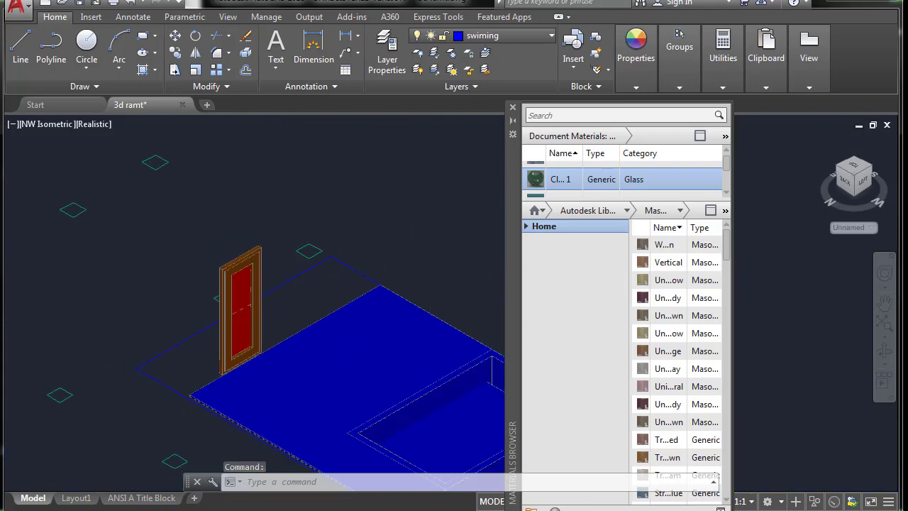
pyautogui.scroll(2, 239, 325)
pyautogui.scroll(2, 308, 364)
pyautogui.scroll(-3, 308, 365)
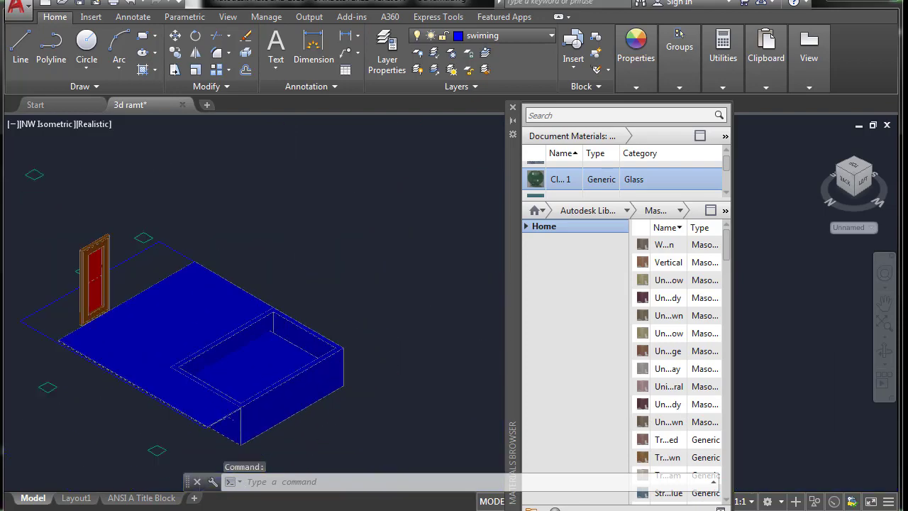
pyautogui.scroll(-2, 213, 340)
pyautogui.scroll(4, 213, 362)
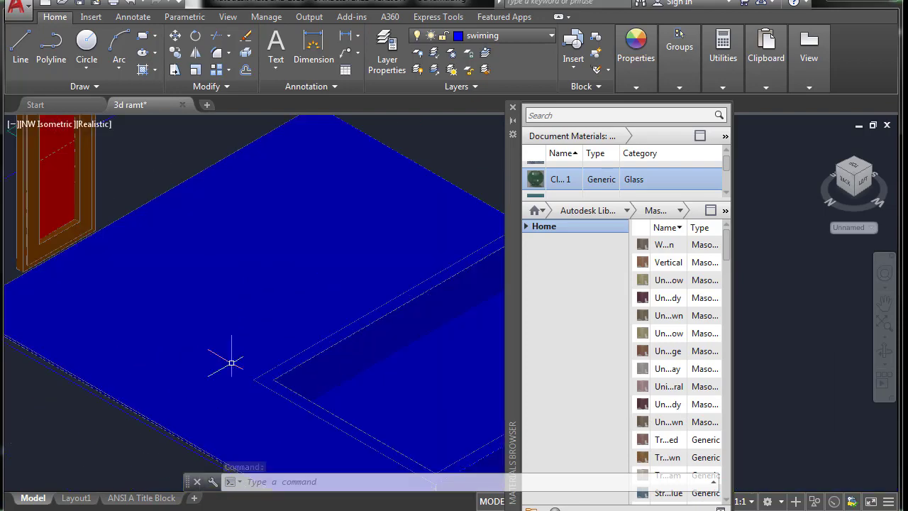
pyautogui.scroll(-1, 360, 351)
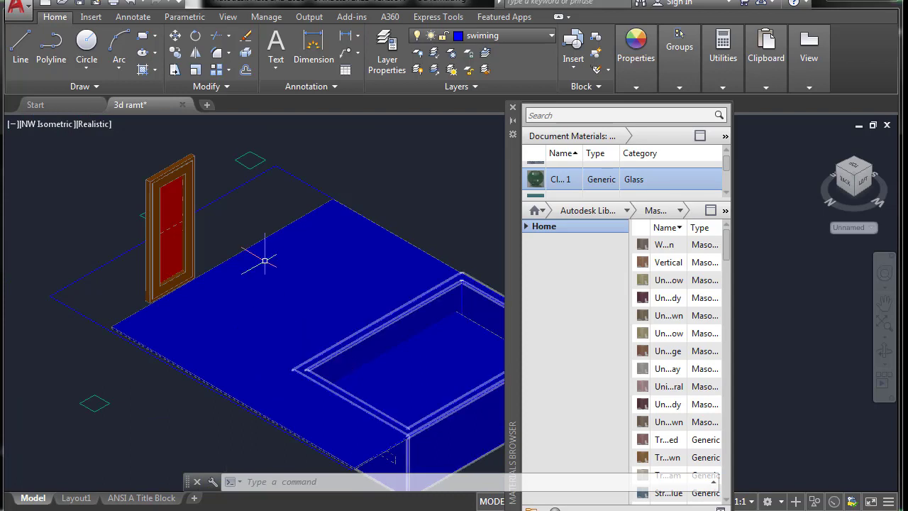
# Zoom in close on the wood-framed door standing beside the pool.
pyautogui.moveTo(228, 230); pyautogui.dragTo(277, 265, button='middle')
pyautogui.scroll(-1, 304, 280)
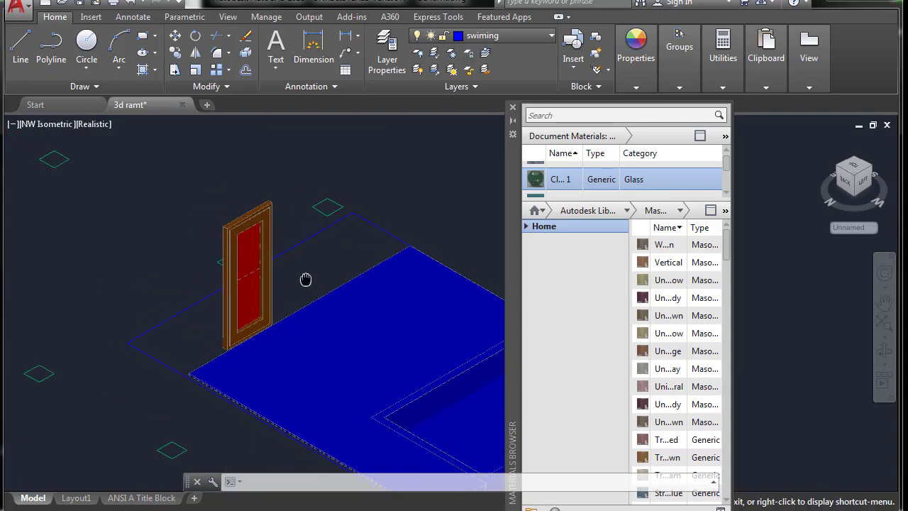
pyautogui.scroll(3, 249, 292)
pyautogui.scroll(2, 249, 292)
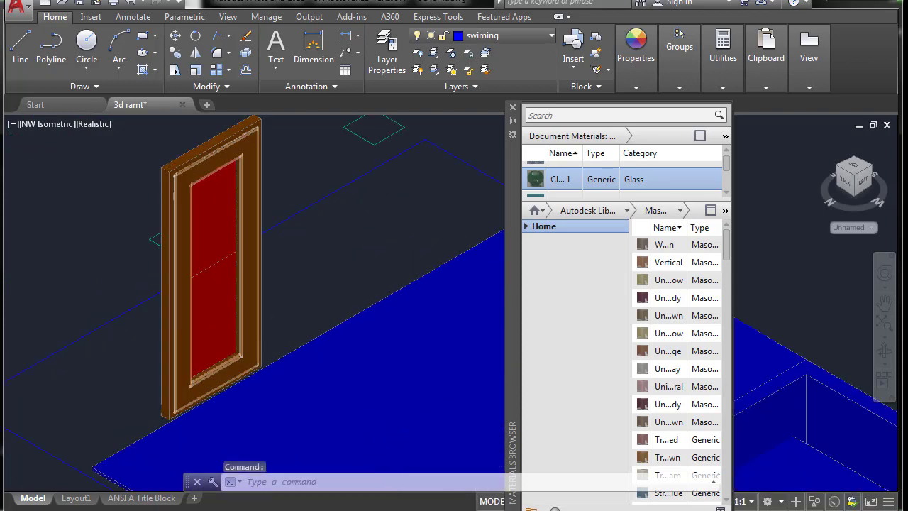
pyautogui.scroll(-3, 252, 295)
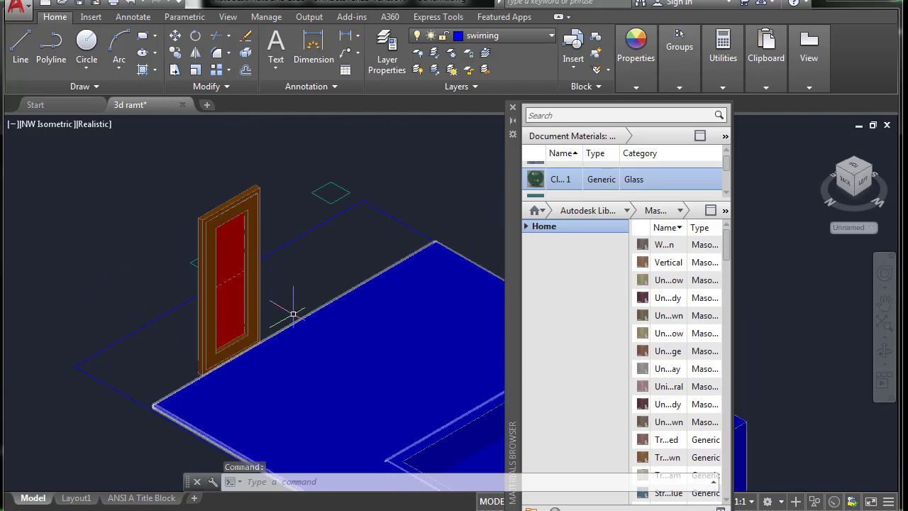
pyautogui.scroll(2, 294, 308)
pyautogui.scroll(1, 294, 308)
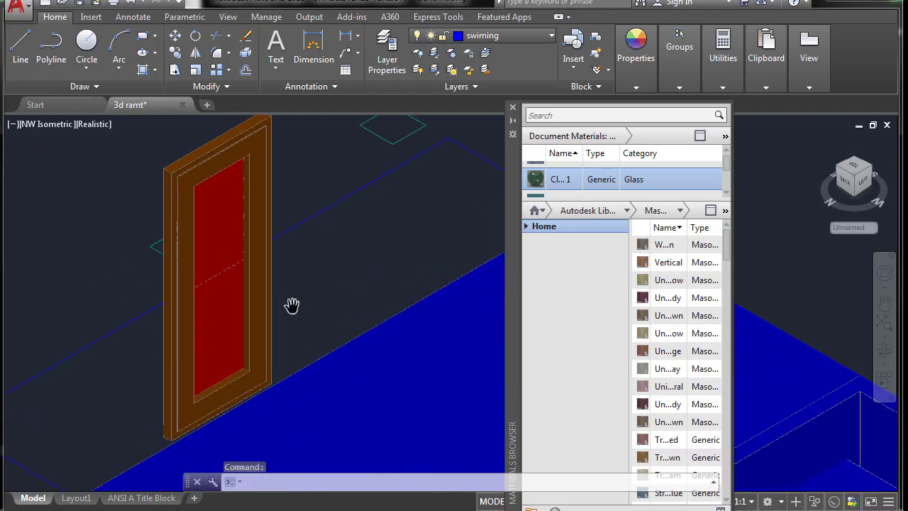
pyautogui.scroll(-2, 261, 246)
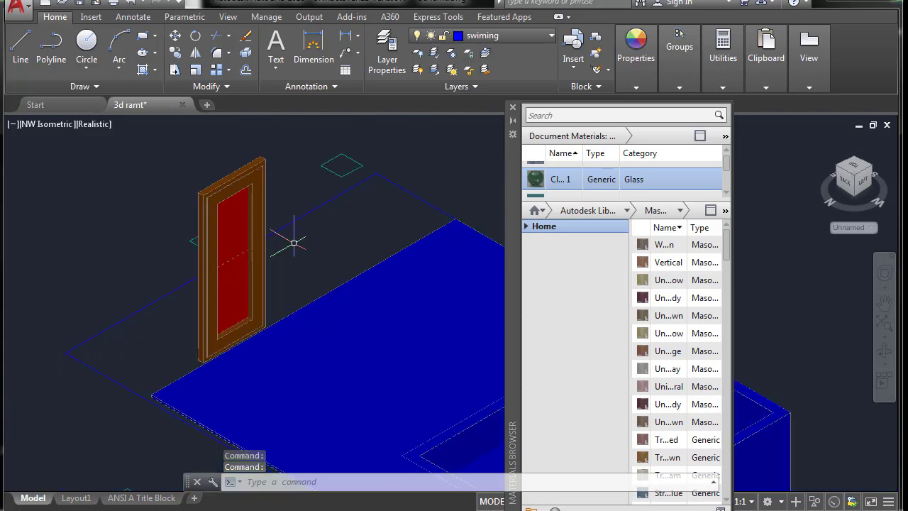
pyautogui.middleClick(302, 201)
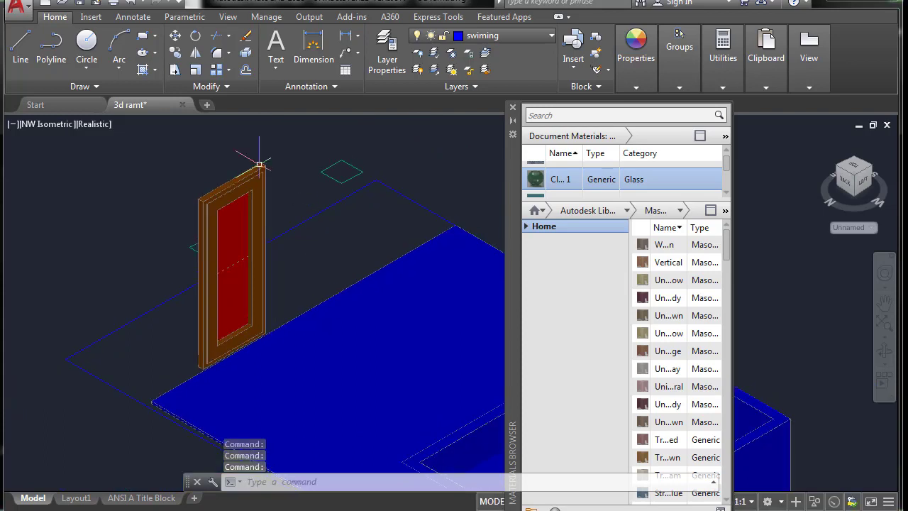
# Apply the Red Oak wood material to the door beside the pool slab.
pyautogui.click(242, 174)
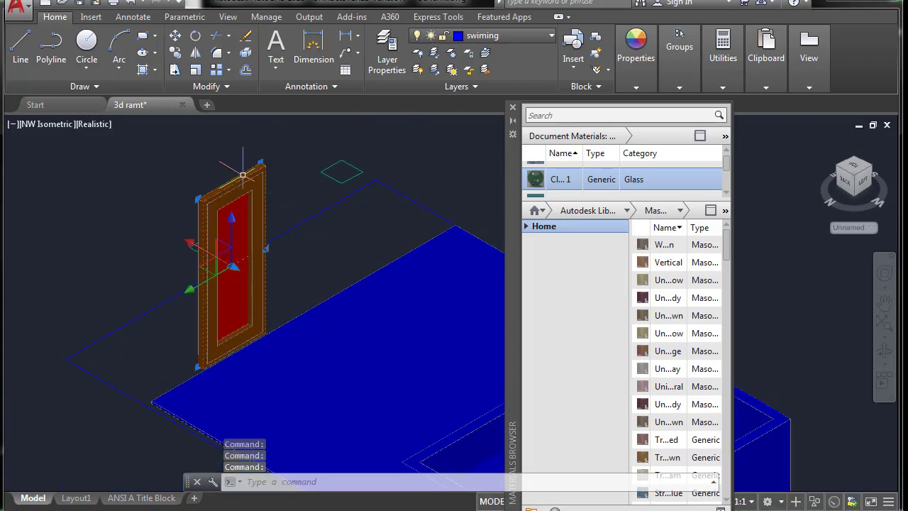
pyautogui.scroll(-1, 657, 178)
pyautogui.scroll(1, 659, 175)
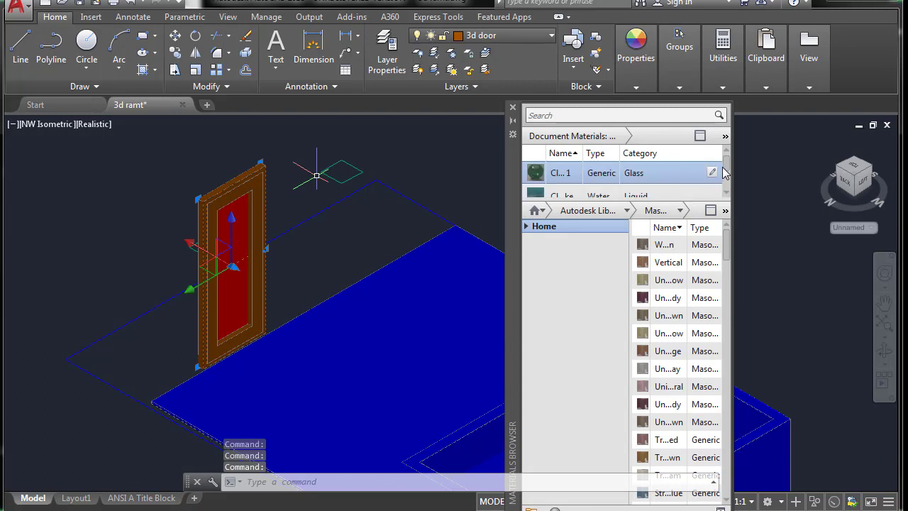
pyautogui.scroll(-1, 729, 167)
pyautogui.scroll(-1, 728, 170)
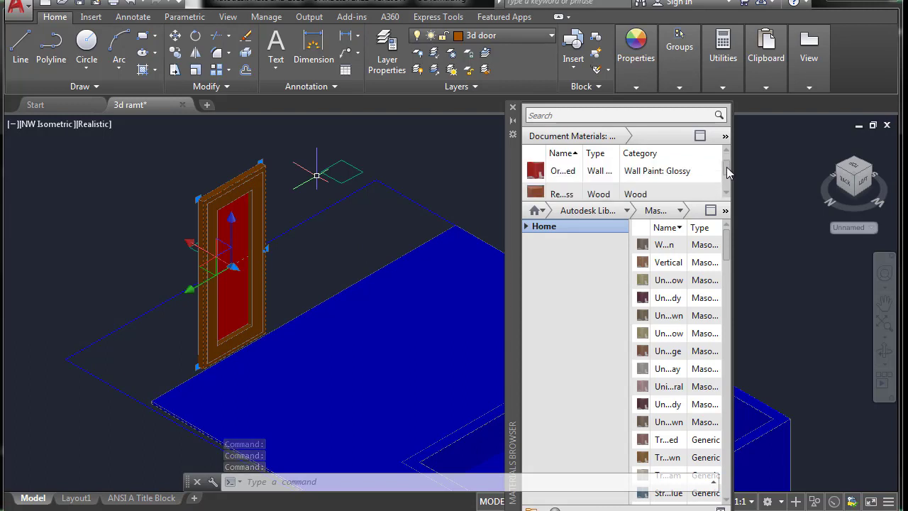
pyautogui.click(560, 193)
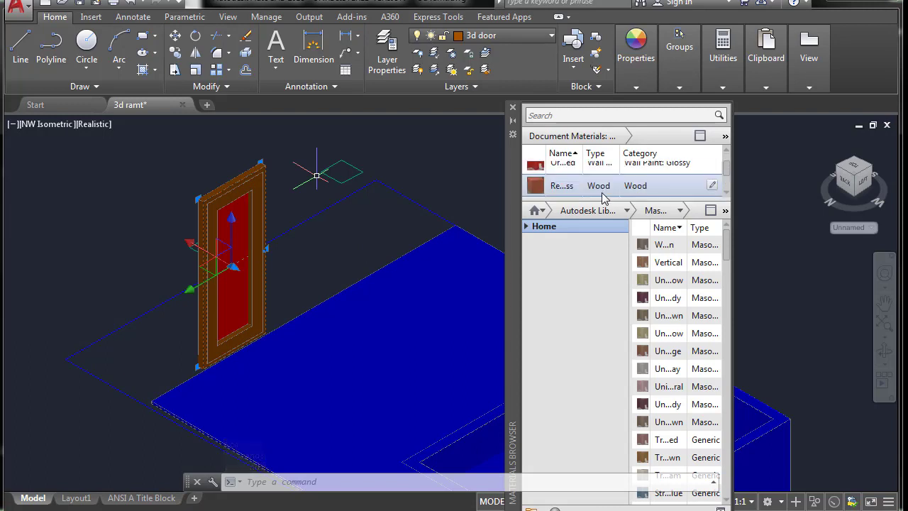
pyautogui.click(712, 185)
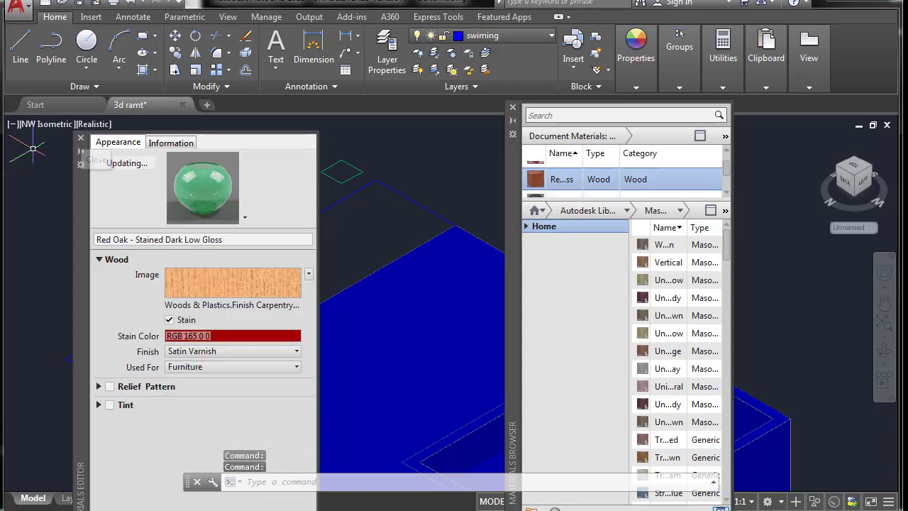
pyautogui.click(80, 139)
pyautogui.click(80, 140)
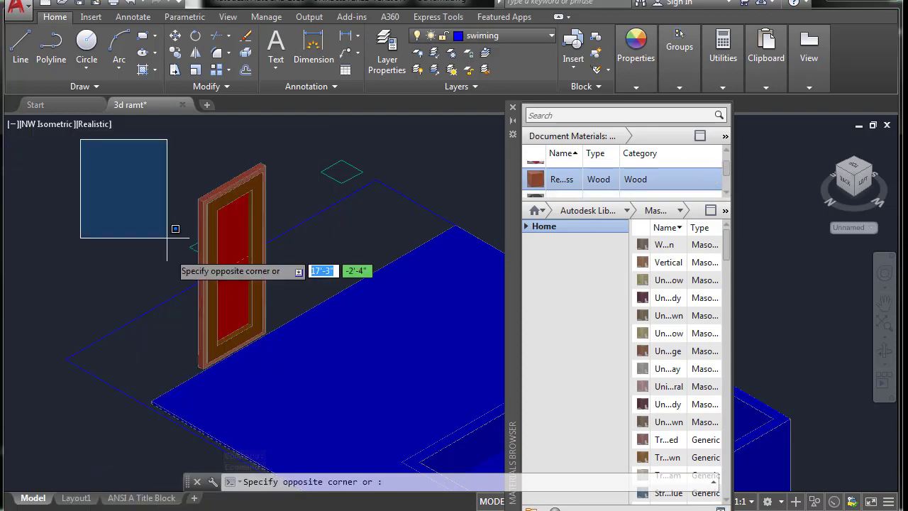
pyautogui.press('Escape')
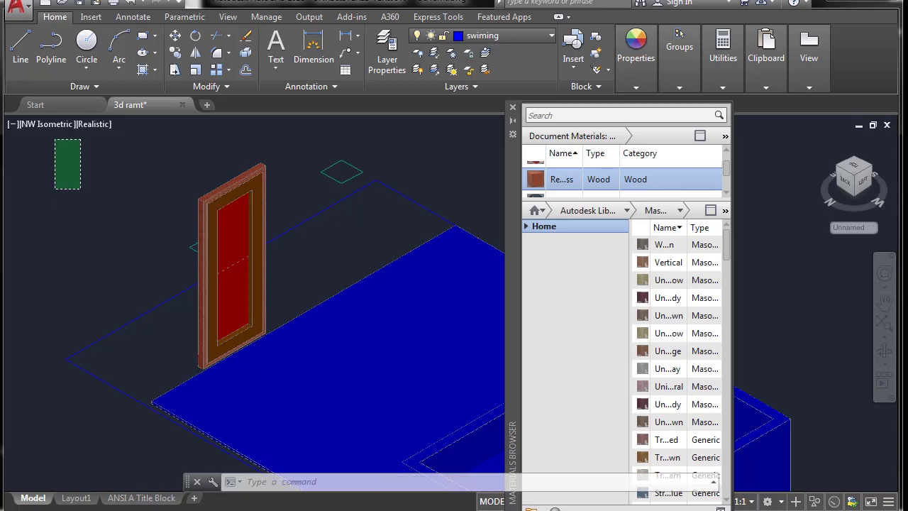
# Select the other door and apply the White Oak wood material to it.
pyautogui.scroll(1, 221, 193)
pyautogui.scroll(1, 230, 199)
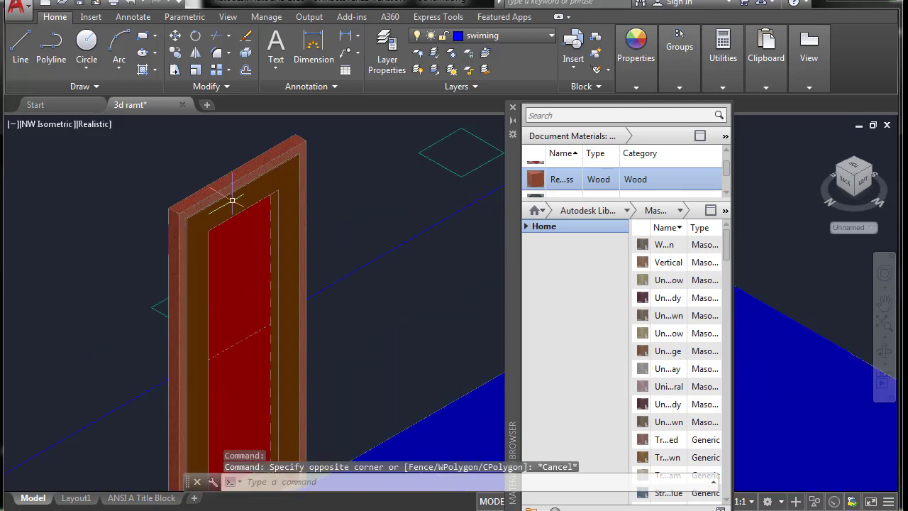
pyautogui.scroll(1, 235, 207)
pyautogui.click(235, 209)
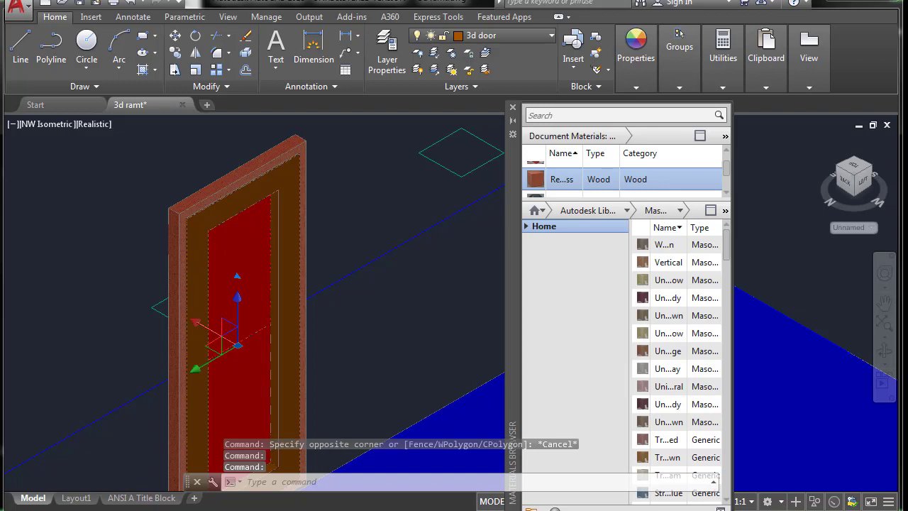
pyautogui.scroll(-2, 331, 327)
pyautogui.scroll(-1, 705, 177)
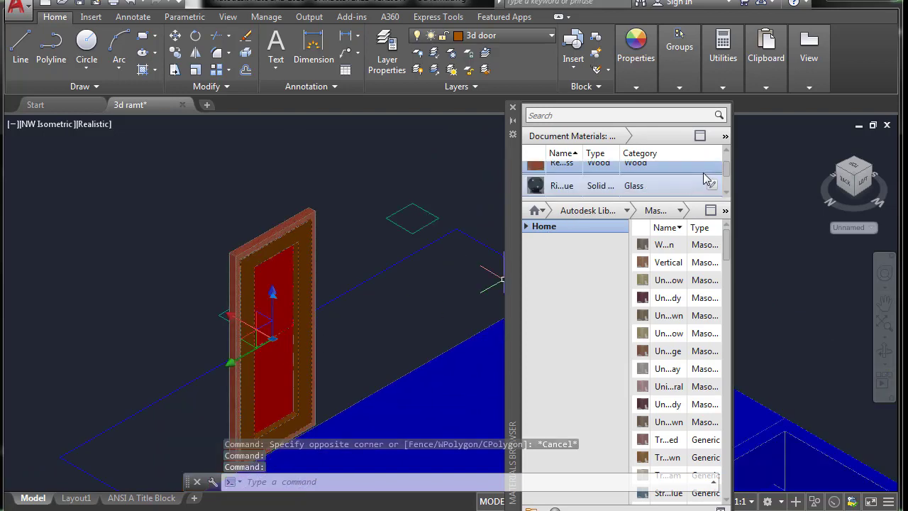
pyautogui.scroll(1, 710, 173)
pyautogui.scroll(1, 725, 169)
pyautogui.scroll(-1, 725, 169)
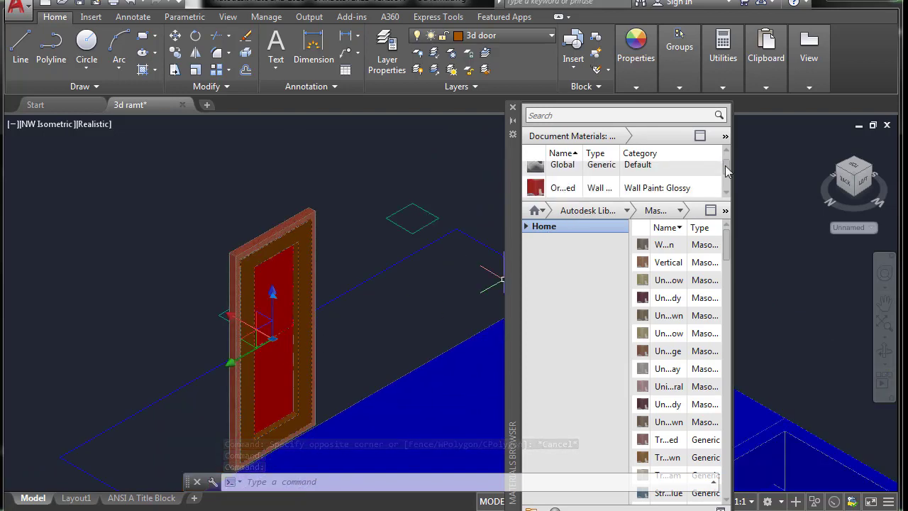
pyautogui.scroll(-1, 725, 173)
pyautogui.moveTo(725, 174); pyautogui.dragTo(727, 186)
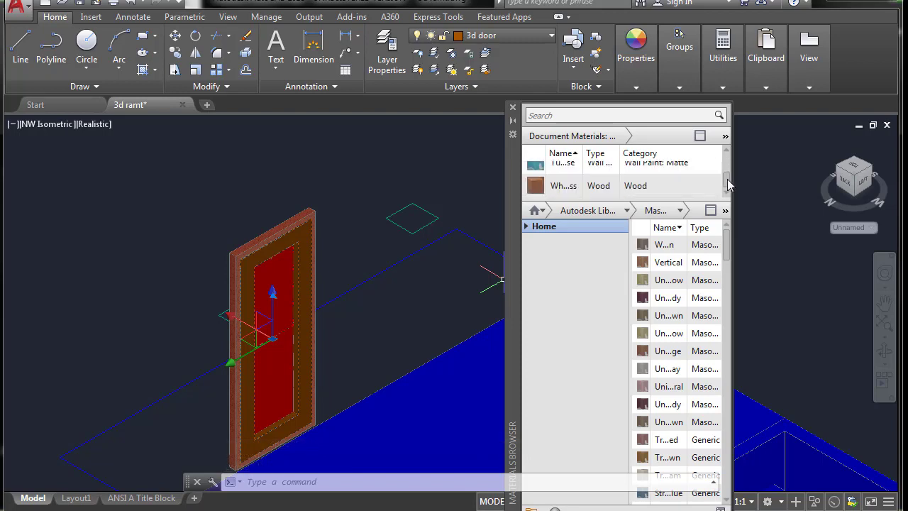
pyautogui.click(639, 188)
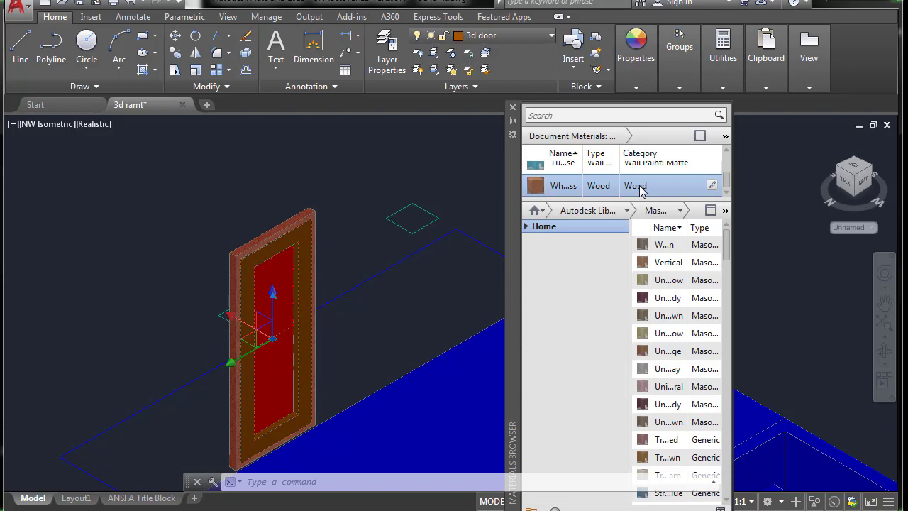
pyautogui.click(712, 187)
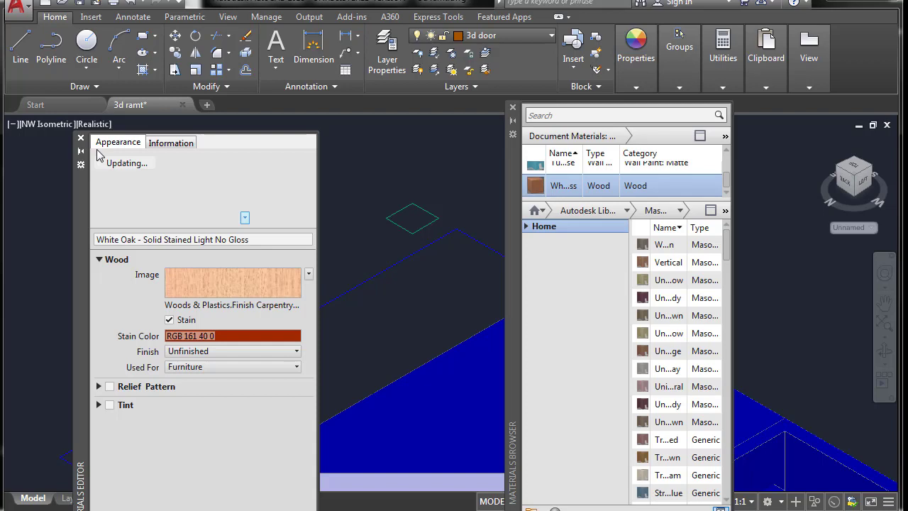
pyautogui.press('Escape')
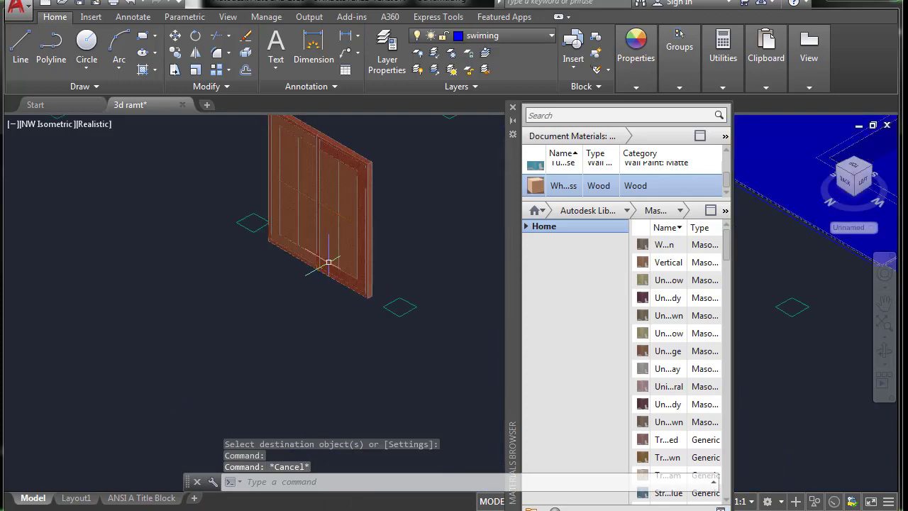
# Zoom and pan out to show both wooden doors and the blue pool.
pyautogui.scroll(2, 282, 351)
pyautogui.scroll(-3, 282, 350)
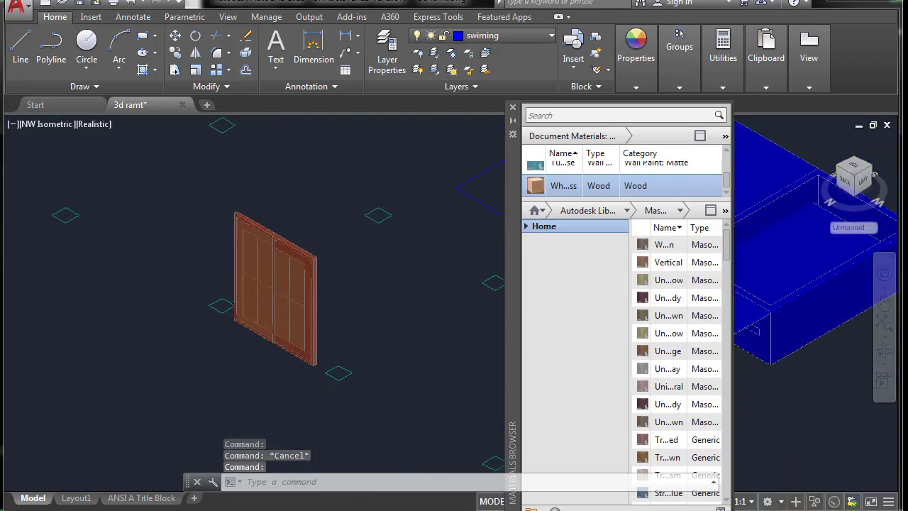
pyautogui.scroll(-1, 194, 314)
pyautogui.moveTo(194, 314); pyautogui.dragTo(229, 334, button='middle')
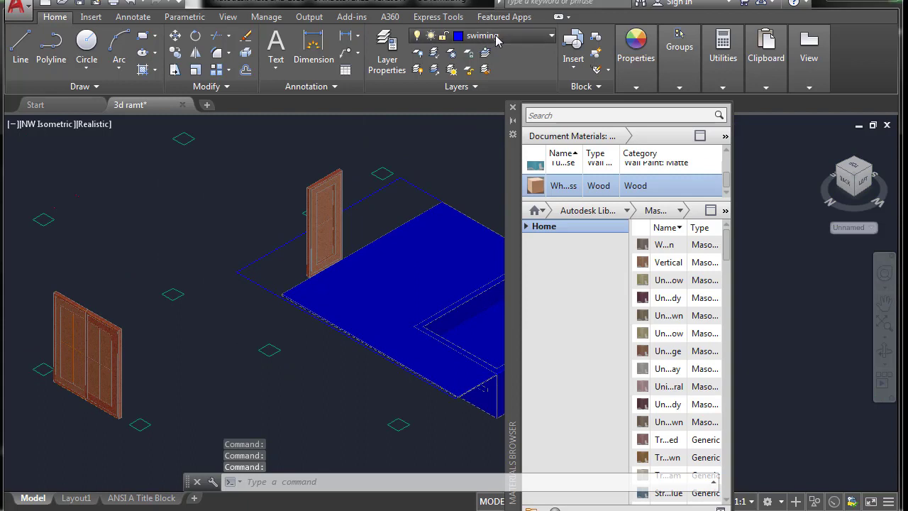
# Turn on the 3d column layer and toggle the ground floor, parapit wall and shad layers.
pyautogui.click(549, 36)
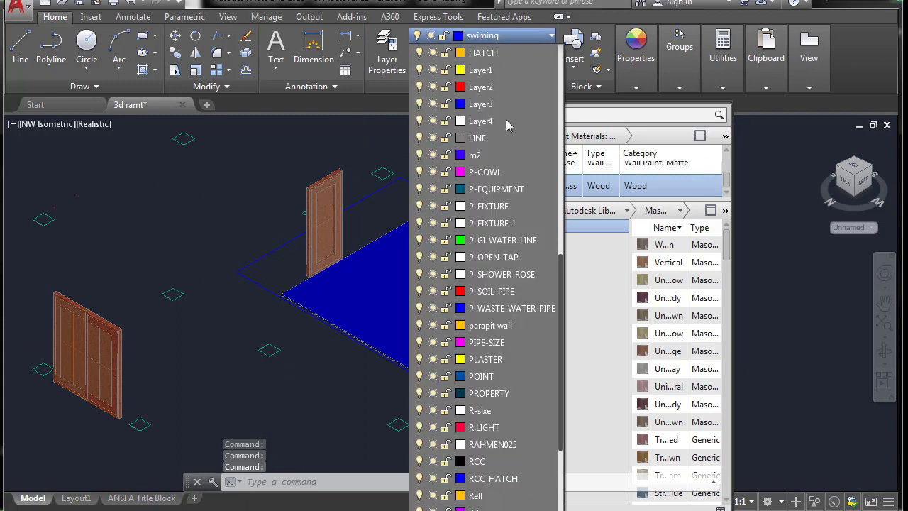
pyautogui.scroll(10, 507, 125)
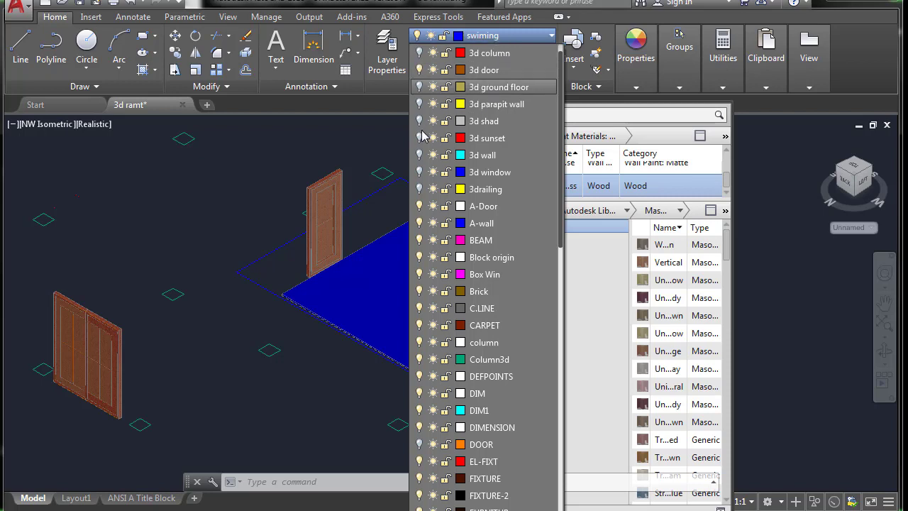
pyautogui.click(302, 149)
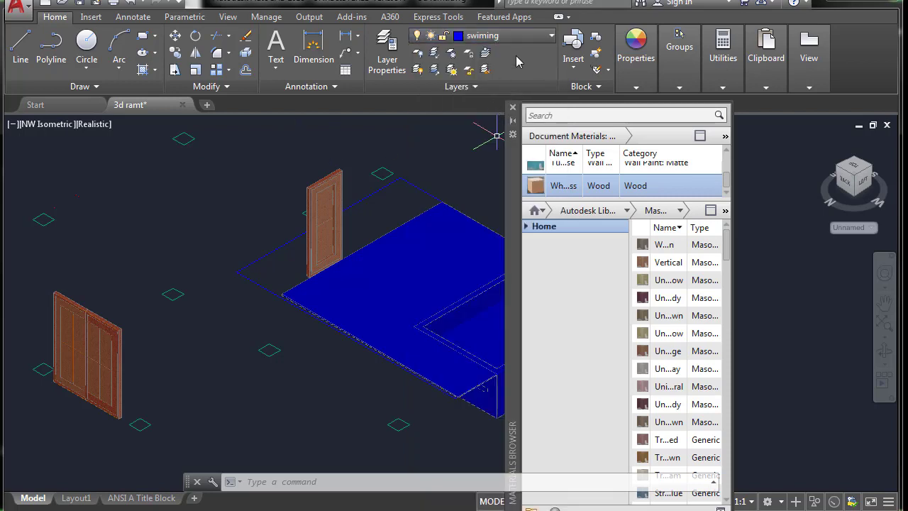
pyautogui.click(550, 39)
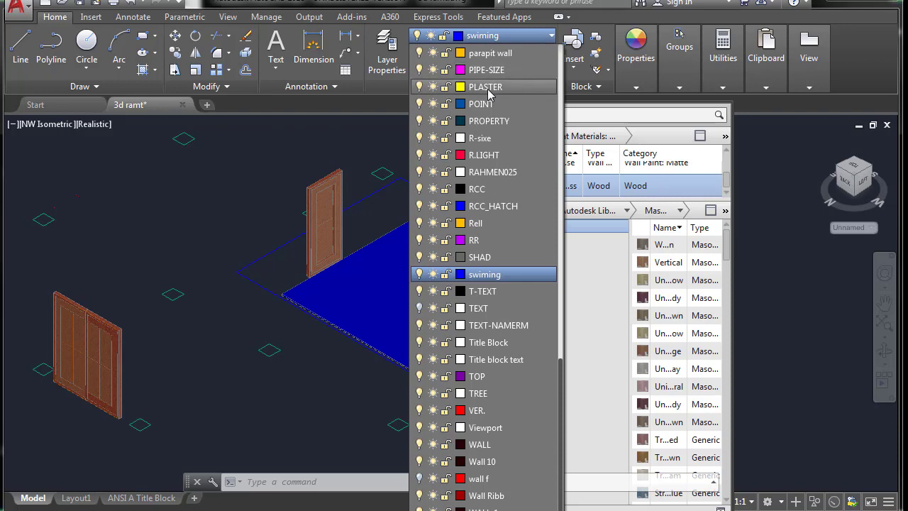
pyautogui.scroll(10, 488, 92)
pyautogui.click(418, 53)
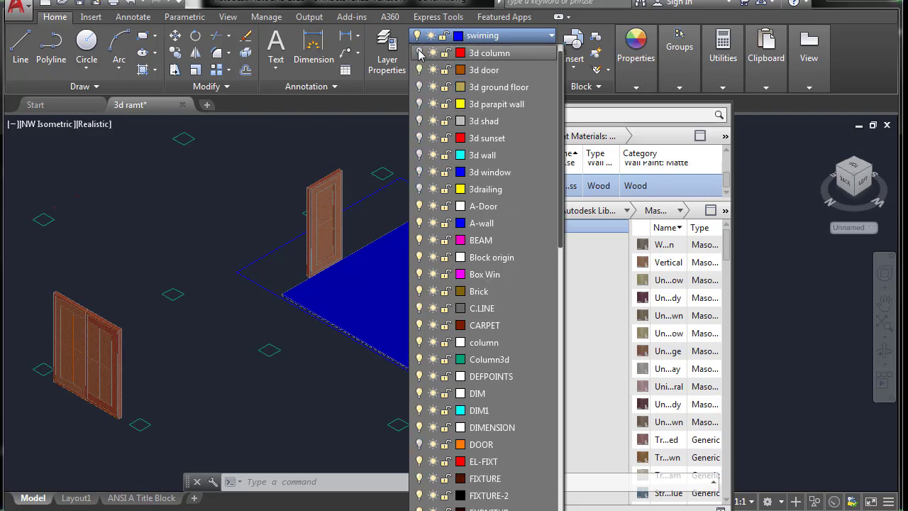
pyautogui.click(418, 87)
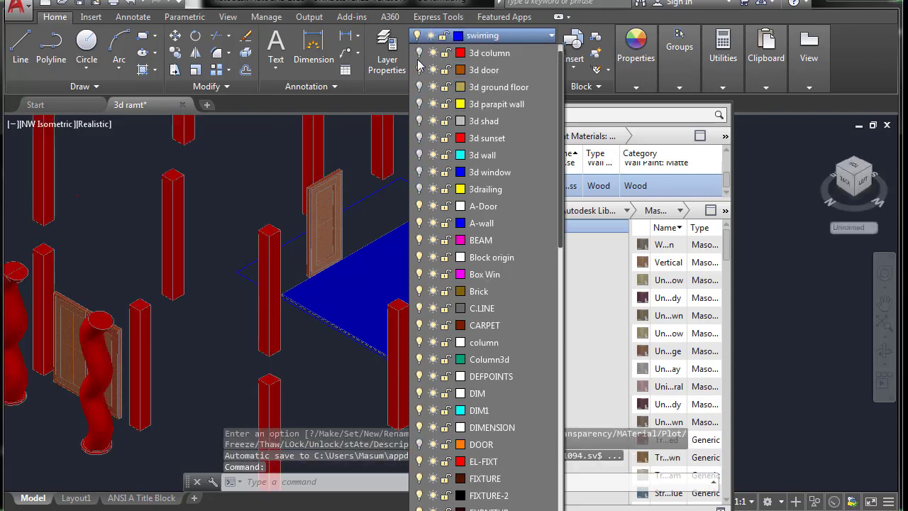
pyautogui.click(420, 104)
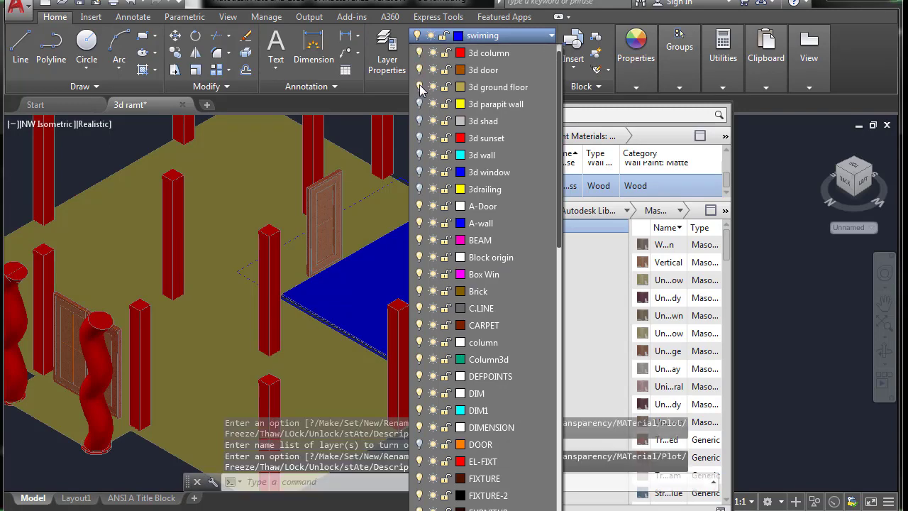
pyautogui.click(419, 86)
pyautogui.click(420, 105)
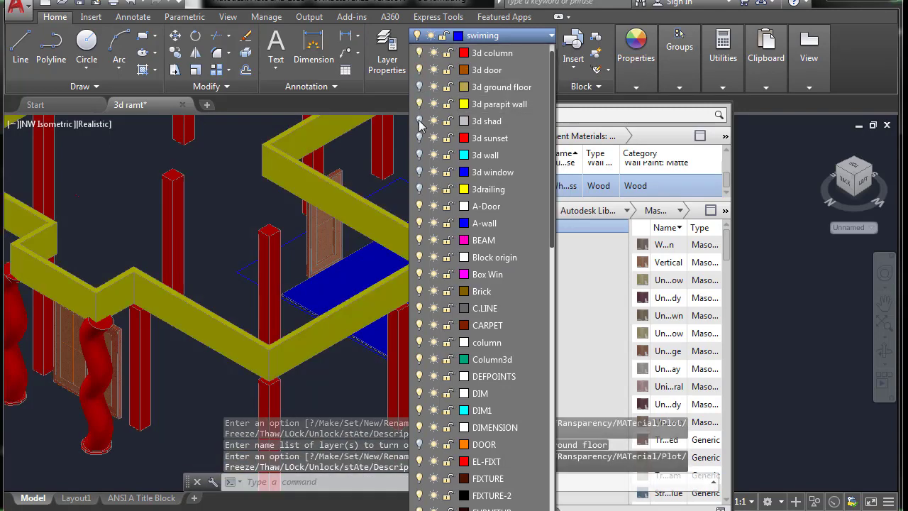
pyautogui.click(419, 121)
# Turn on 3d sunset, ground floor, 3d wall, 3d window, 3drailing, parapit wall and shad layers.
pyautogui.click(418, 138)
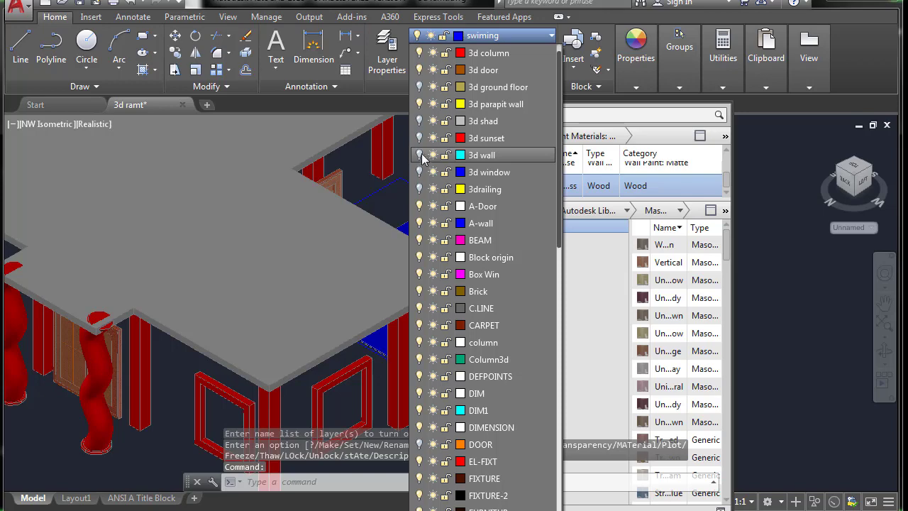
pyautogui.click(419, 121)
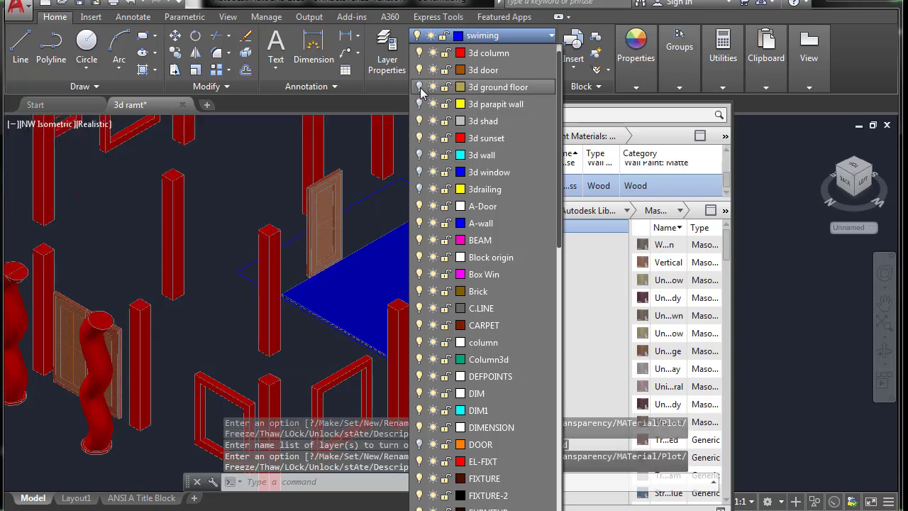
pyautogui.click(421, 105)
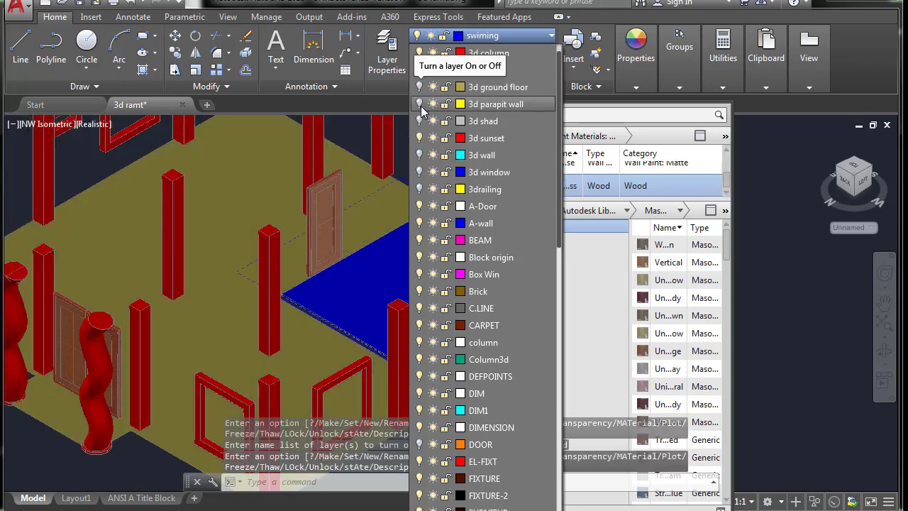
pyautogui.click(419, 154)
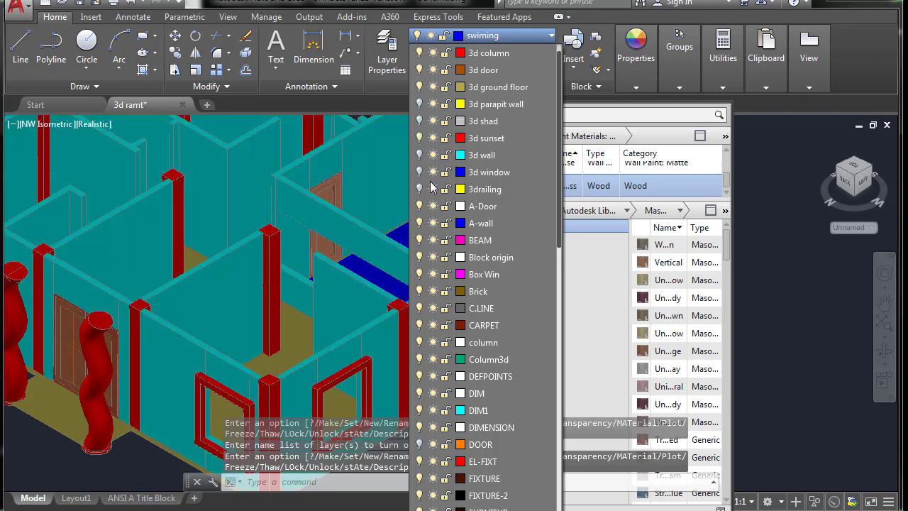
pyautogui.click(419, 171)
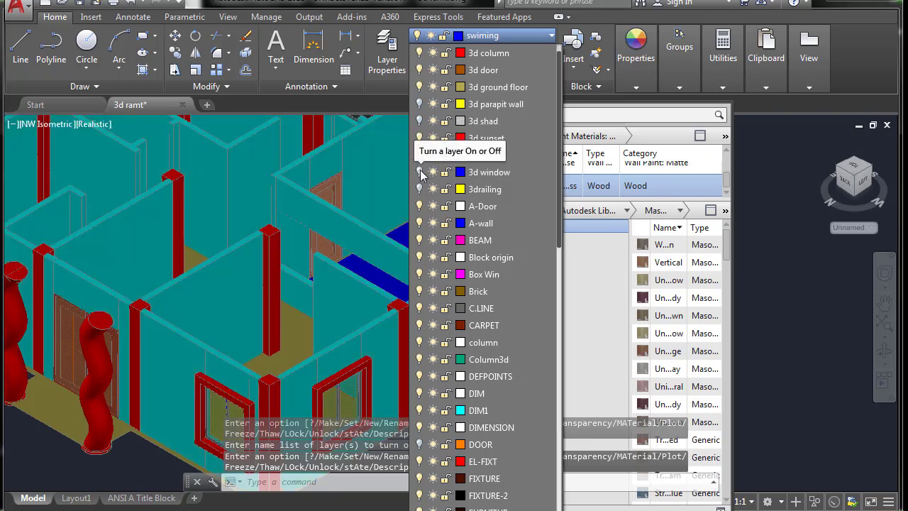
pyautogui.click(420, 189)
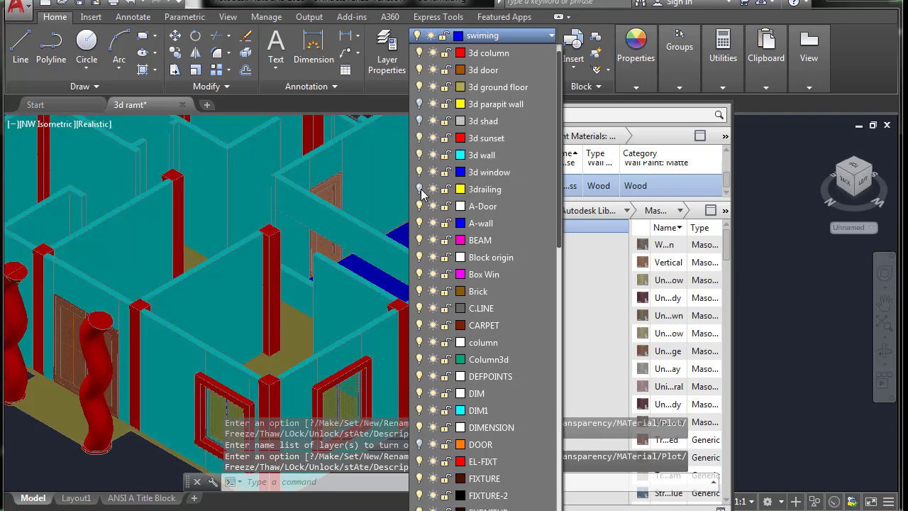
pyautogui.click(420, 121)
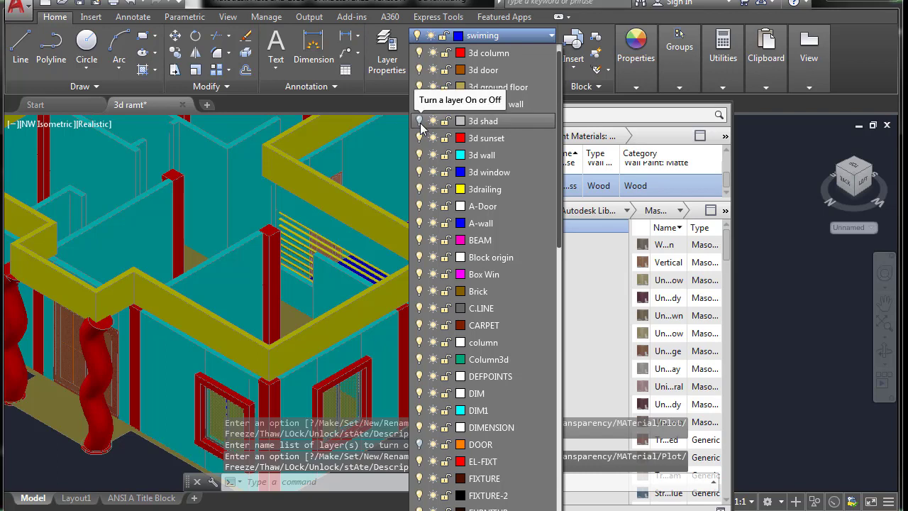
pyautogui.click(419, 87)
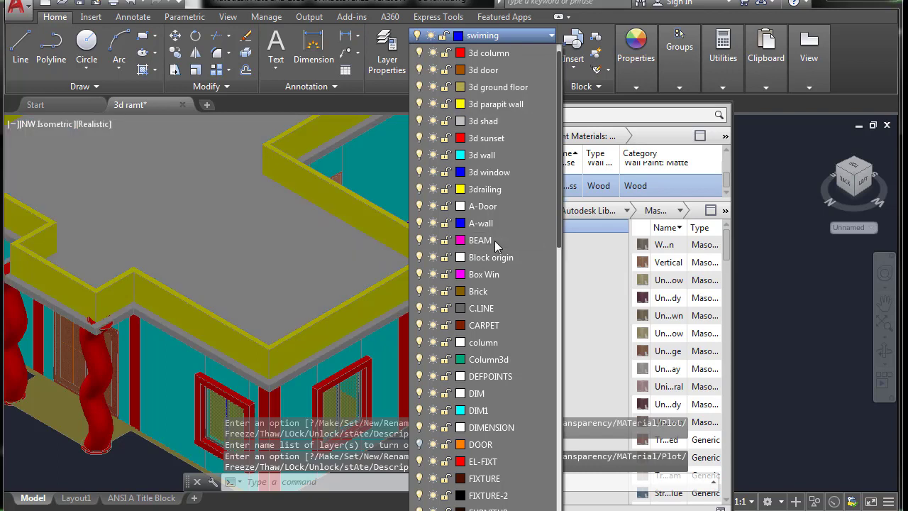
pyautogui.click(550, 37)
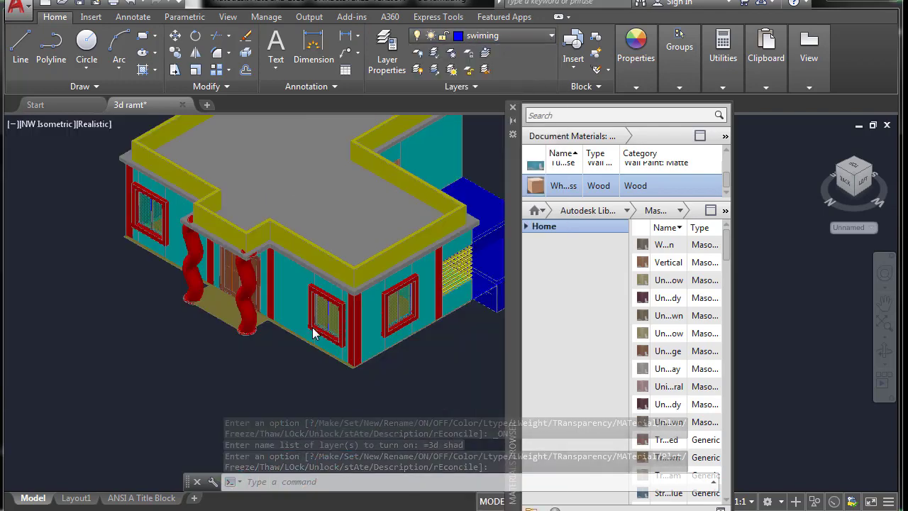
pyautogui.scroll(-3, 312, 327)
pyautogui.scroll(-2, 303, 361)
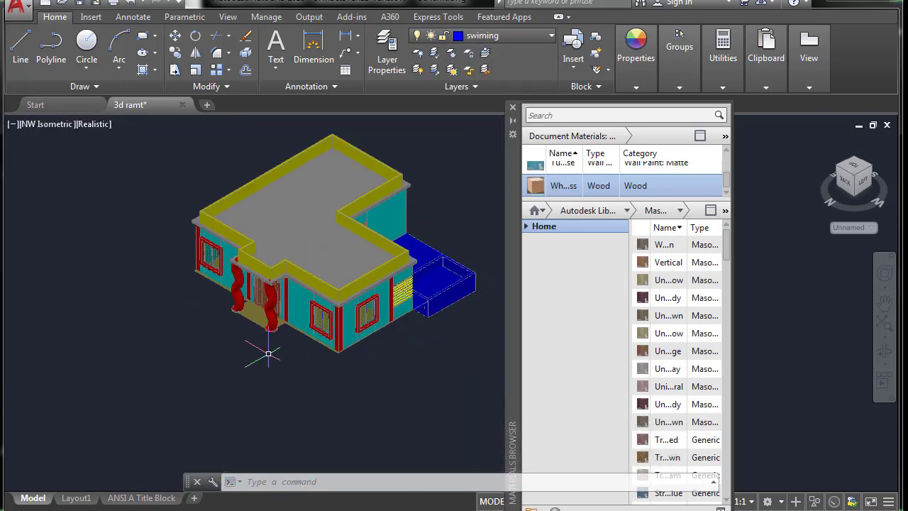
pyautogui.scroll(3, 350, 342)
pyautogui.scroll(3, 361, 325)
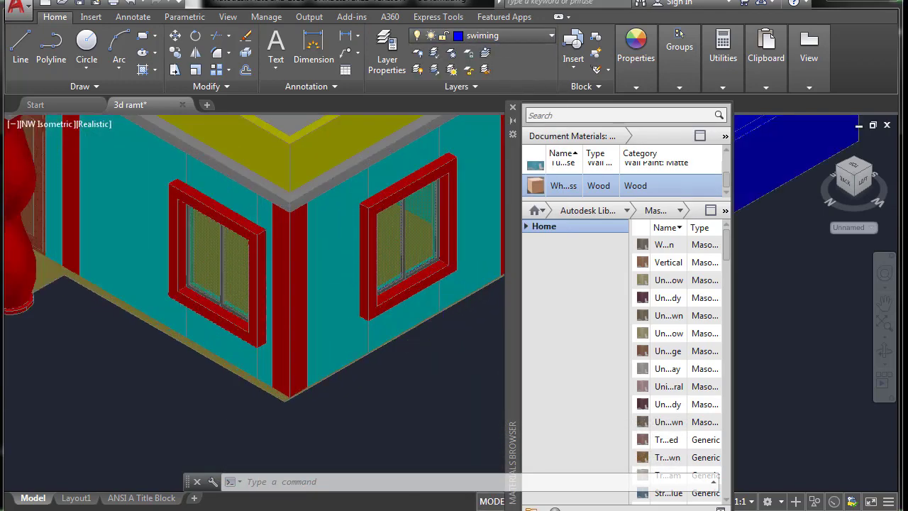
pyautogui.moveTo(405, 331); pyautogui.dragTo(325, 360, button='middle')
pyautogui.scroll(5, 325, 360)
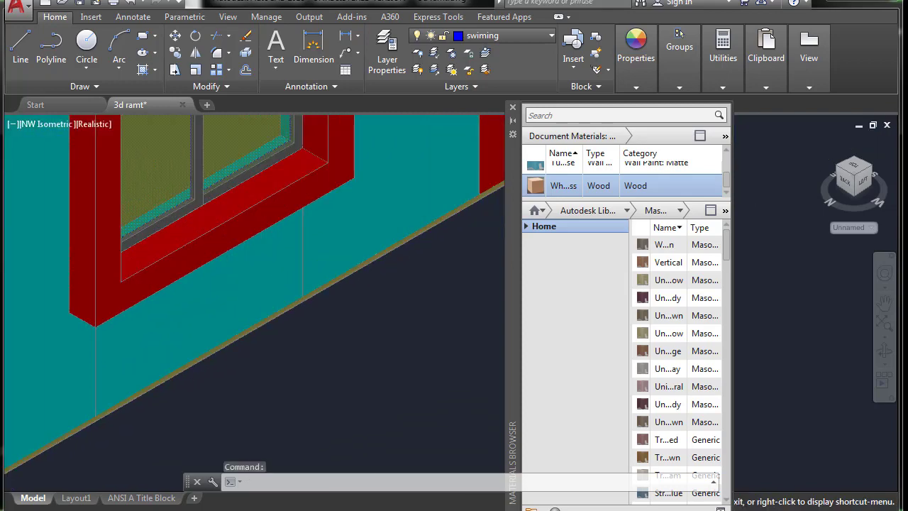
pyautogui.moveTo(306, 313); pyautogui.dragTo(364, 451, button='middle')
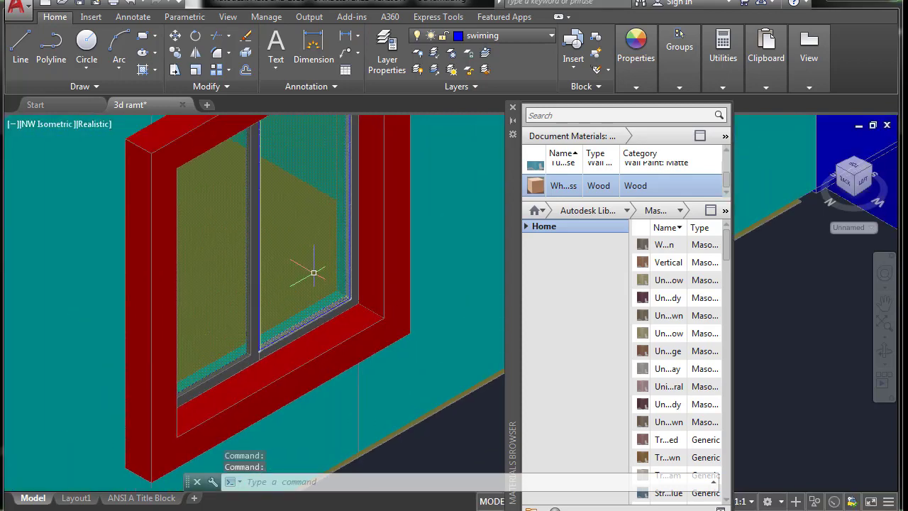
pyautogui.scroll(-3, 314, 273)
pyautogui.scroll(-2, 313, 272)
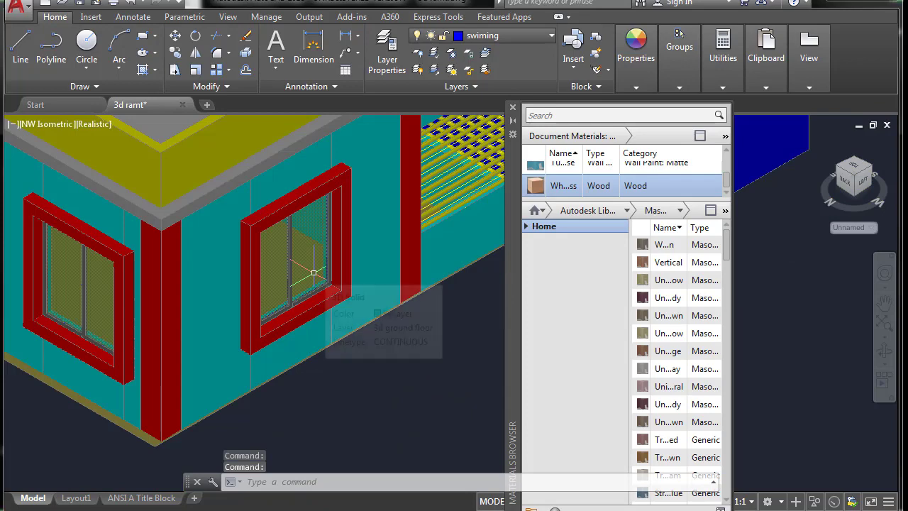
pyautogui.scroll(3, 321, 293)
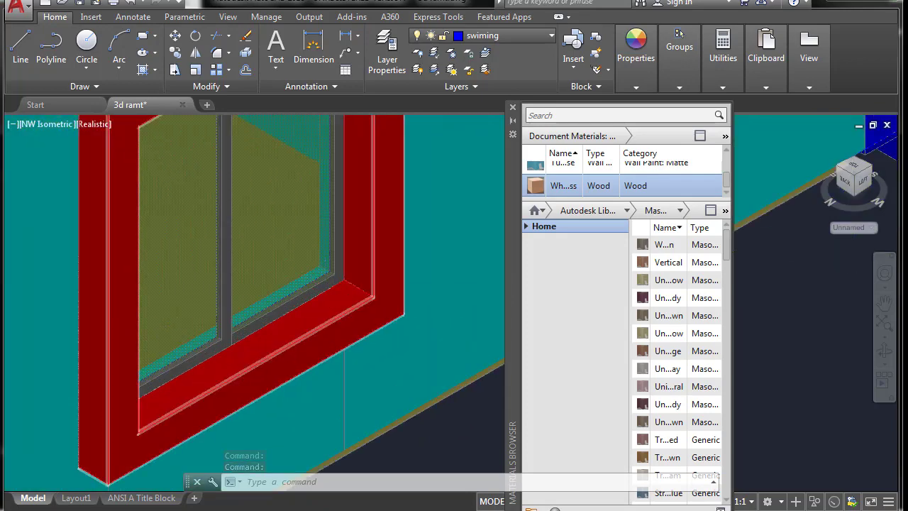
pyautogui.scroll(-2, 337, 303)
pyautogui.scroll(-2, 337, 304)
pyautogui.scroll(-2, 337, 303)
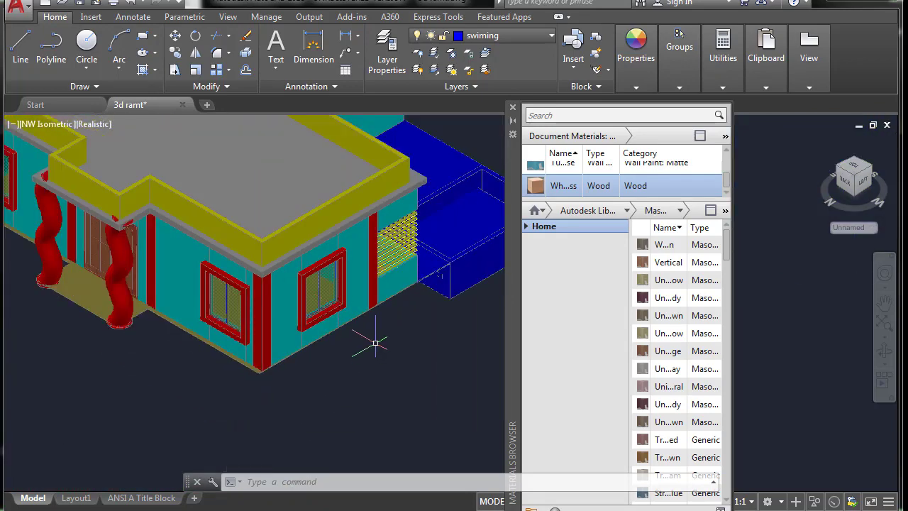
pyautogui.scroll(1, 323, 342)
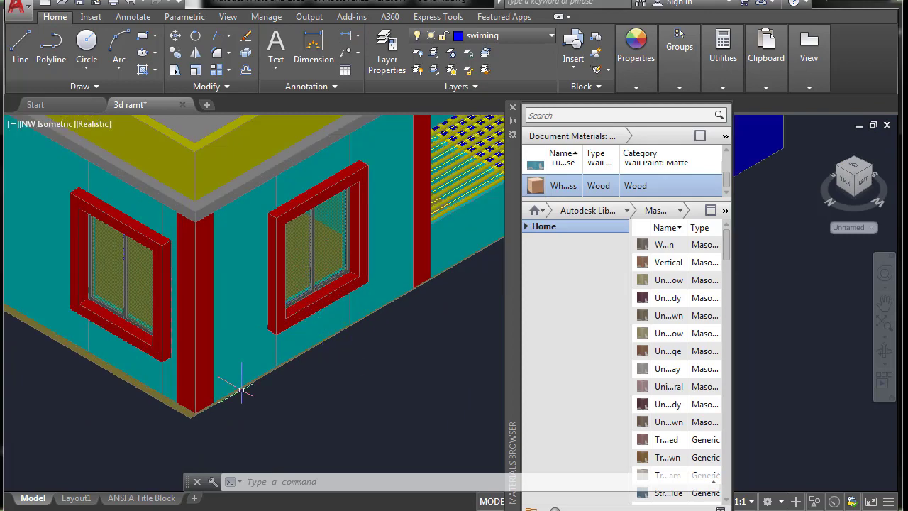
pyautogui.scroll(-2, 193, 384)
pyautogui.moveTo(129, 384); pyautogui.dragTo(229, 391, button='middle')
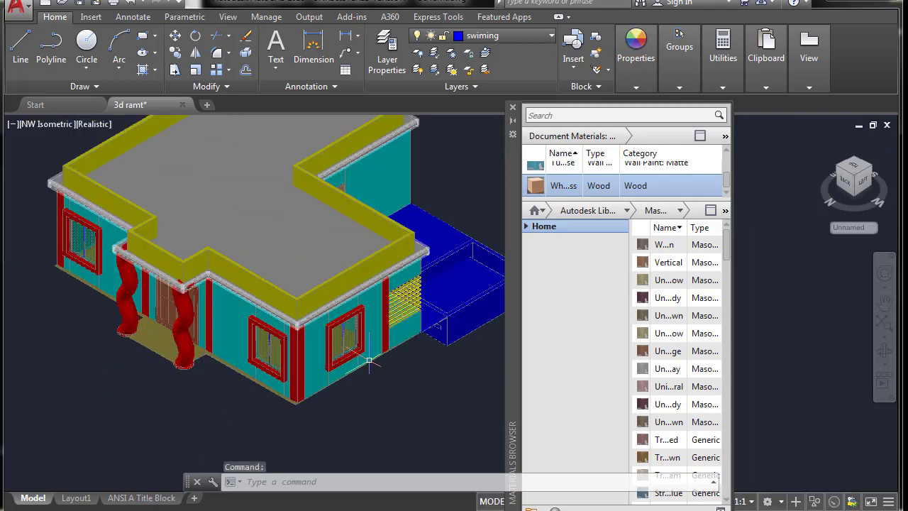
pyautogui.moveTo(400, 371); pyautogui.dragTo(359, 401, button='middle')
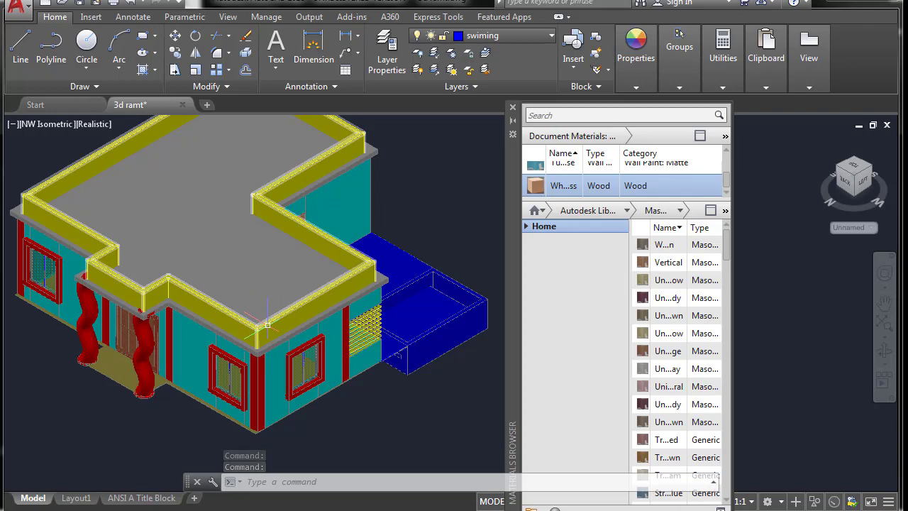
# Select the parapet wall and find the Ceramic: Tile material in Document Materials.
pyautogui.click(267, 325)
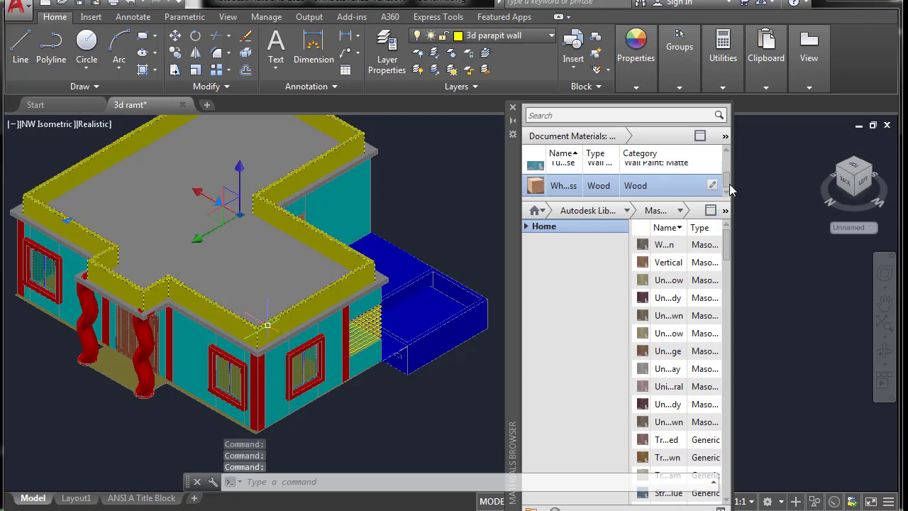
pyautogui.scroll(2, 730, 186)
pyautogui.scroll(2, 730, 186)
pyautogui.scroll(-2, 730, 186)
pyautogui.scroll(-1, 730, 186)
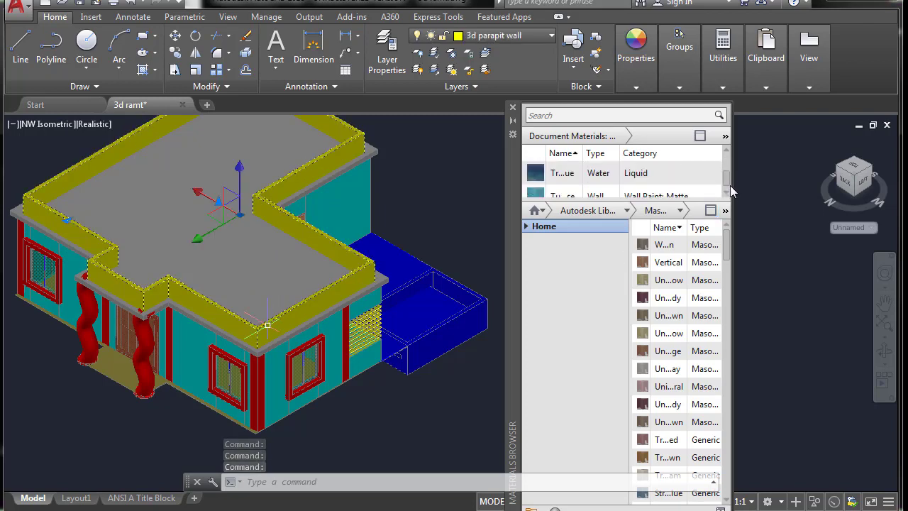
pyautogui.scroll(-1, 730, 187)
pyautogui.scroll(2, 730, 192)
pyautogui.scroll(1, 727, 183)
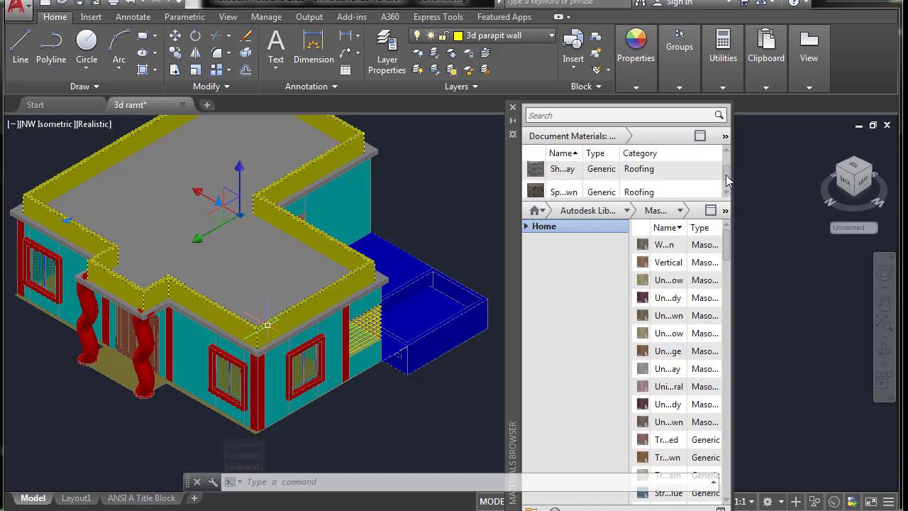
pyautogui.scroll(1, 728, 181)
pyautogui.scroll(1, 727, 179)
pyautogui.scroll(1, 727, 175)
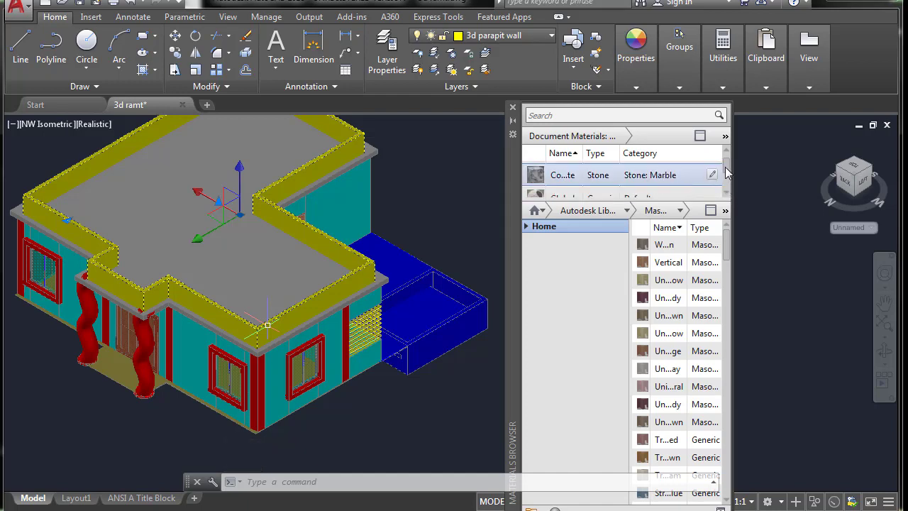
pyautogui.scroll(1, 727, 172)
pyautogui.scroll(1, 725, 171)
pyautogui.moveTo(649, 173)
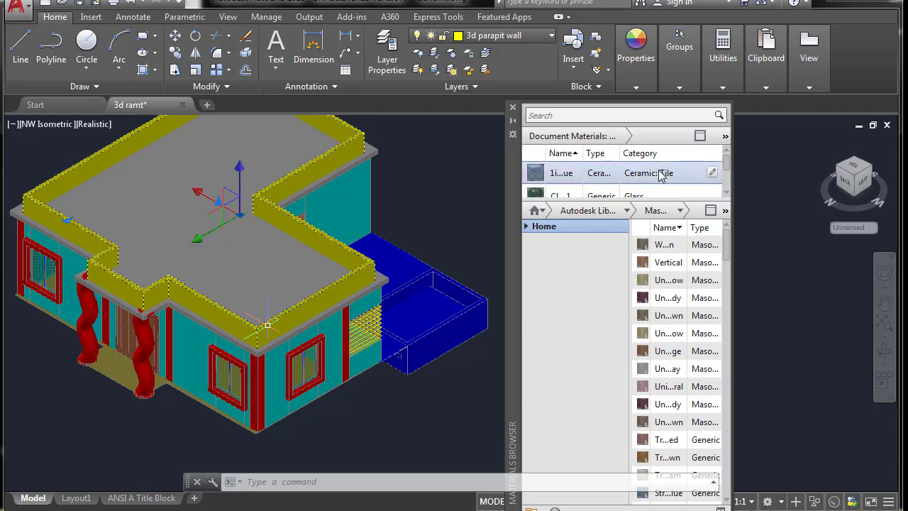
# Apply 1in Squares - Mosaic Blue tile to the parapet and close the Materials Editor.
pyautogui.click(713, 174)
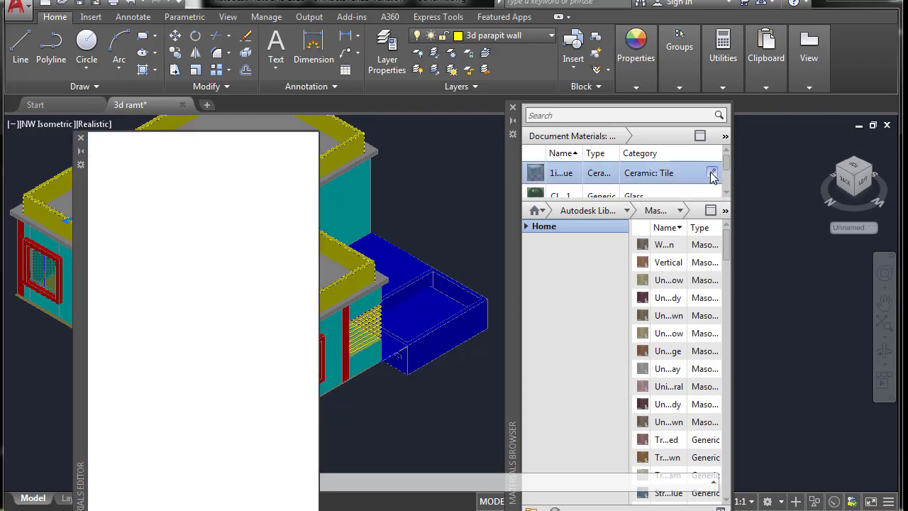
pyautogui.click(381, 236)
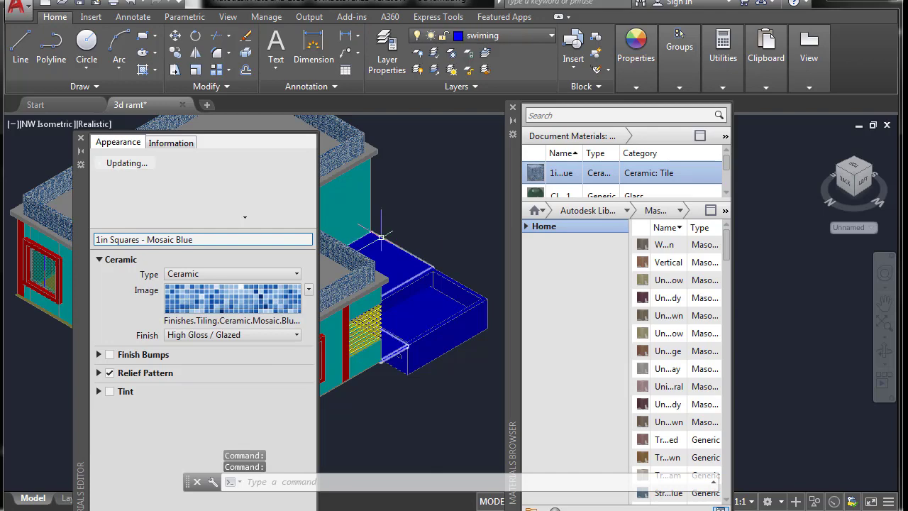
pyautogui.click(81, 140)
pyautogui.scroll(1, 172, 309)
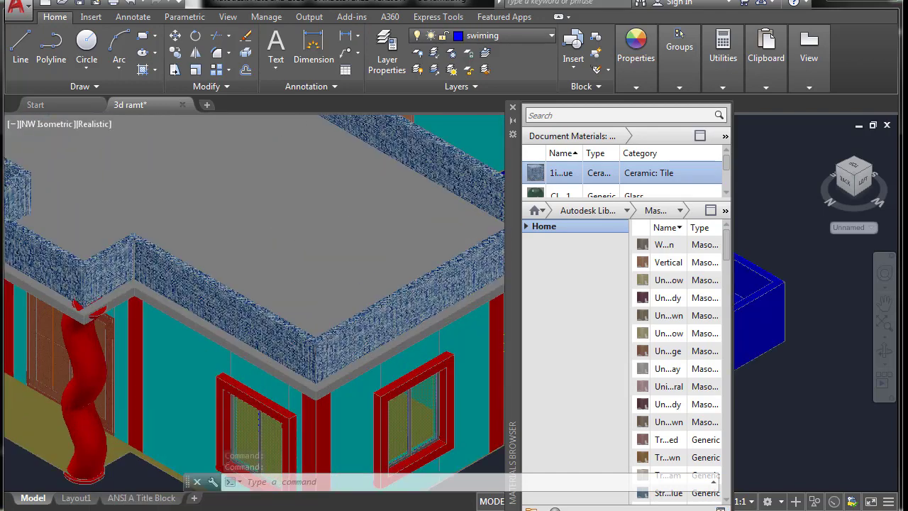
pyautogui.scroll(1, 173, 309)
pyautogui.scroll(1, 173, 310)
pyautogui.scroll(1, 173, 309)
pyautogui.scroll(-5, 301, 292)
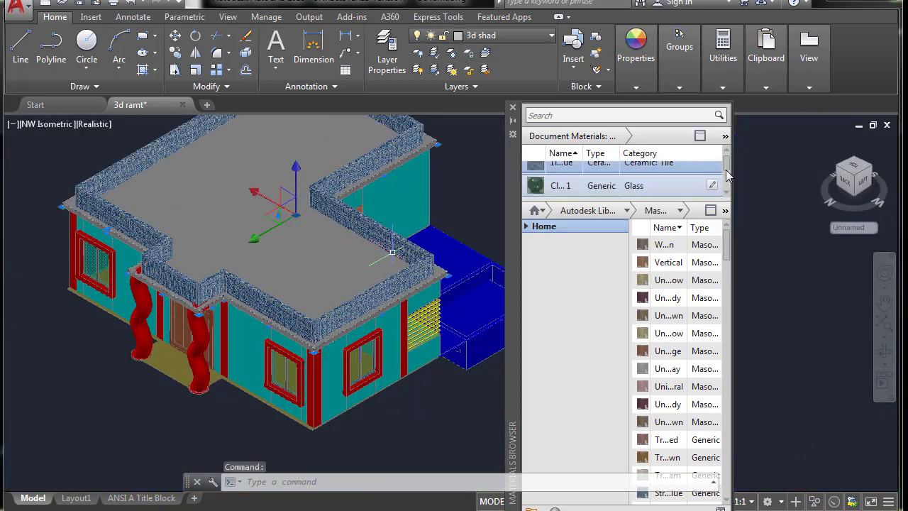
# Drag the brown siding material onto the roof slab.
pyautogui.moveTo(561, 165); pyautogui.dragTo(284, 212)
pyautogui.click(259, 300)
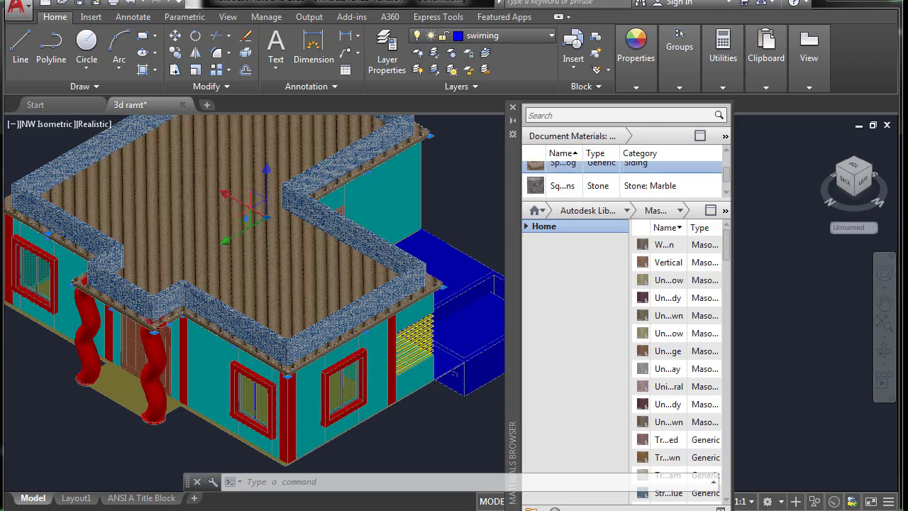
pyautogui.scroll(-1, 713, 193)
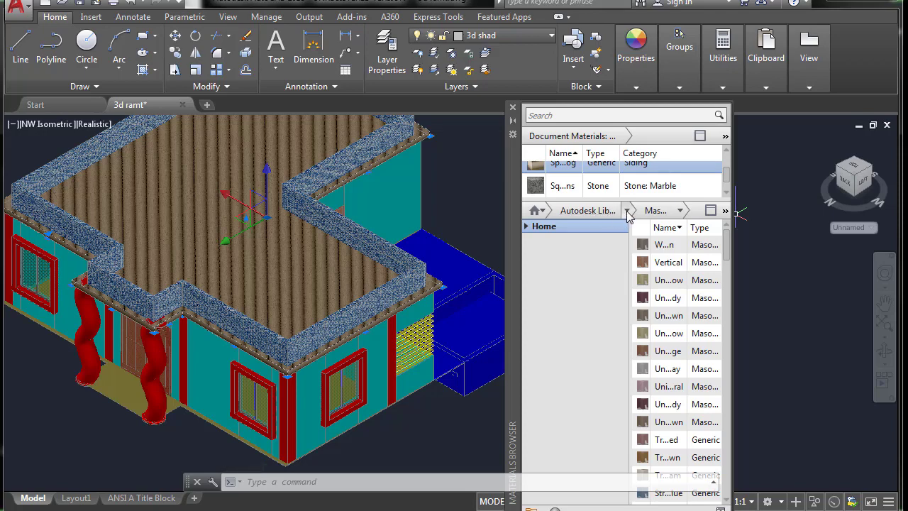
# Add a Roofing material from the Autodesk Library to Document Materials.
pyautogui.click(627, 212)
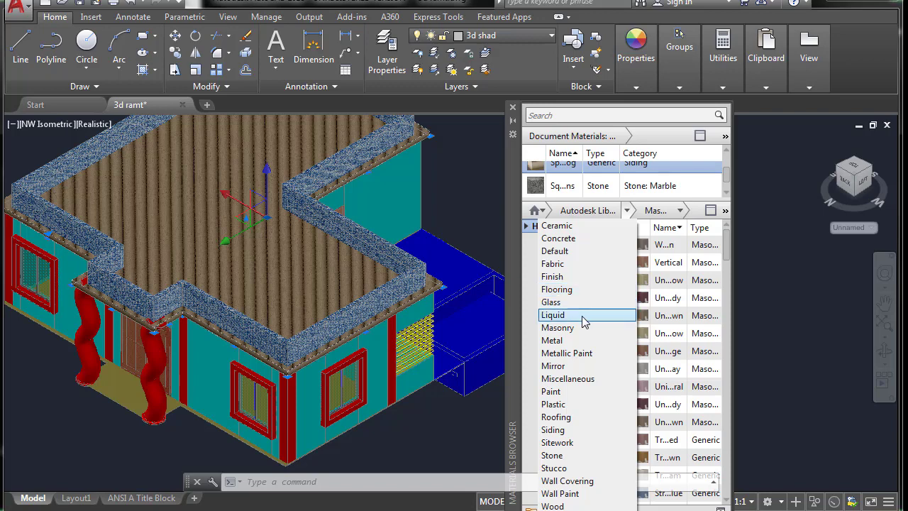
pyautogui.click(568, 425)
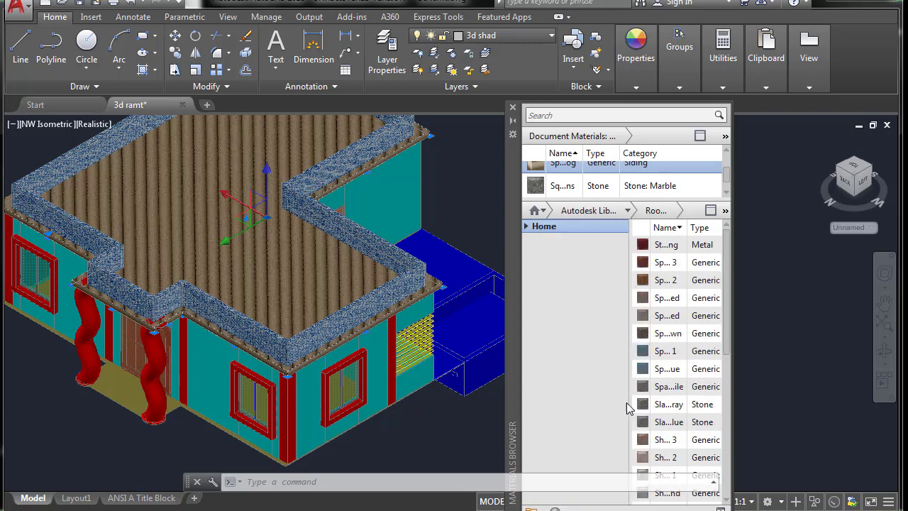
pyautogui.rightClick(679, 321)
pyautogui.moveTo(716, 374)
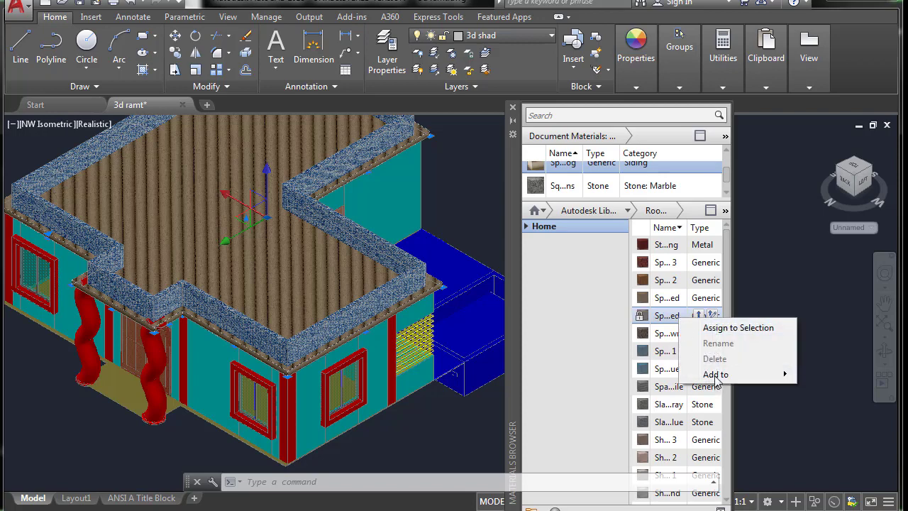
pyautogui.click(650, 377)
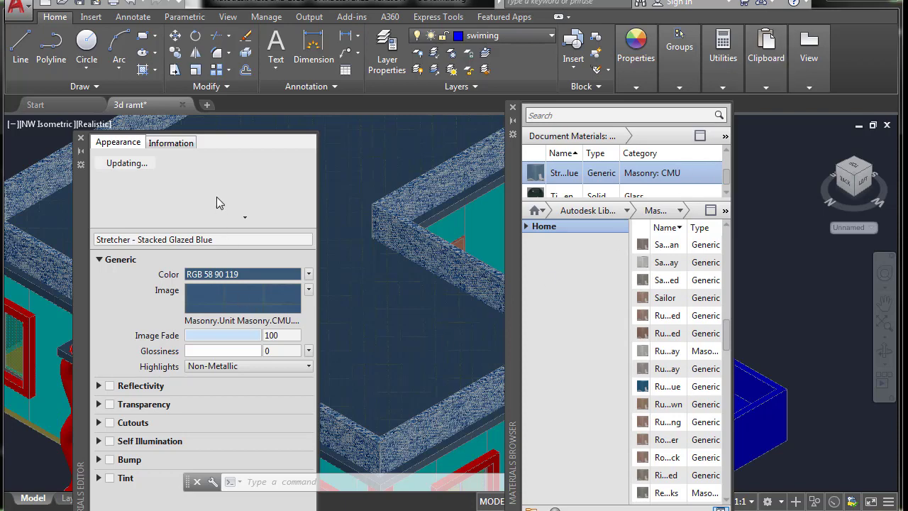
# Apply Stretcher - Stacked Glazed Blue masonry to the ground-floor deck.
pyautogui.click(81, 139)
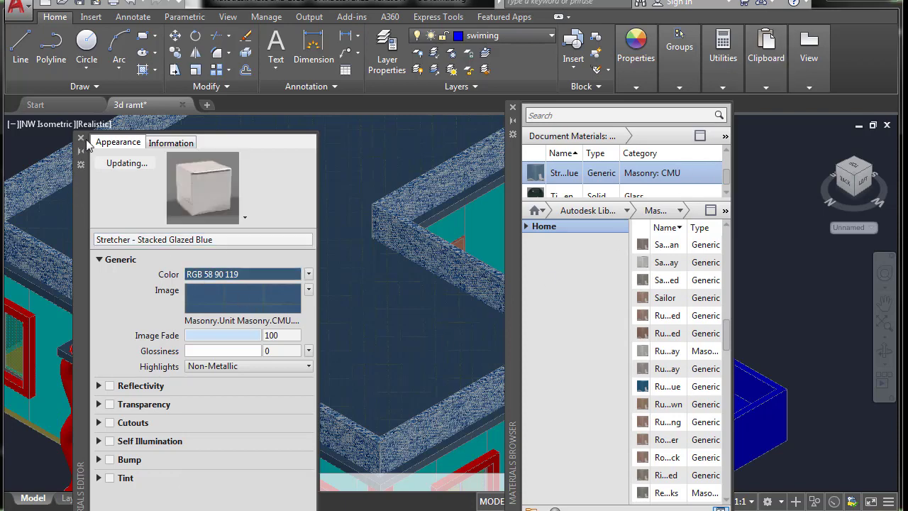
pyautogui.scroll(-3, 309, 263)
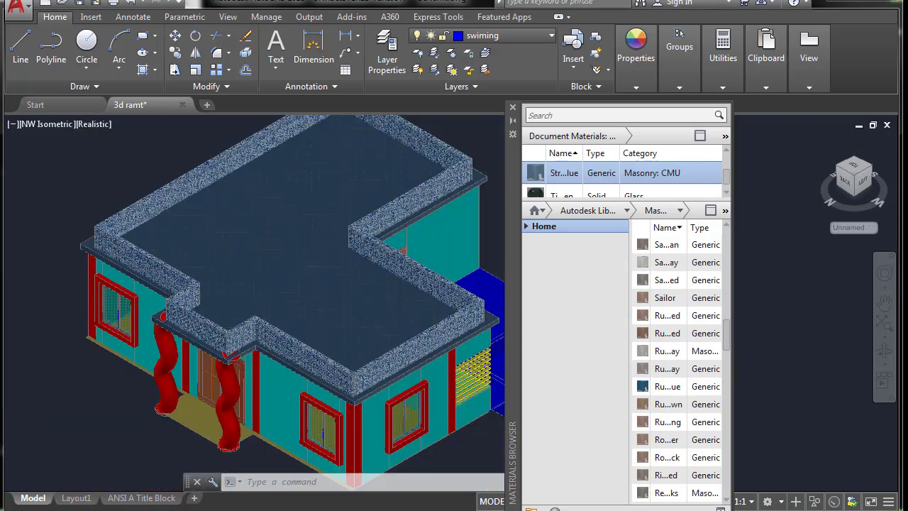
pyautogui.scroll(-2, 310, 264)
pyautogui.moveTo(310, 284); pyautogui.dragTo(307, 250, button='middle')
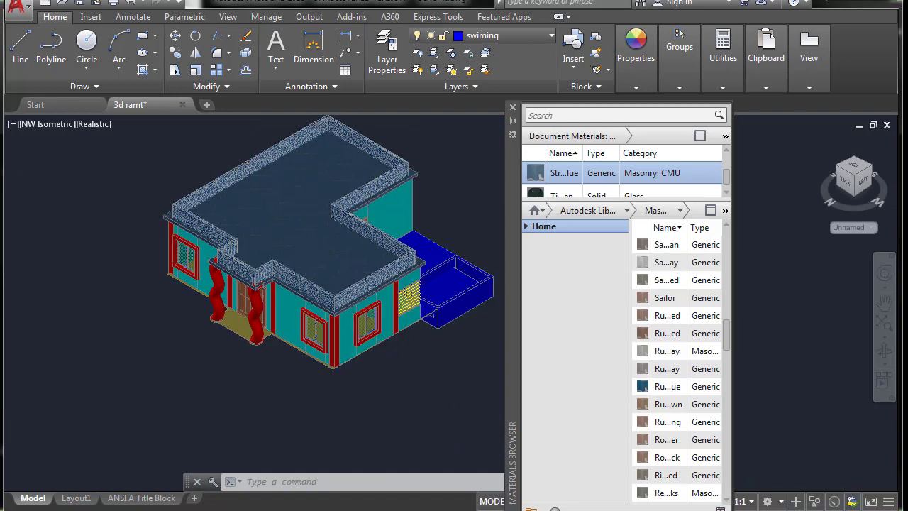
pyautogui.scroll(3, 379, 346)
pyautogui.scroll(2, 380, 347)
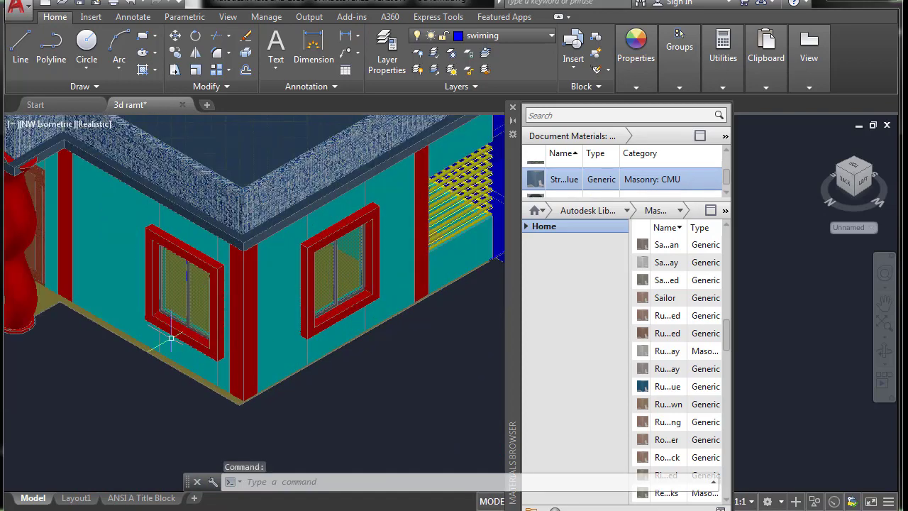
pyautogui.scroll(-5, 149, 388)
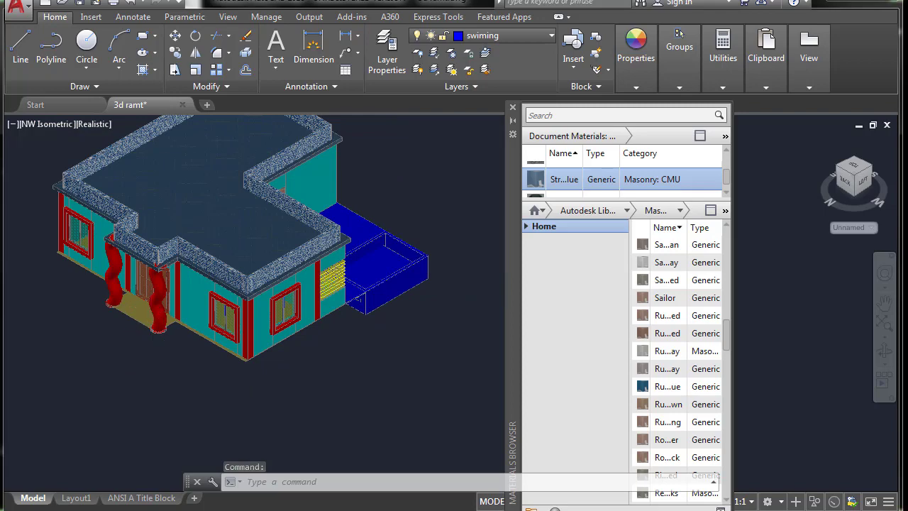
pyautogui.scroll(3, 155, 319)
pyautogui.click(124, 323)
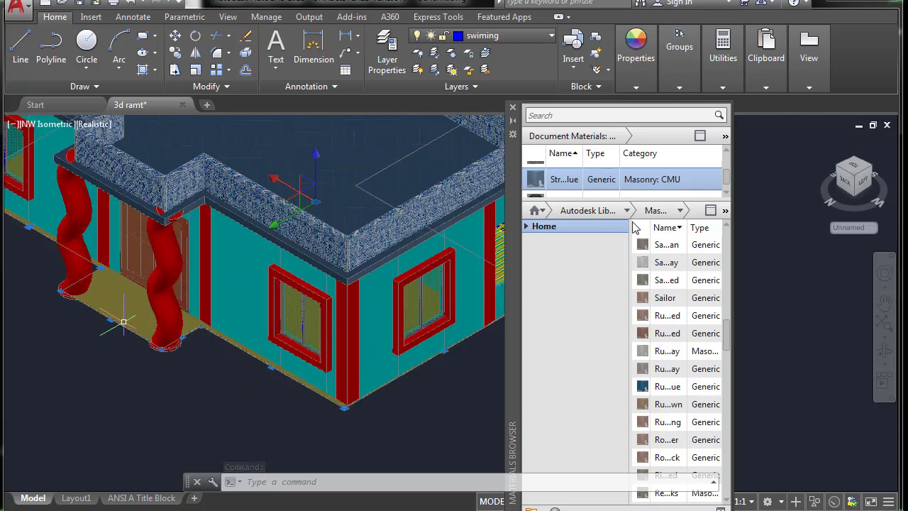
pyautogui.click(714, 180)
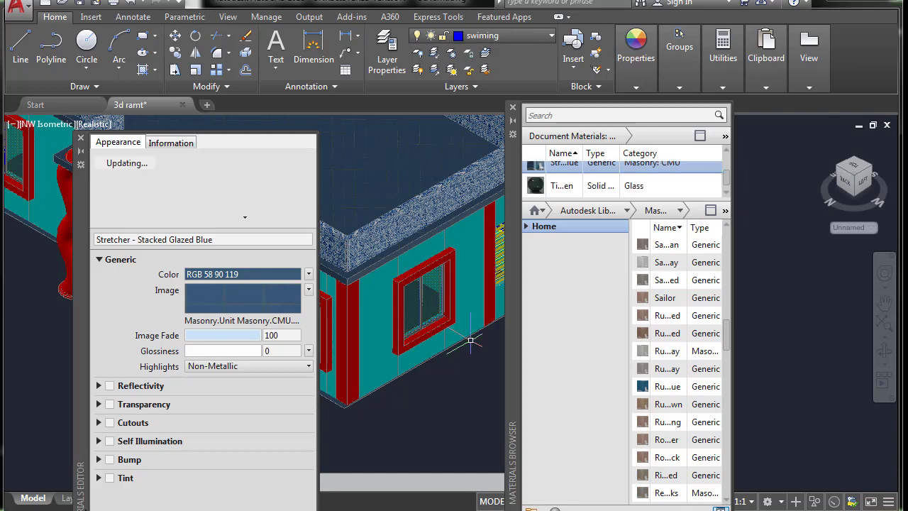
pyautogui.click(80, 140)
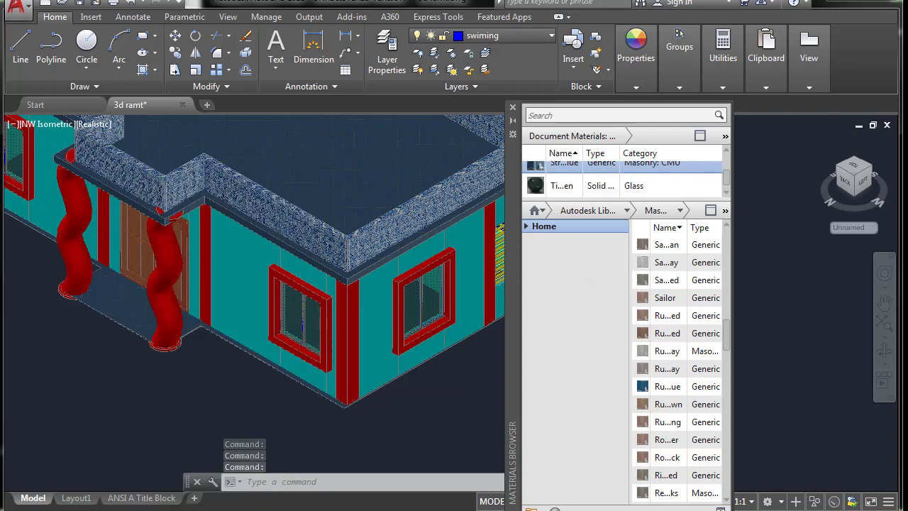
# Pan with P to check the building's right side, then switch to SW Isometric view.
pyautogui.scroll(2, 185, 323)
pyautogui.scroll(2, 184, 323)
pyautogui.scroll(2, 178, 323)
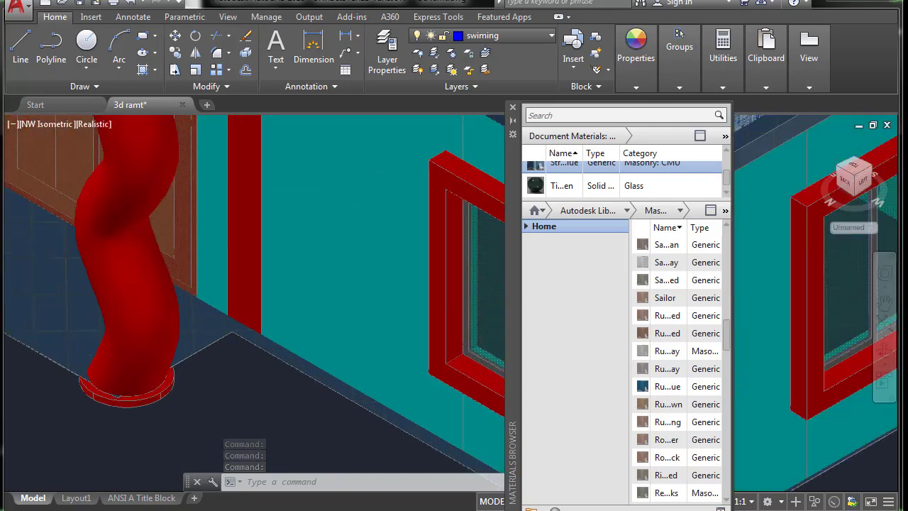
pyautogui.scroll(-3, 341, 267)
pyautogui.scroll(-1, 341, 266)
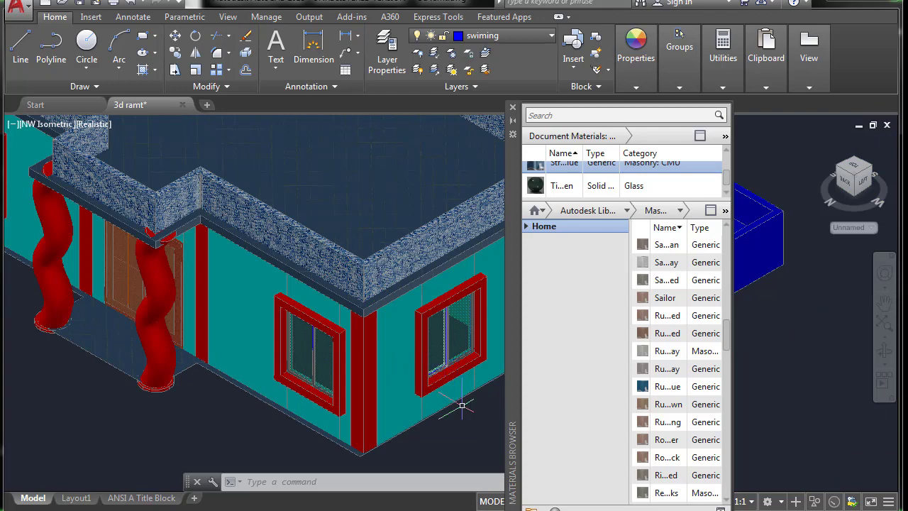
pyautogui.write('p')
pyautogui.press('Return')
pyautogui.moveTo(464, 426); pyautogui.dragTo(307, 359)
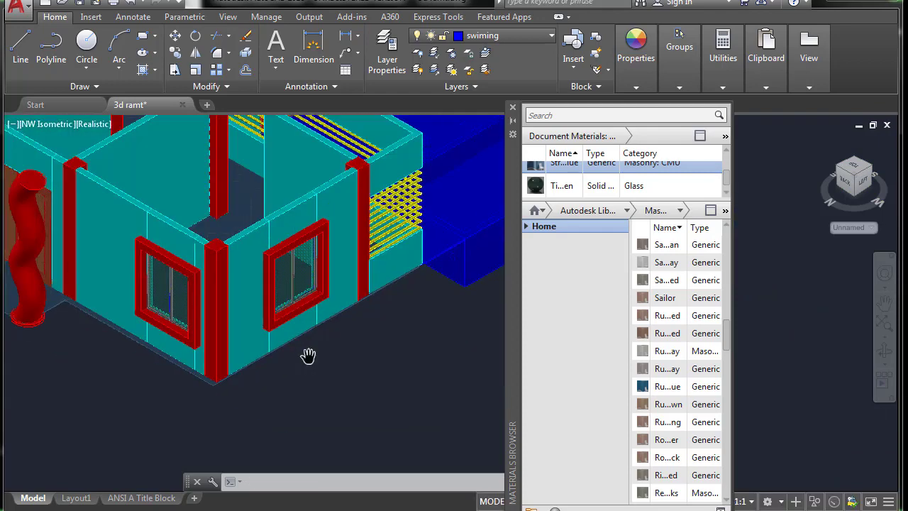
pyautogui.scroll(-2, 425, 334)
pyautogui.scroll(-2, 293, 356)
pyautogui.press('Escape')
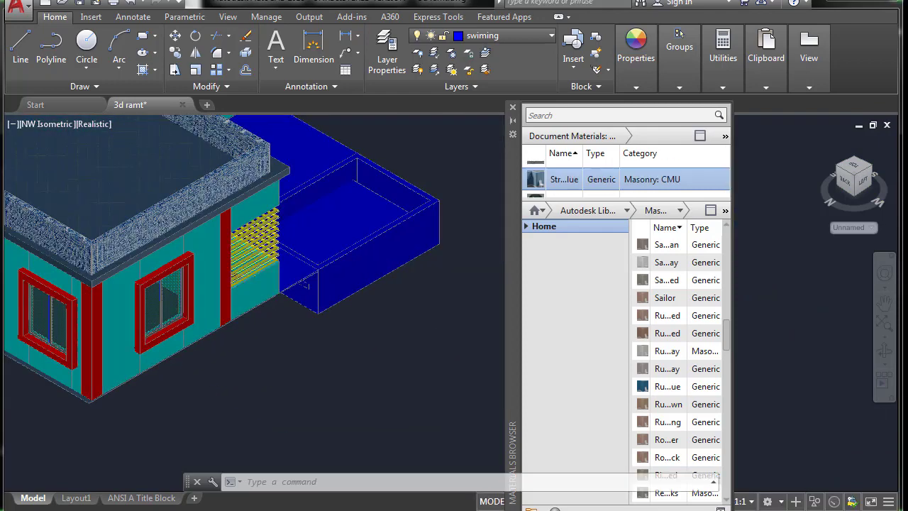
pyautogui.scroll(-1, 397, 359)
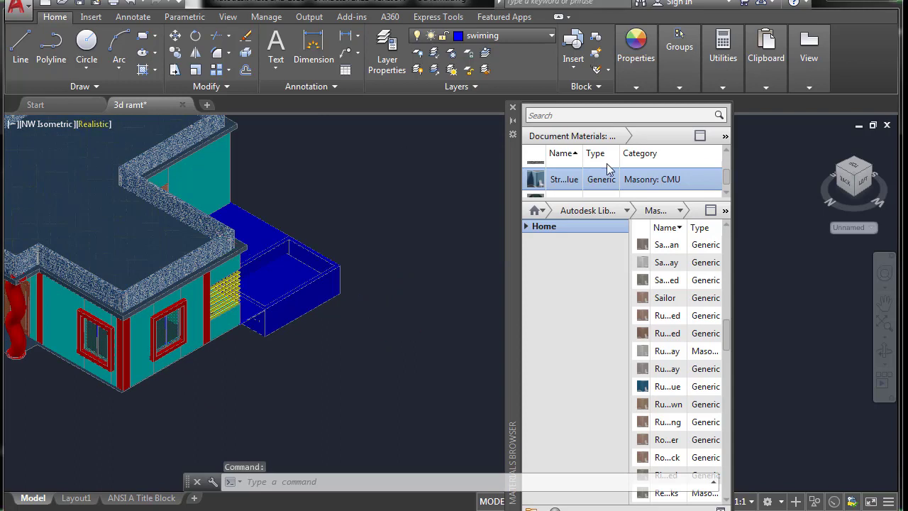
pyautogui.click(45, 123)
pyautogui.click(85, 254)
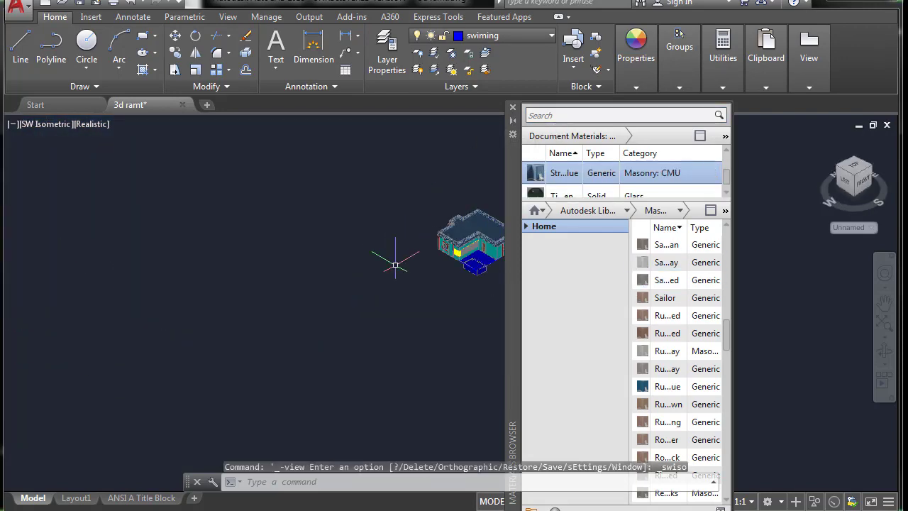
# Pan and zoom toward the pool and select it.
pyautogui.moveTo(396, 259); pyautogui.dragTo(268, 283, button='middle')
pyautogui.scroll(2, 248, 284)
pyautogui.scroll(2, 248, 283)
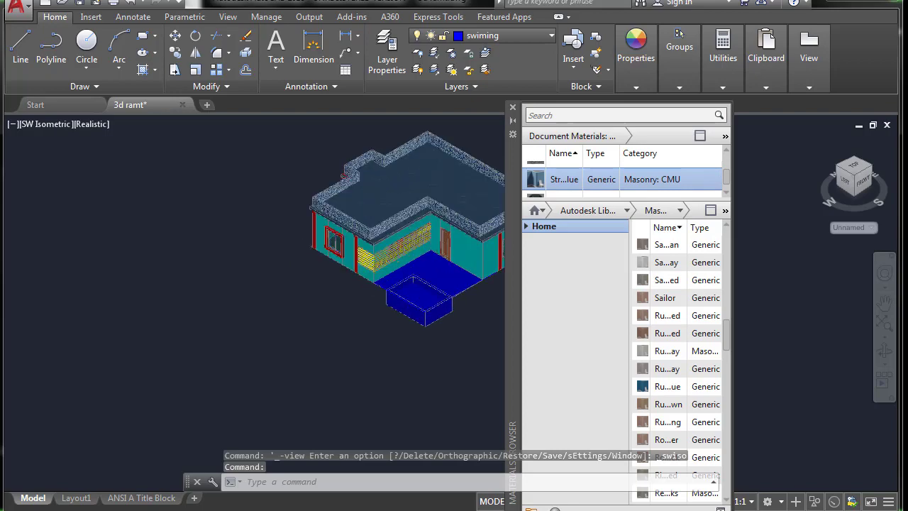
pyautogui.scroll(2, 249, 283)
pyautogui.moveTo(459, 288)
pyautogui.mouseDown(button='middle')
pyautogui.moveTo(122, 313)
pyautogui.moveTo(263, 319)
pyautogui.mouseUp(button='middle')
pyautogui.scroll(1, 263, 319)
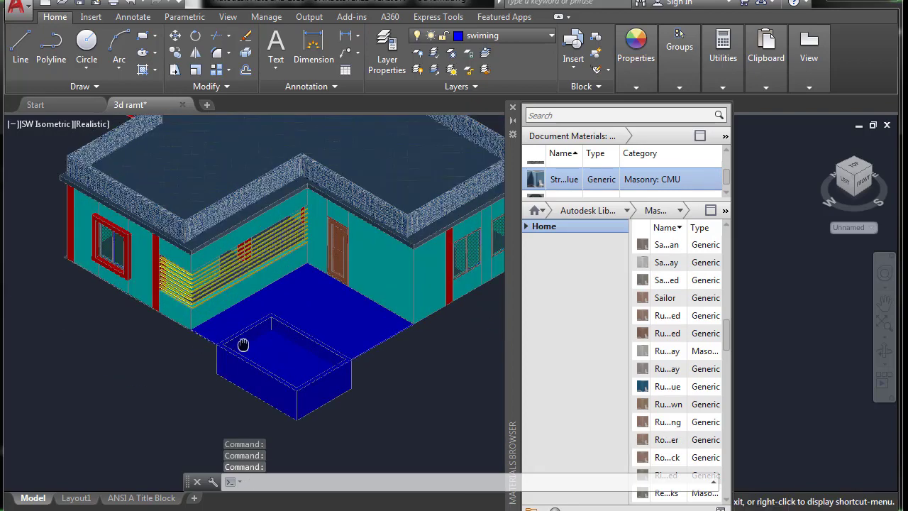
pyautogui.scroll(1, 284, 323)
pyautogui.scroll(2, 193, 253)
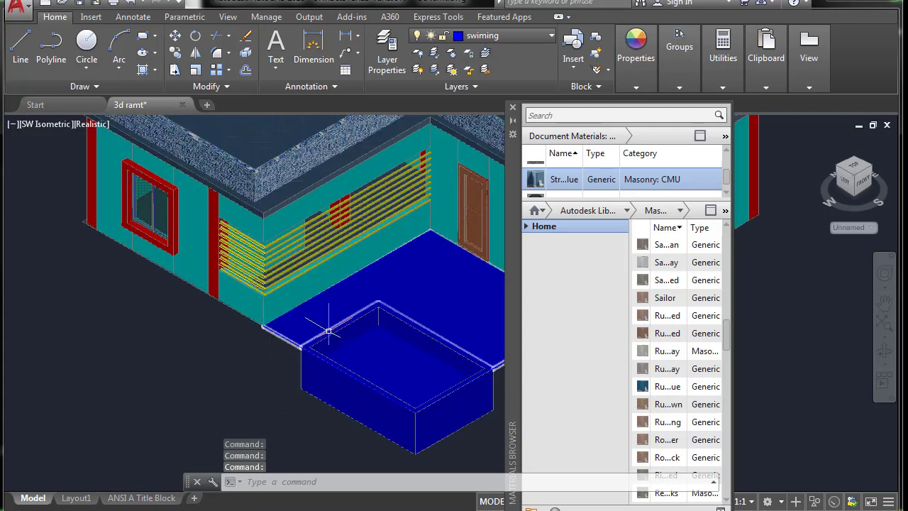
pyautogui.click(379, 318)
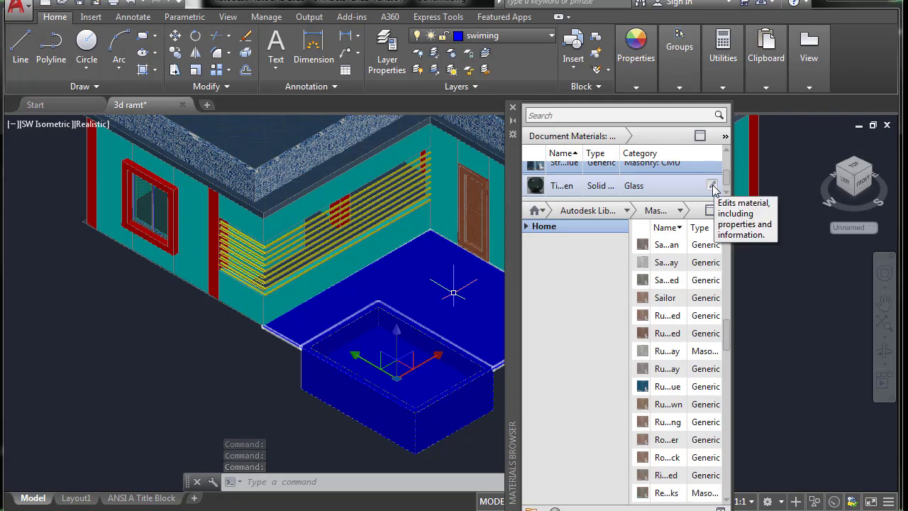
# Apply Riverstone - Blue to the pool and open it in the Materials Editor.
pyautogui.scroll(2, 728, 183)
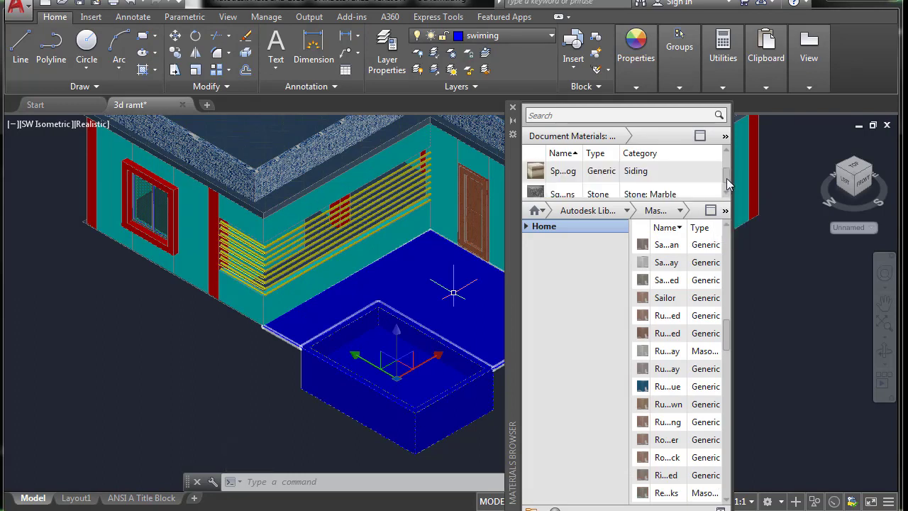
pyautogui.moveTo(727, 183)
pyautogui.mouseDown()
pyautogui.moveTo(728, 174)
pyautogui.moveTo(727, 192)
pyautogui.moveTo(727, 177)
pyautogui.mouseUp()
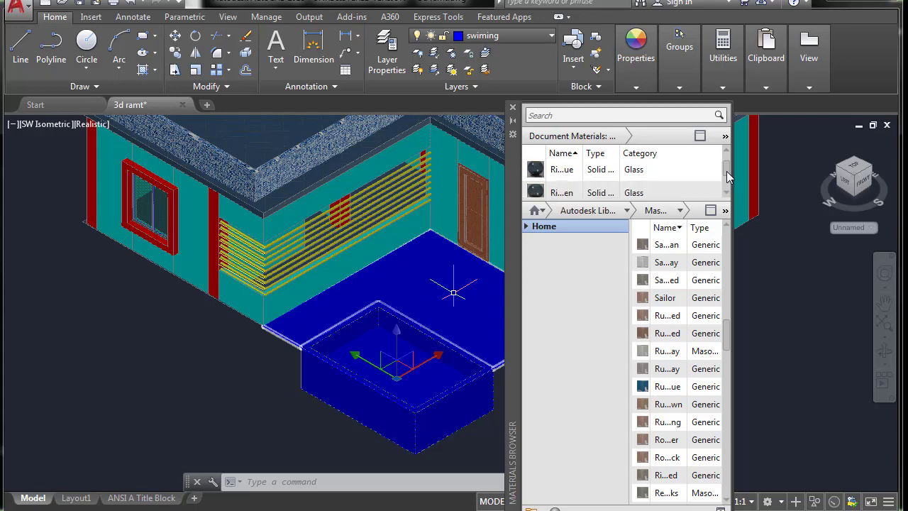
pyautogui.click(635, 186)
pyautogui.scroll(-3, 642, 183)
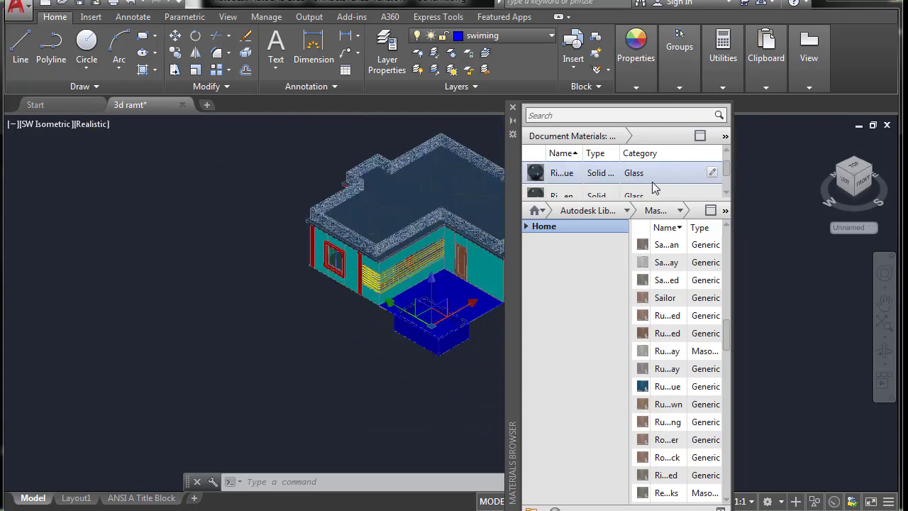
pyautogui.scroll(5, 642, 183)
pyautogui.click(713, 176)
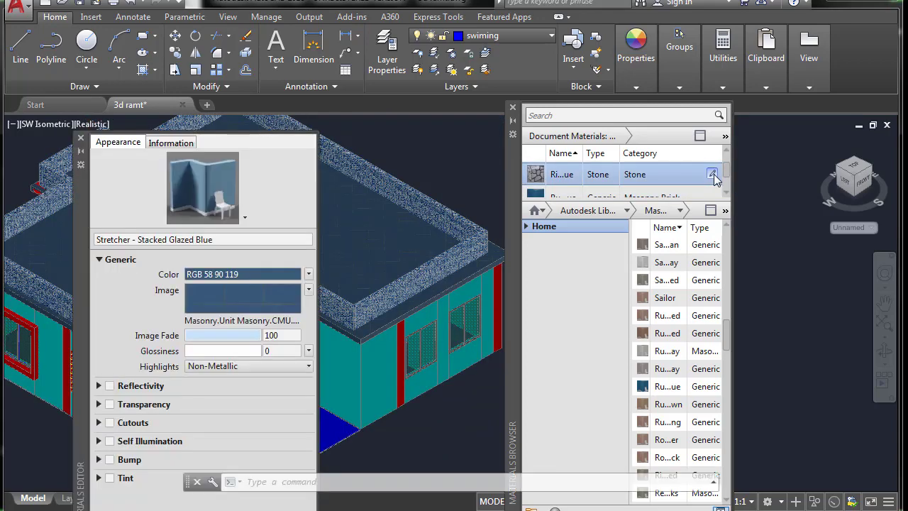
# Zoom in on the pool, select its floor, and scroll Document Materials to Wall Paint.
pyautogui.click(80, 137)
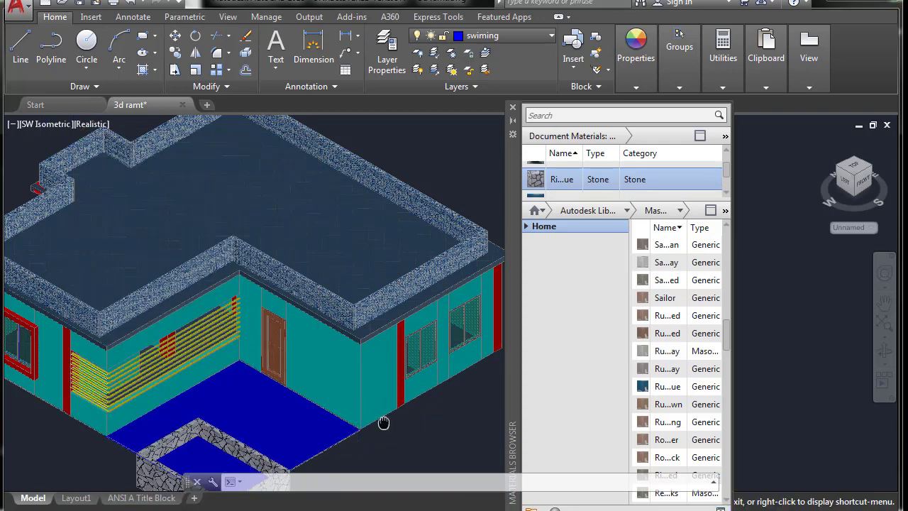
pyautogui.moveTo(383, 423); pyautogui.dragTo(385, 263)
pyautogui.press('Escape')
pyautogui.scroll(2, 212, 305)
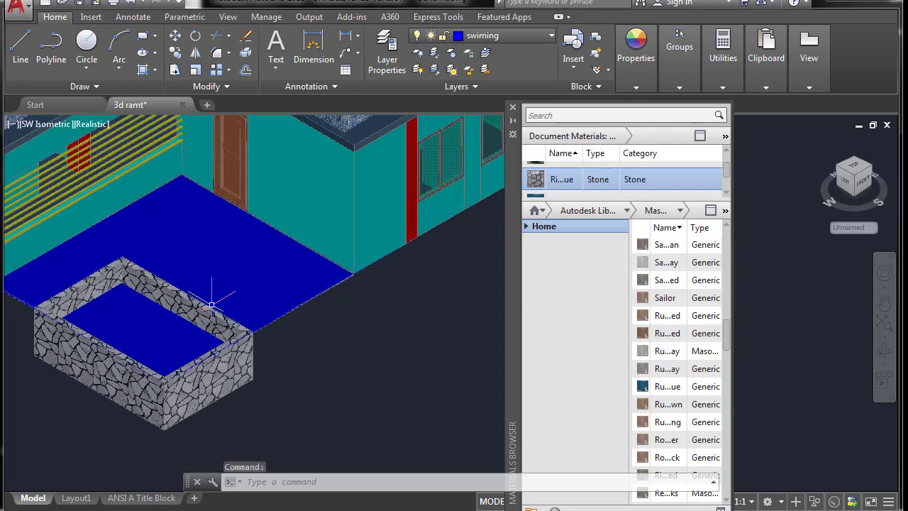
pyautogui.scroll(1, 212, 305)
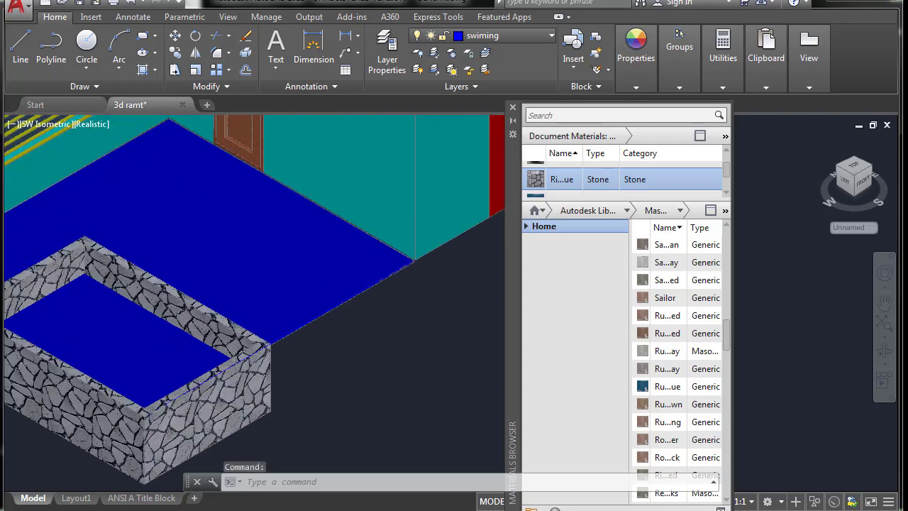
pyautogui.click(125, 359)
pyautogui.scroll(-1, 709, 184)
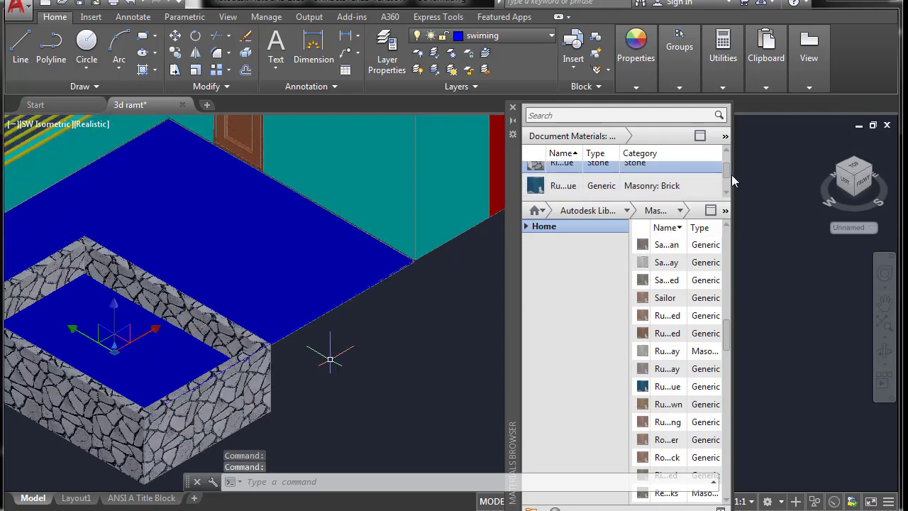
pyautogui.moveTo(728, 178)
pyautogui.mouseDown()
pyautogui.moveTo(728, 168)
pyautogui.moveTo(730, 183)
pyautogui.mouseUp()
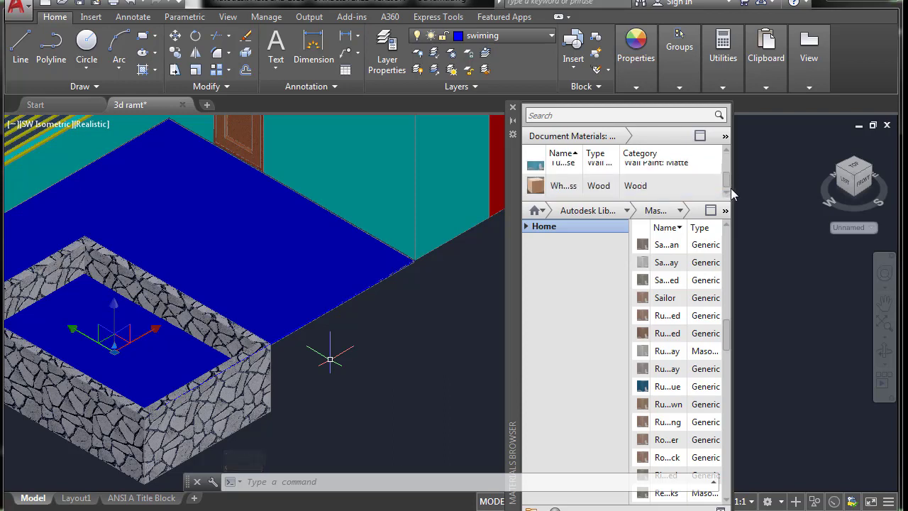
pyautogui.scroll(1, 731, 183)
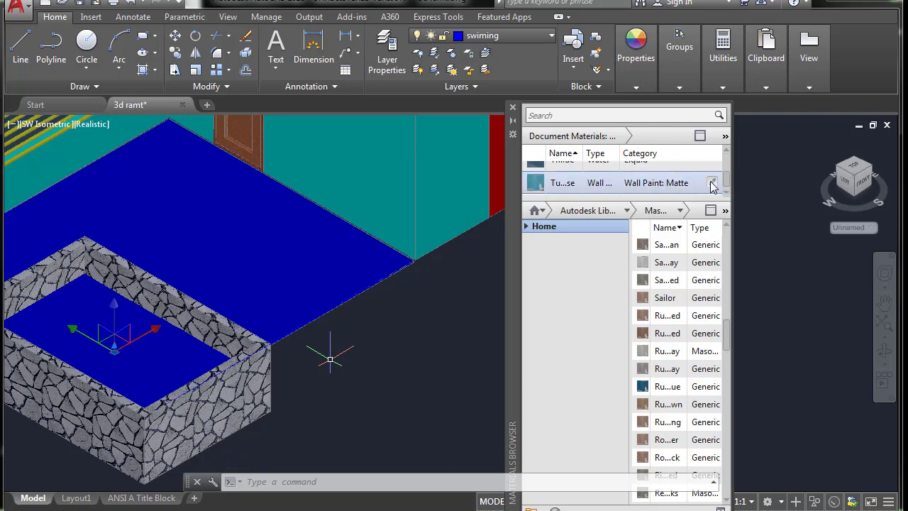
# Apply the teal Wall Paint: Matte material to the pool floor.
pyautogui.click(713, 183)
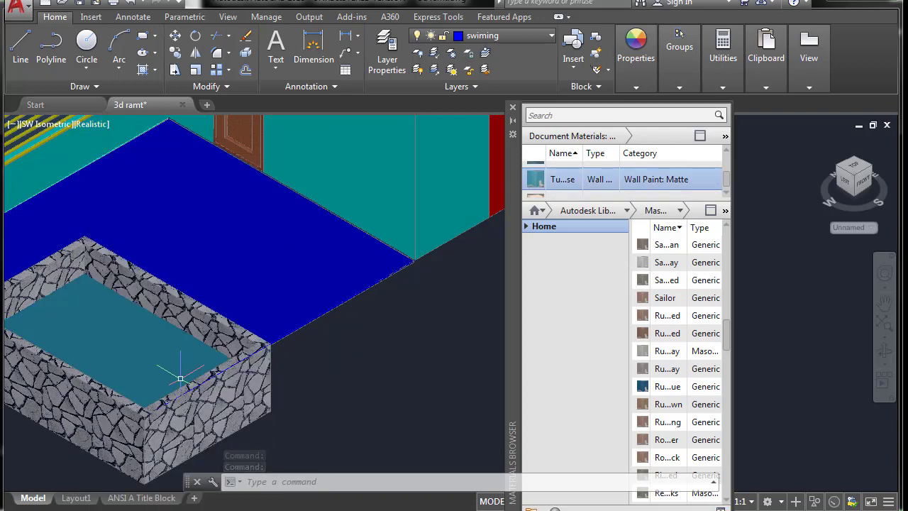
pyautogui.scroll(-2, 408, 256)
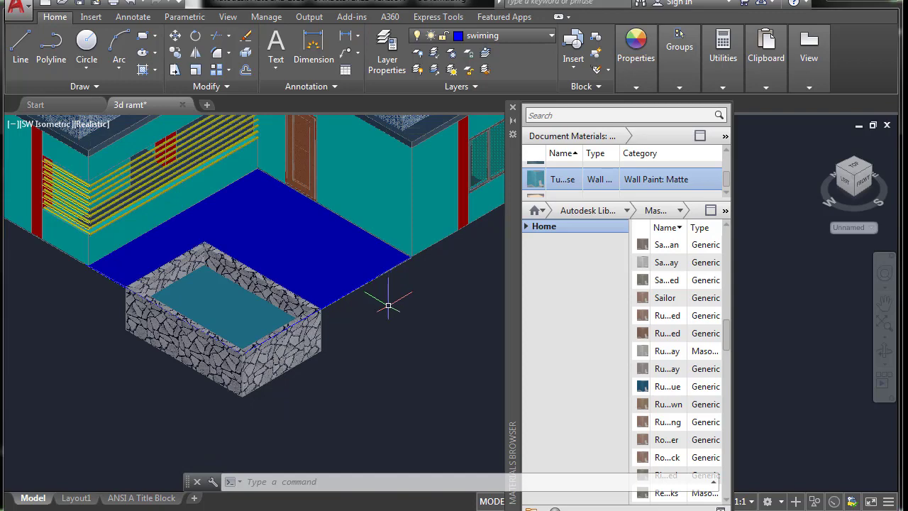
pyautogui.moveTo(386, 307); pyautogui.dragTo(434, 320, button='middle')
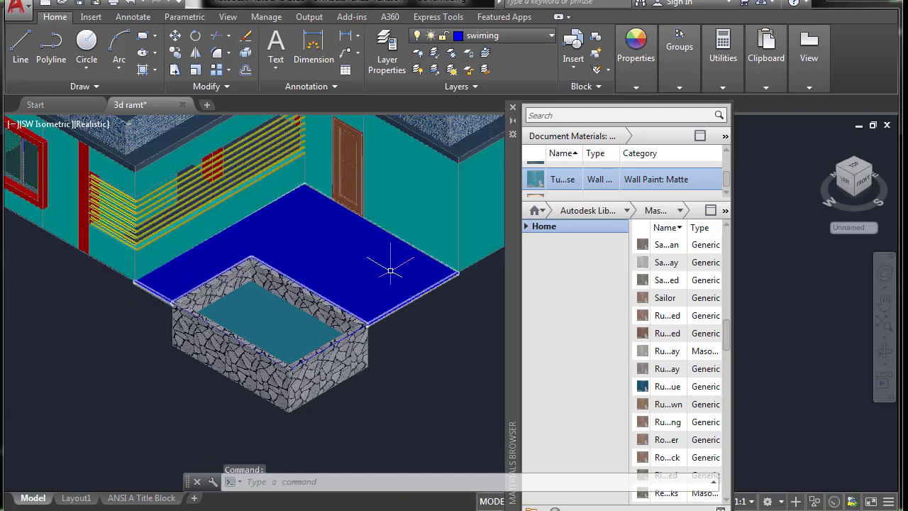
# Select the deck around the pool and apply Shingles - Asphalt 3-Tab Gray to it.
pyautogui.click(360, 272)
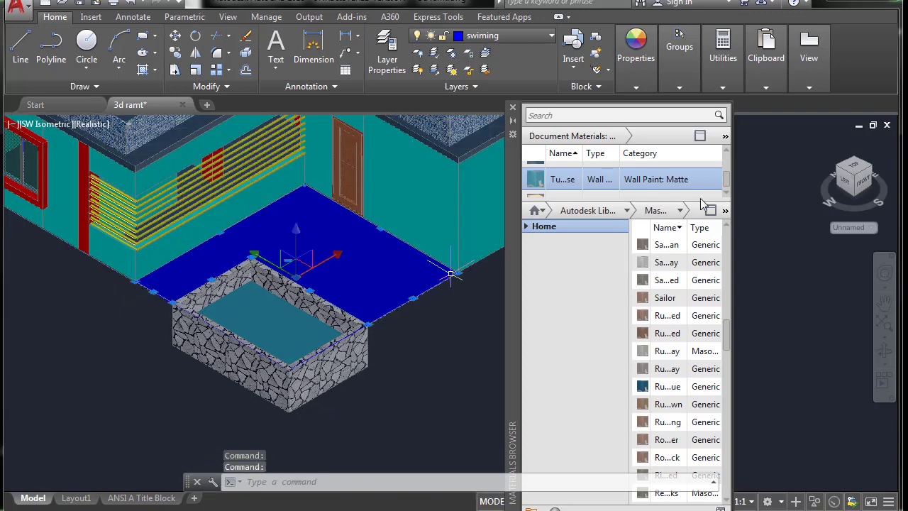
pyautogui.scroll(-1, 730, 181)
pyautogui.scroll(2, 730, 181)
pyautogui.doubleClick(722, 180)
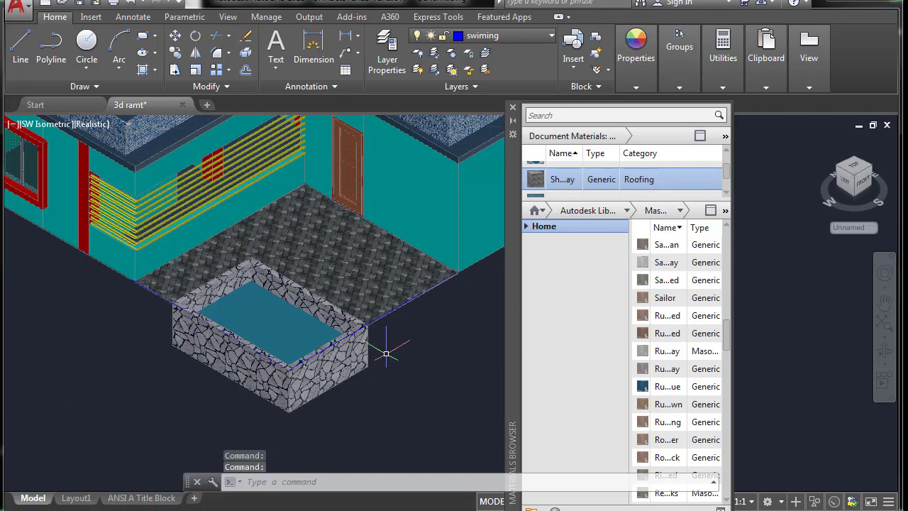
pyautogui.scroll(3, 338, 284)
pyautogui.scroll(3, 338, 283)
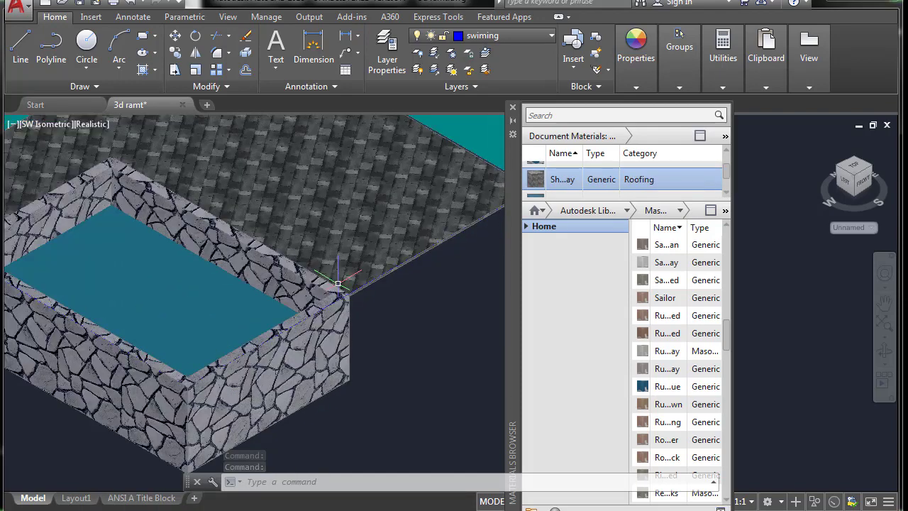
pyautogui.scroll(-3, 338, 283)
pyautogui.scroll(-2, 326, 291)
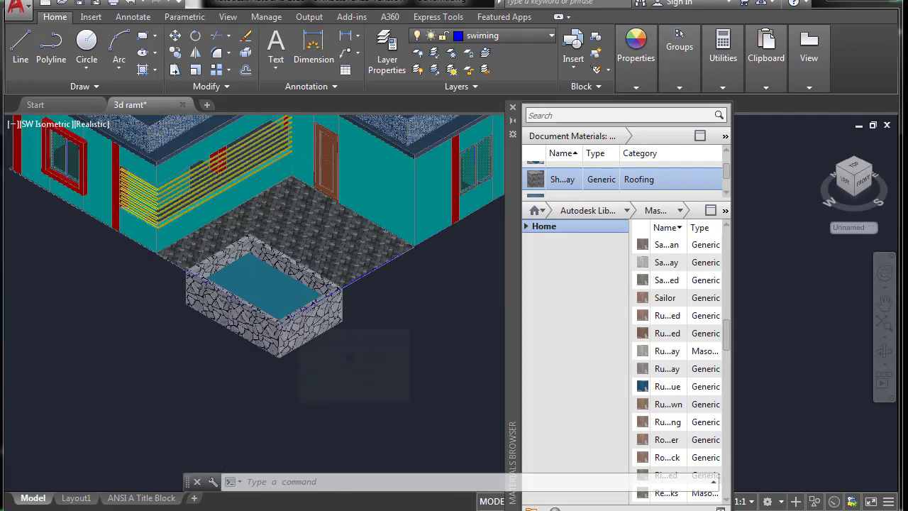
pyautogui.scroll(-2, 314, 299)
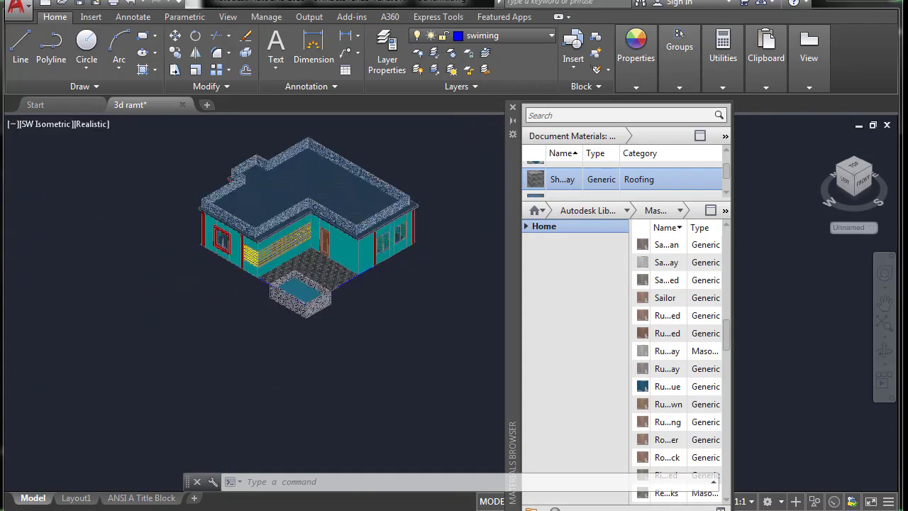
pyautogui.scroll(1, 131, 244)
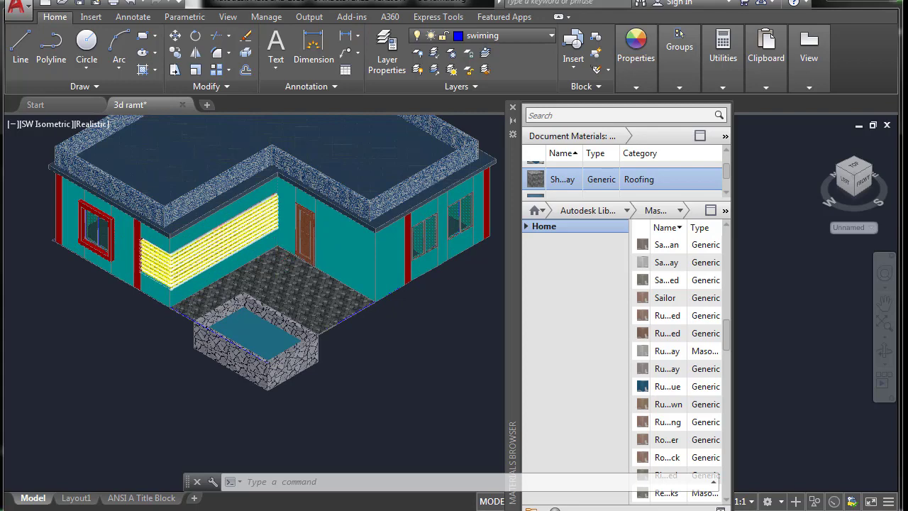
pyautogui.scroll(1, 295, 234)
pyautogui.scroll(-3, 379, 186)
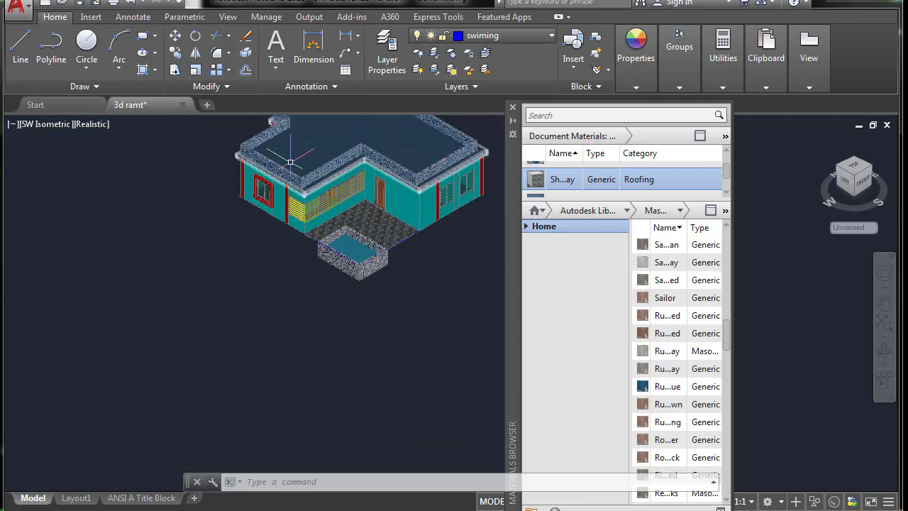
pyautogui.scroll(3, 249, 225)
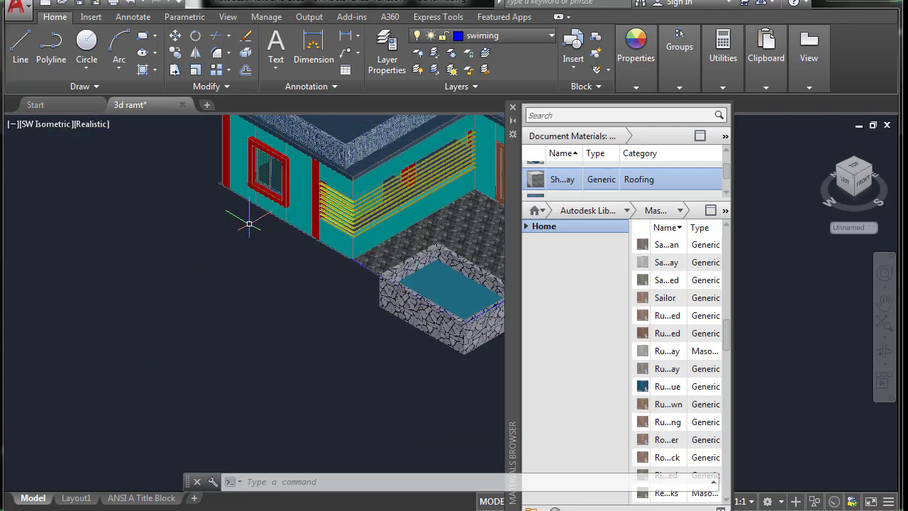
pyautogui.scroll(-3, 217, 288)
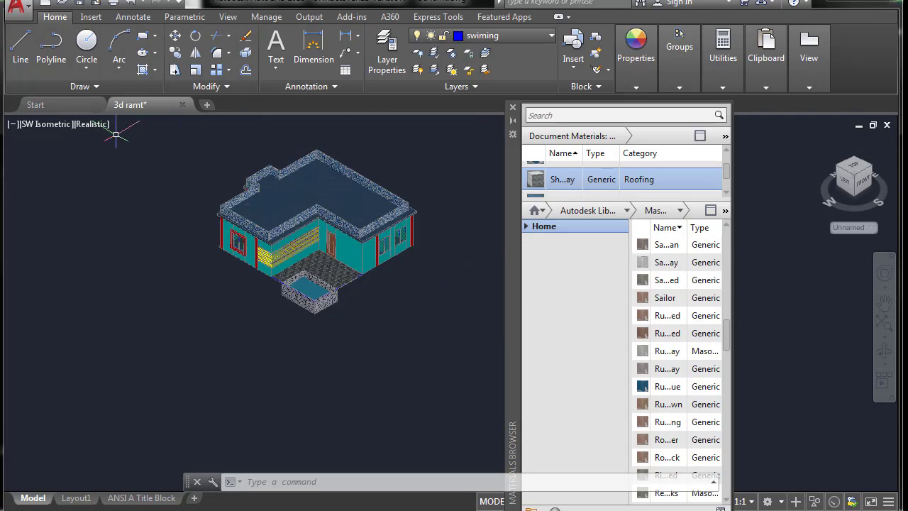
pyautogui.click(51, 125)
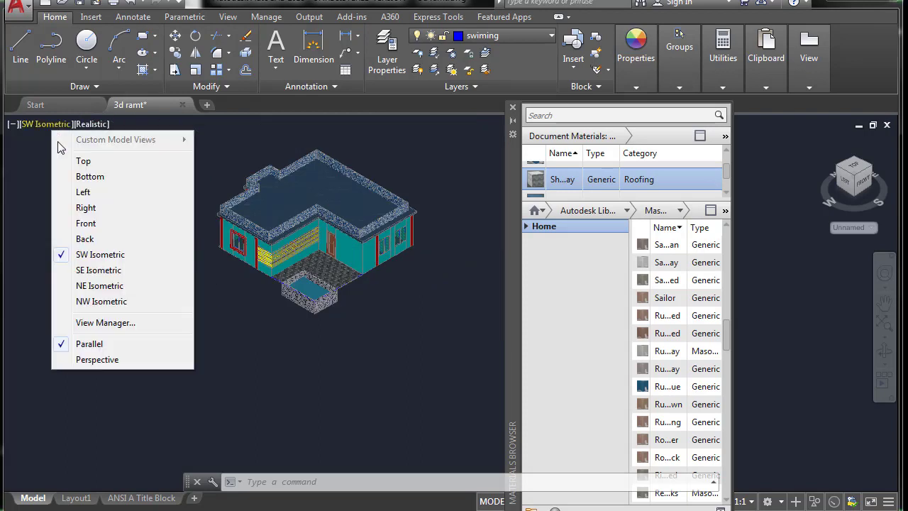
pyautogui.click(102, 301)
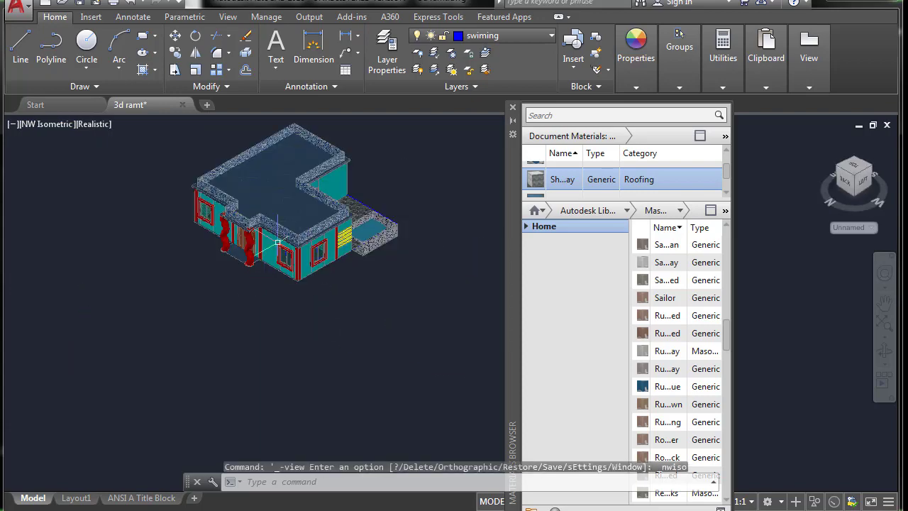
pyautogui.scroll(5, 225, 245)
pyautogui.scroll(3, 255, 284)
pyautogui.scroll(2, 255, 283)
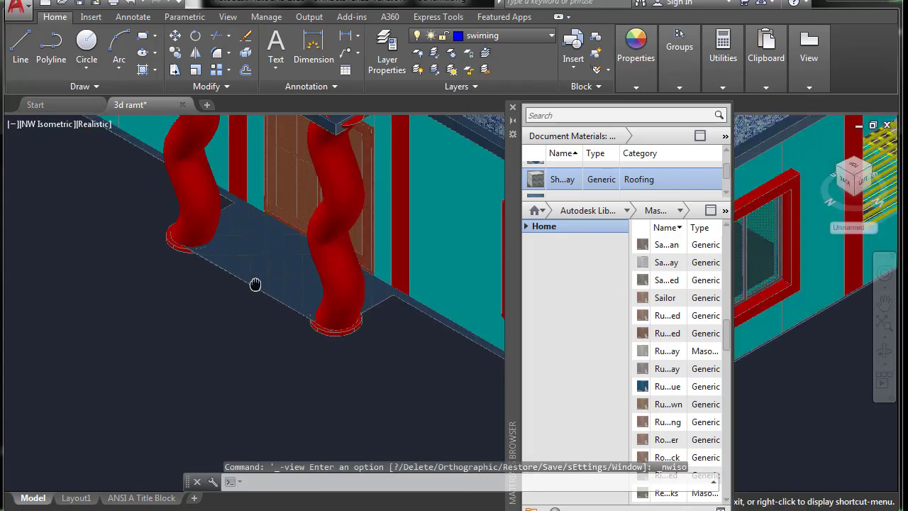
pyautogui.scroll(1, 248, 365)
pyautogui.moveTo(248, 365); pyautogui.dragTo(247, 337, button='middle')
pyautogui.scroll(-2, 254, 323)
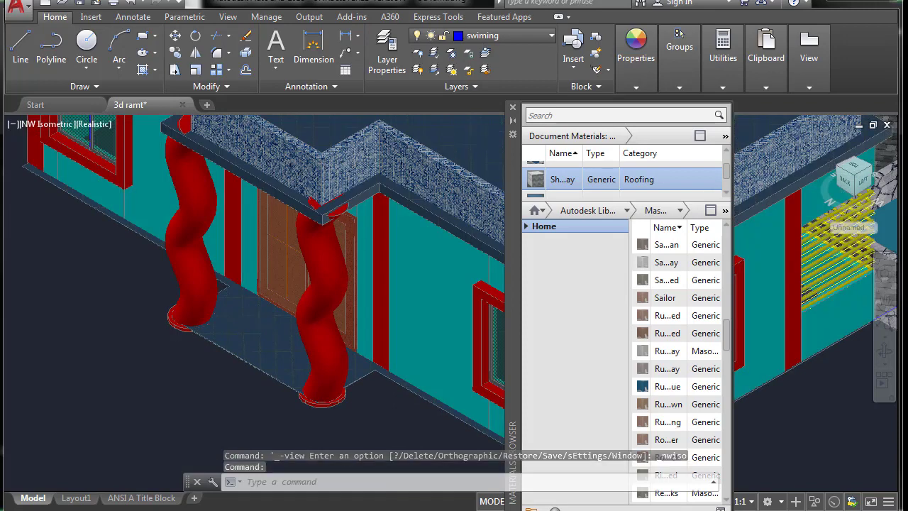
pyautogui.scroll(-3, 213, 283)
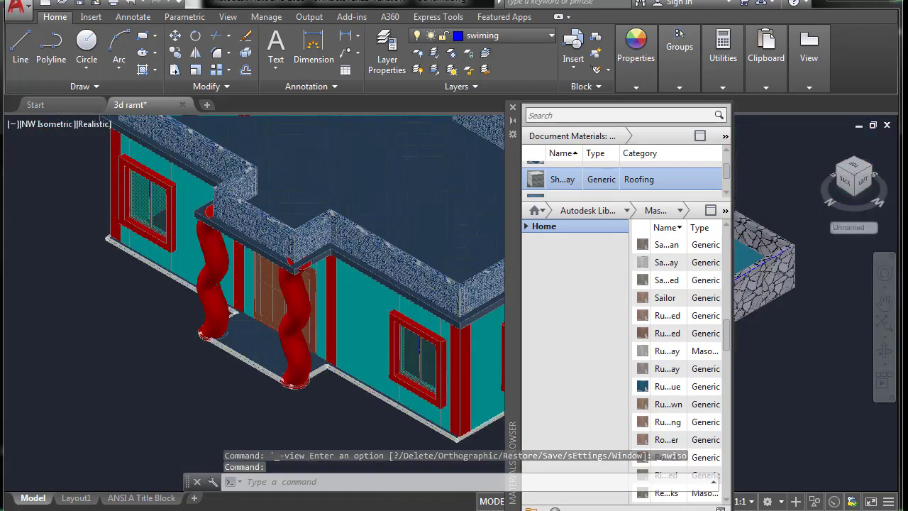
# Apply the Shingles - Asphalt 3-Tab Gray material to the left twisted column, then close the Materials Editor.
pyautogui.click(212, 276)
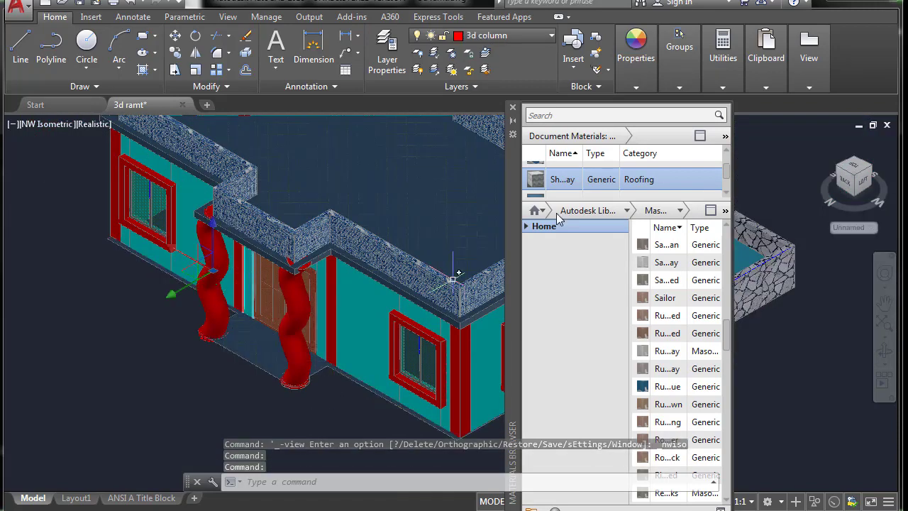
pyautogui.scroll(-1, 653, 186)
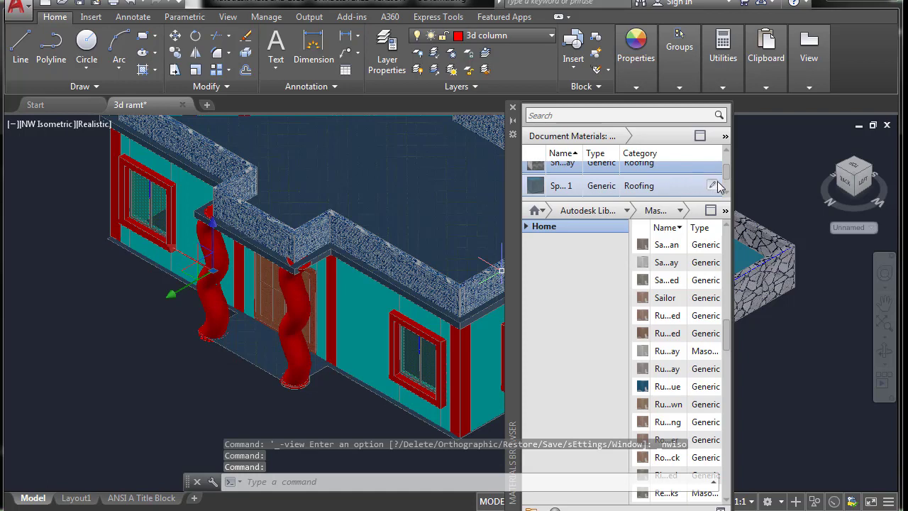
pyautogui.scroll(1, 718, 185)
pyautogui.scroll(1, 727, 172)
pyautogui.scroll(1, 727, 172)
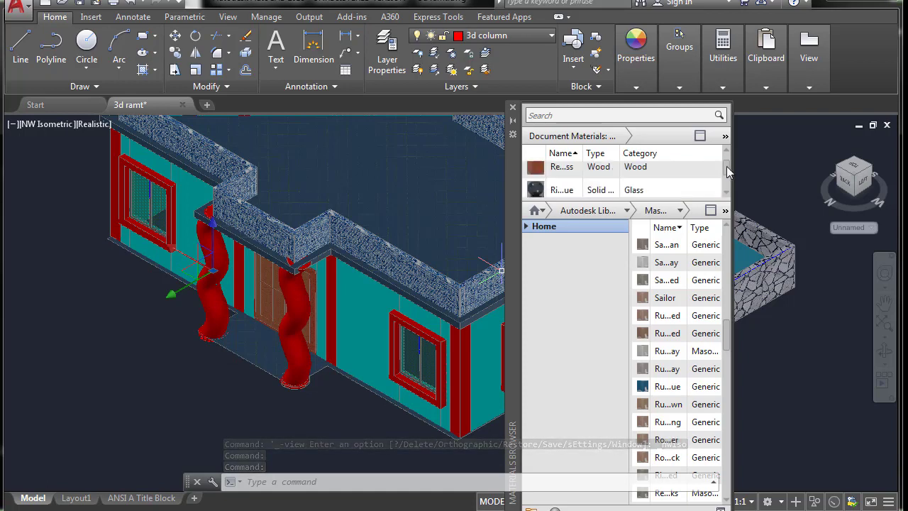
pyautogui.scroll(-2, 727, 171)
pyautogui.scroll(-2, 727, 172)
pyautogui.scroll(2, 728, 172)
pyautogui.scroll(-2, 727, 172)
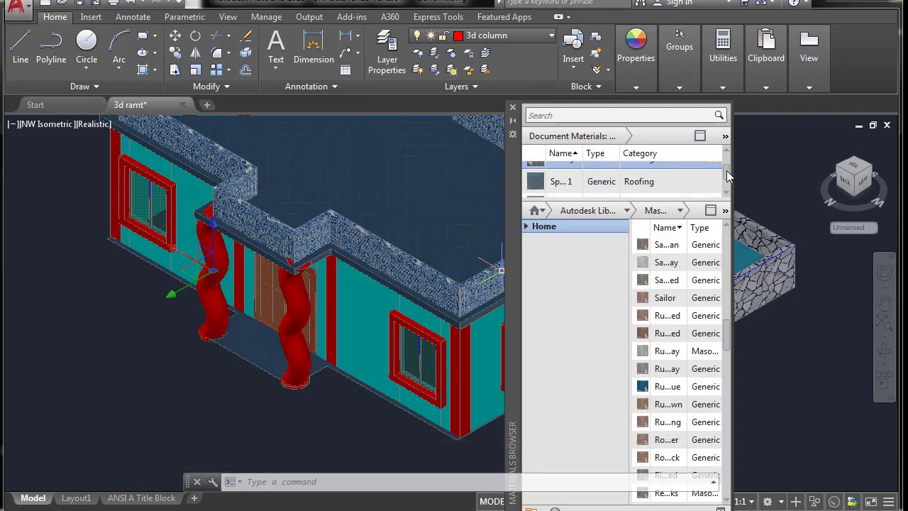
pyautogui.scroll(1, 727, 176)
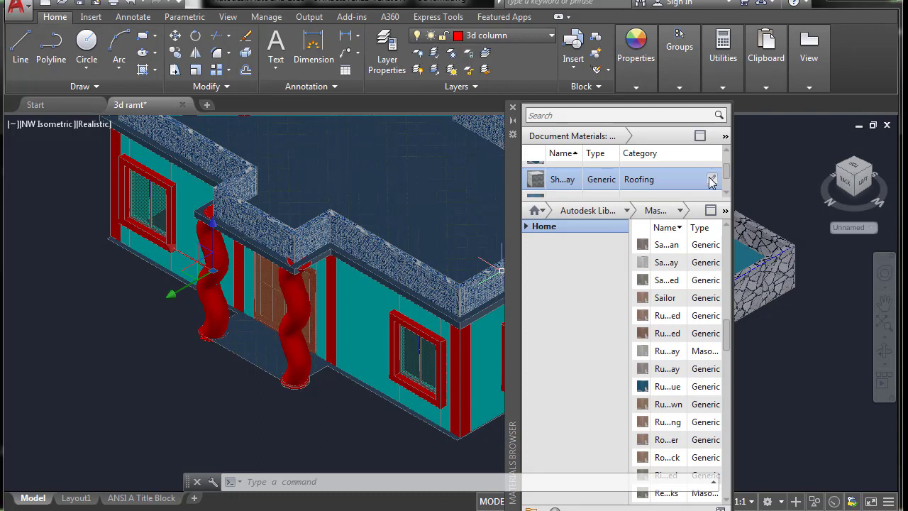
pyautogui.click(711, 180)
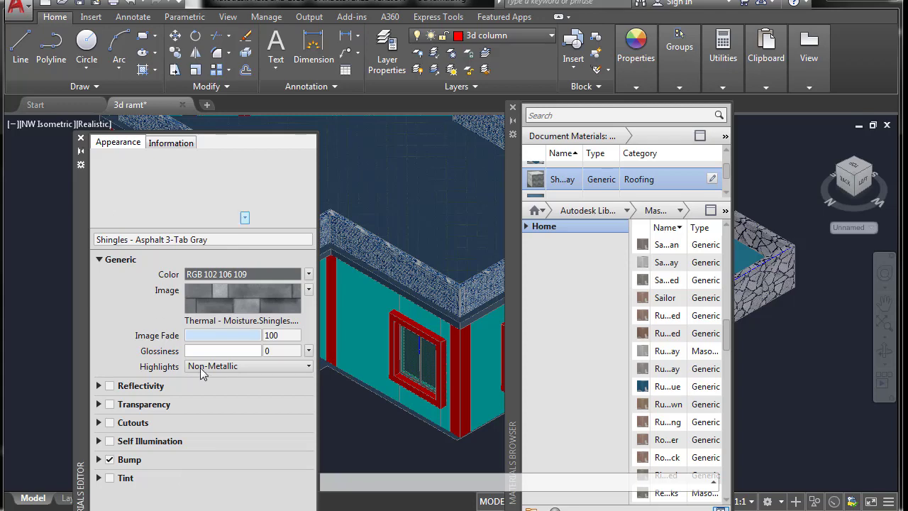
pyautogui.click(80, 138)
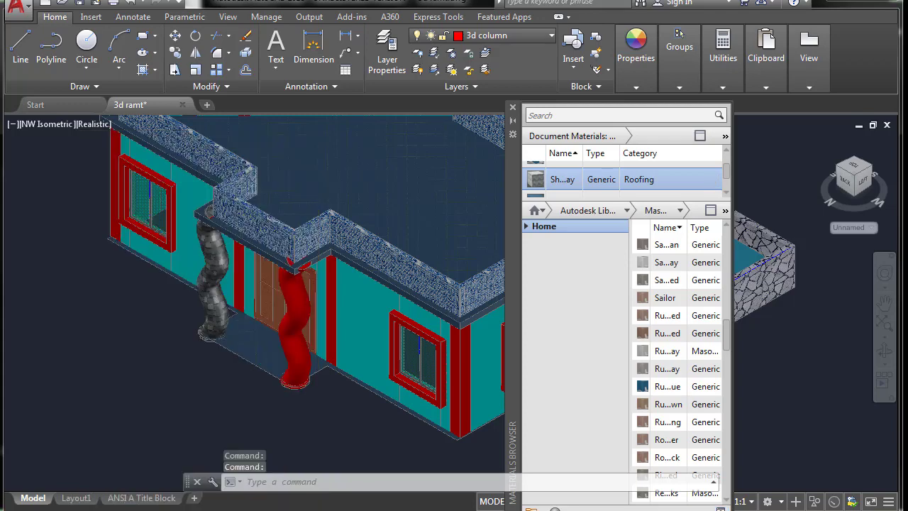
pyautogui.scroll(2, 501, 280)
# Use MATCHPROP to copy the left column's gray shingles material onto the red right column.
pyautogui.click(81, 139)
pyautogui.write('ma')
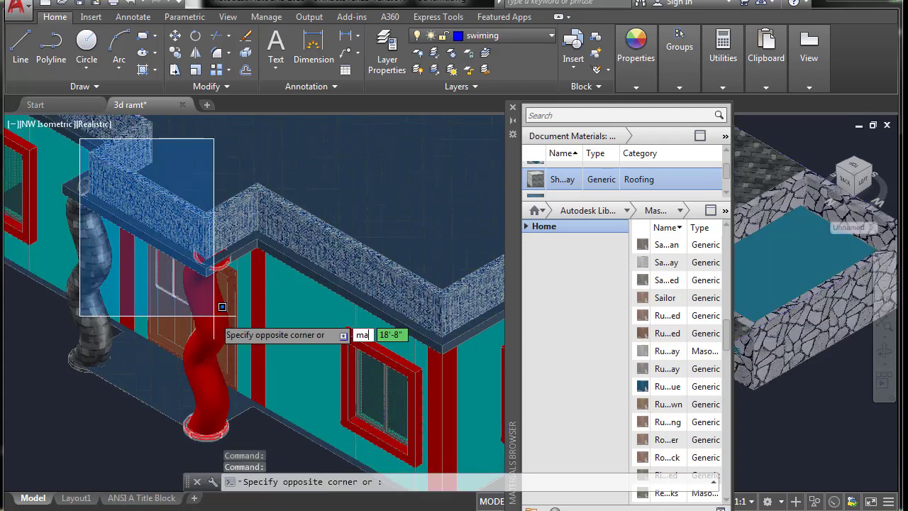
pyautogui.press('Return')
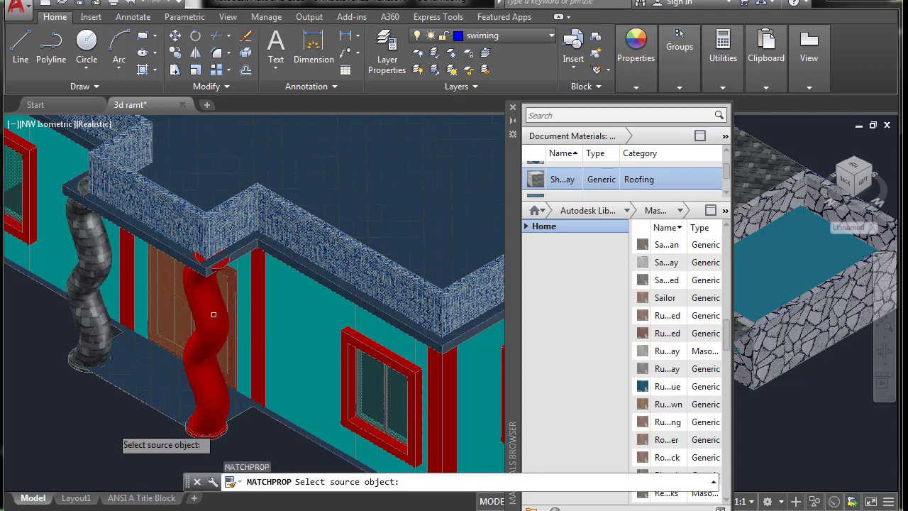
pyautogui.press('Escape')
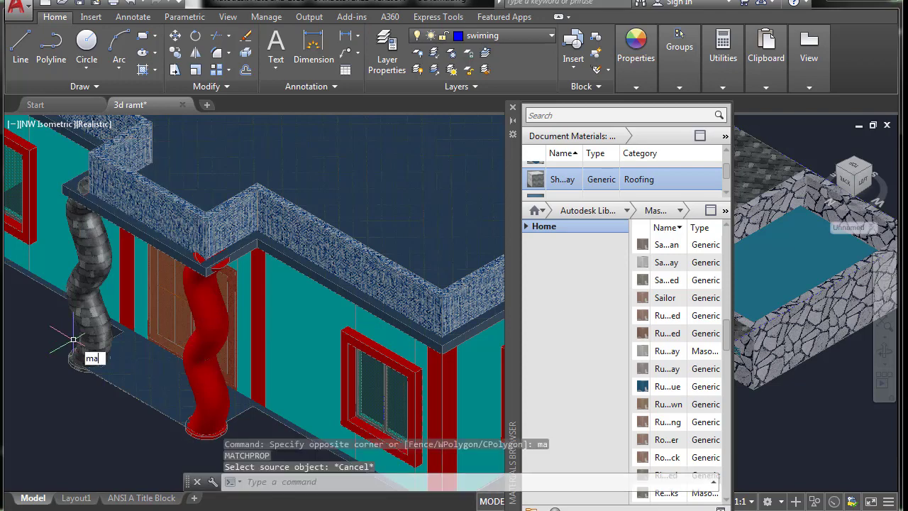
pyautogui.press('Return')
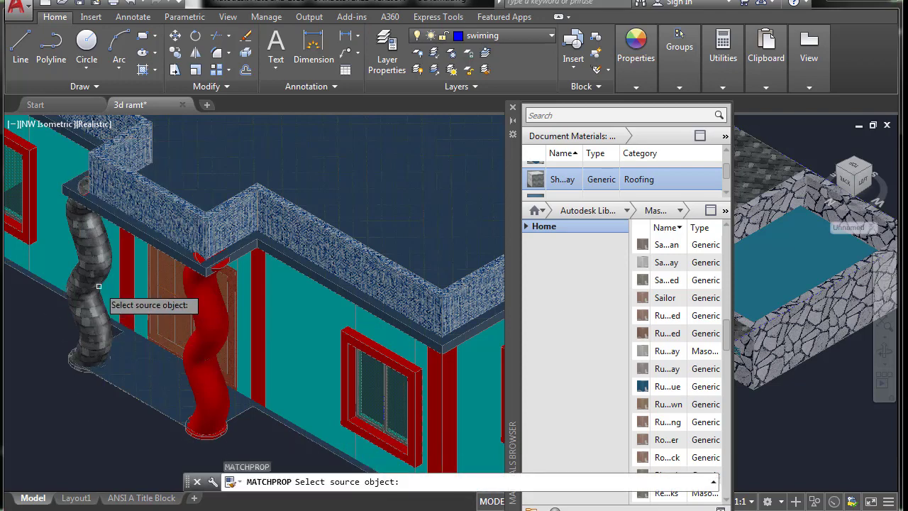
pyautogui.click(98, 286)
pyautogui.click(225, 324)
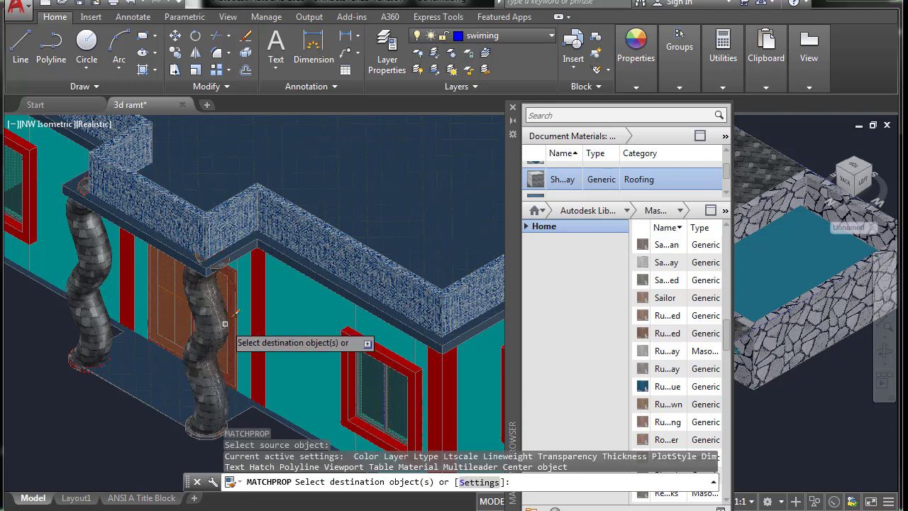
pyautogui.click(222, 369)
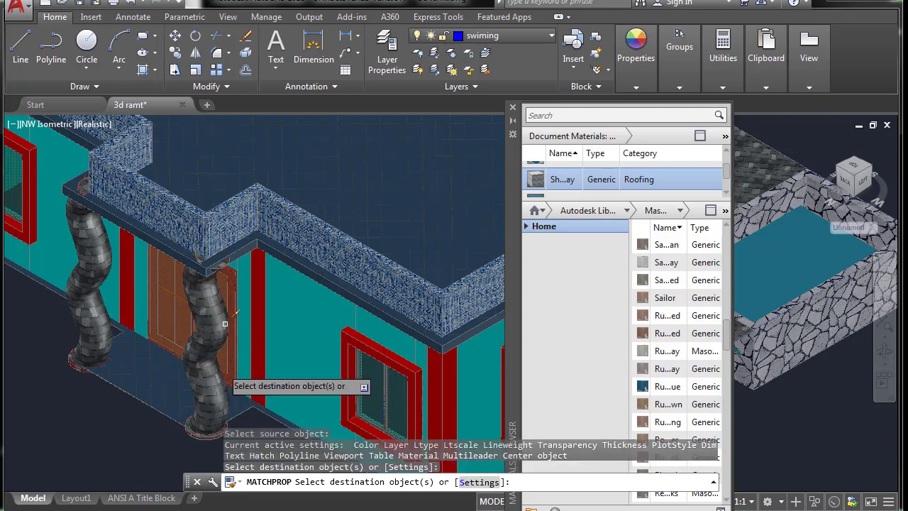
pyautogui.press('Escape')
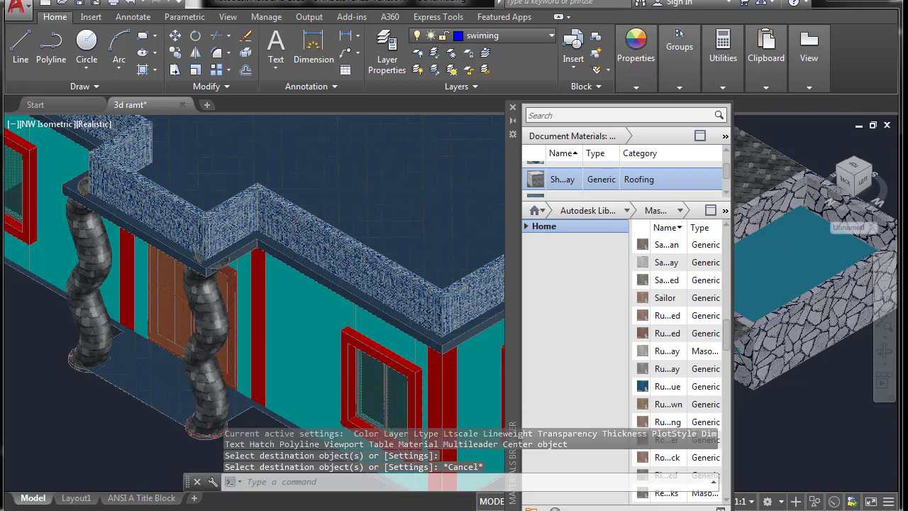
pyautogui.scroll(-4, 249, 319)
pyautogui.scroll(2, 288, 285)
pyautogui.moveTo(248, 355); pyautogui.dragTo(217, 334, button='middle')
pyautogui.scroll(-3, 234, 334)
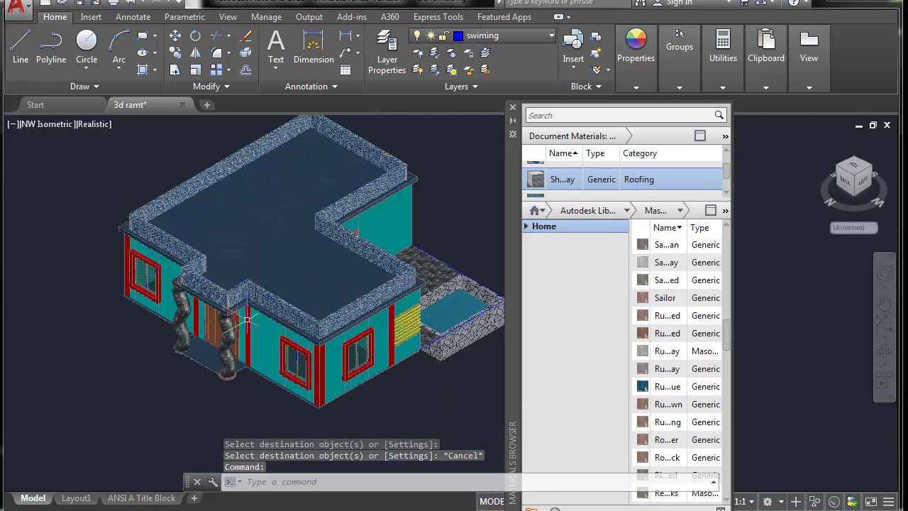
# Close the Materials Browser palette, then pan and zoom around the house to review its materials.
pyautogui.click(512, 108)
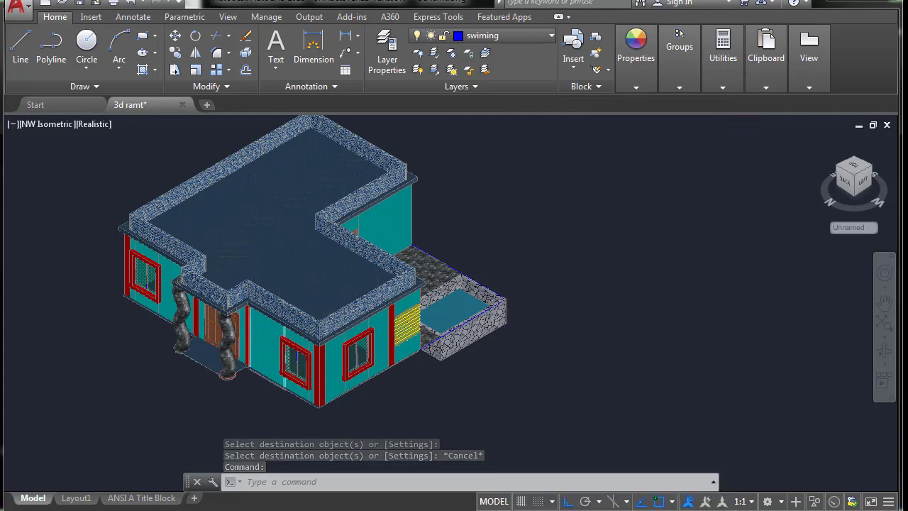
pyautogui.scroll(3, 257, 369)
pyautogui.moveTo(257, 383); pyautogui.dragTo(457, 277, button='middle')
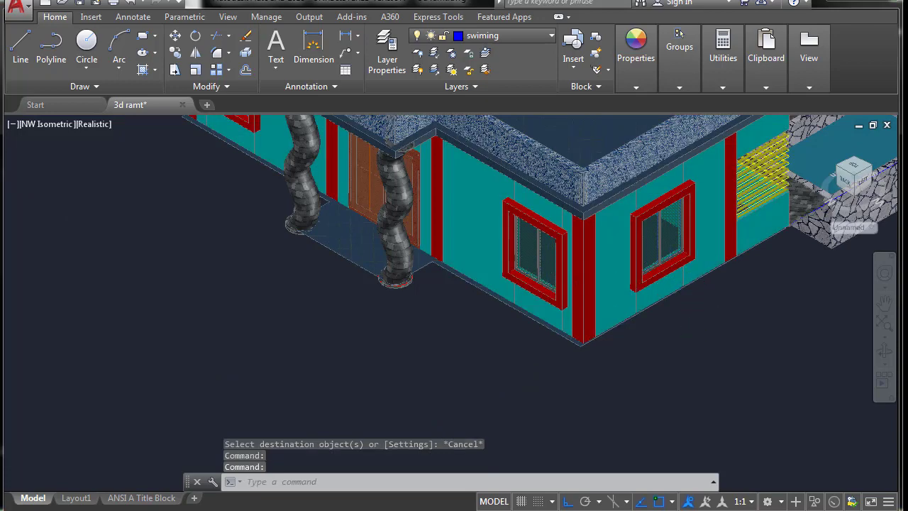
pyautogui.scroll(2, 575, 276)
pyautogui.scroll(2, 575, 275)
pyautogui.scroll(2, 575, 275)
pyautogui.scroll(-2, 539, 273)
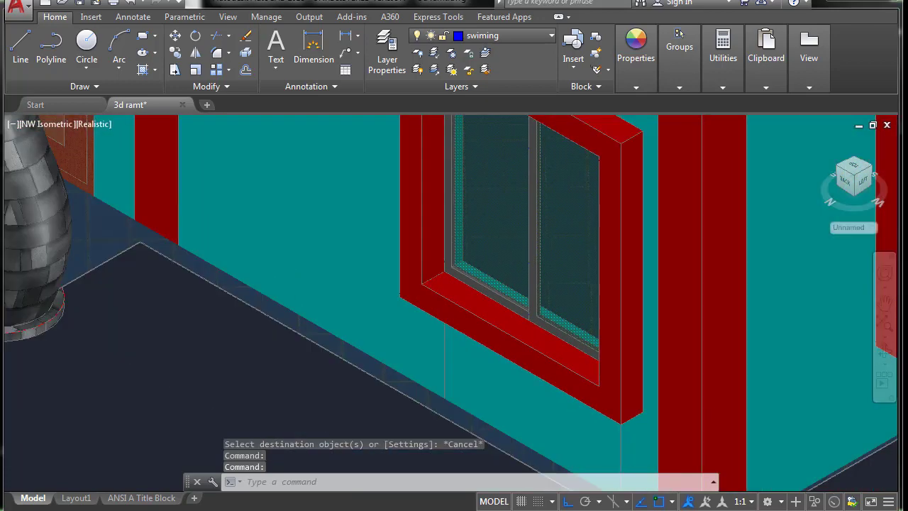
pyautogui.scroll(-2, 540, 274)
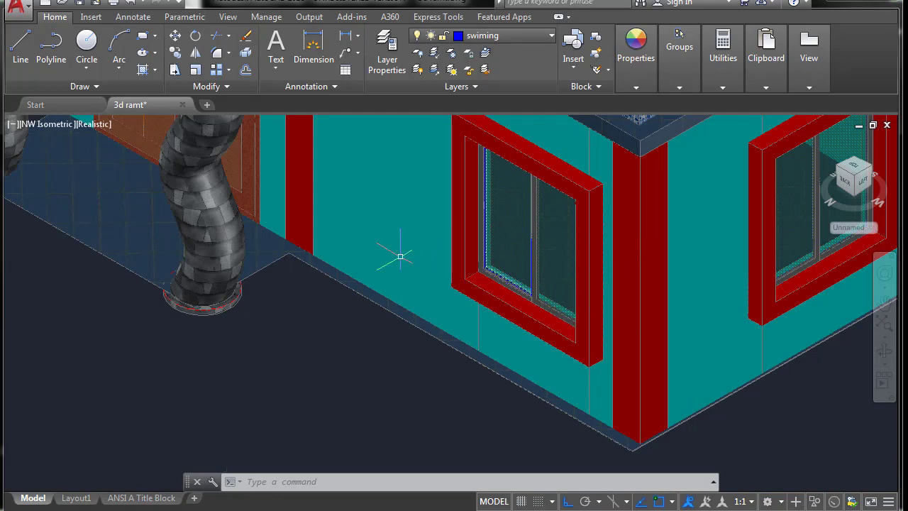
pyautogui.scroll(-2, 397, 252)
pyautogui.scroll(-2, 400, 250)
pyautogui.scroll(-1, 454, 252)
pyautogui.moveTo(518, 264); pyautogui.dragTo(510, 301, button='middle')
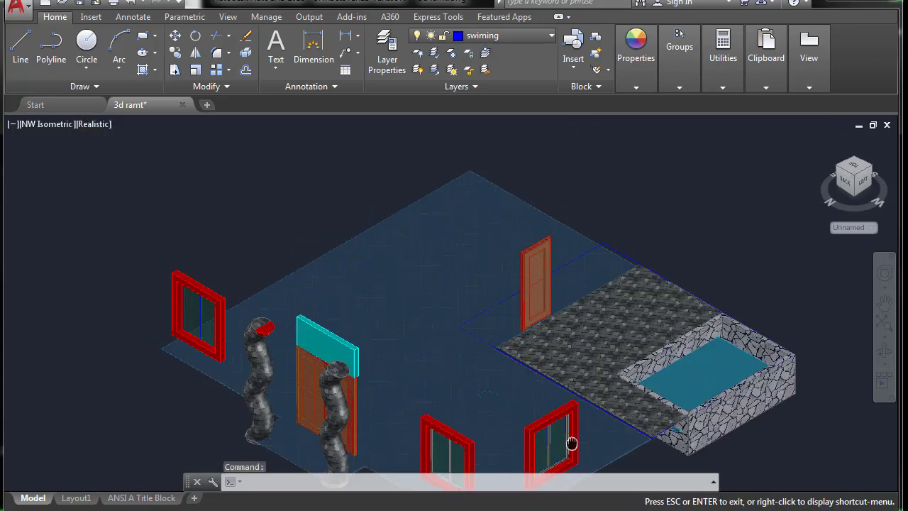
pyautogui.press('Escape')
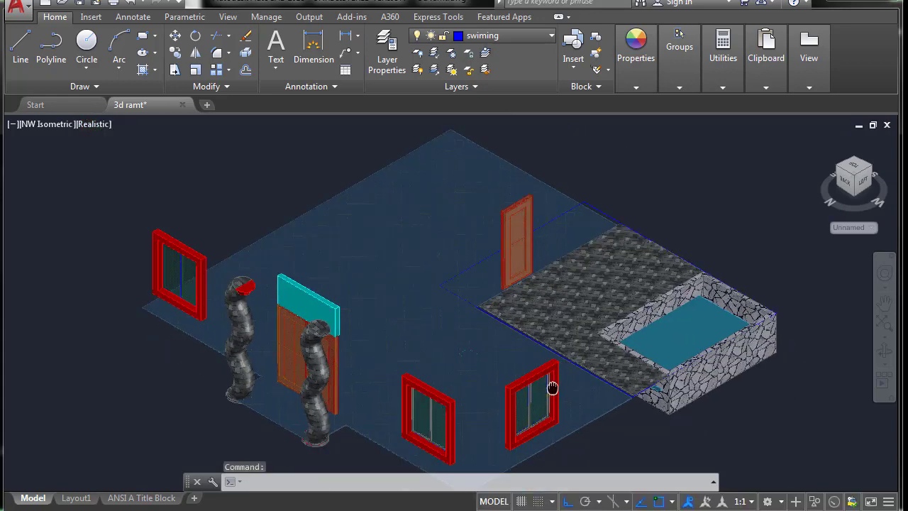